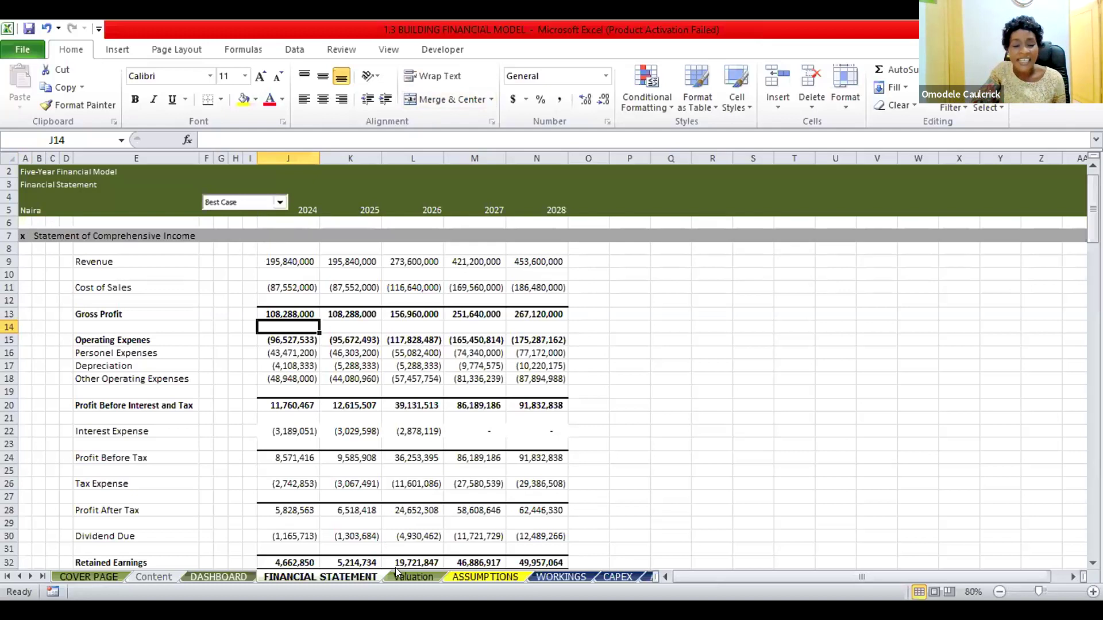
# Review the Valuation DCF and the finished DASHBOARD, ending back on the ASSUMPTIONS sheet
pyautogui.click(414, 577)
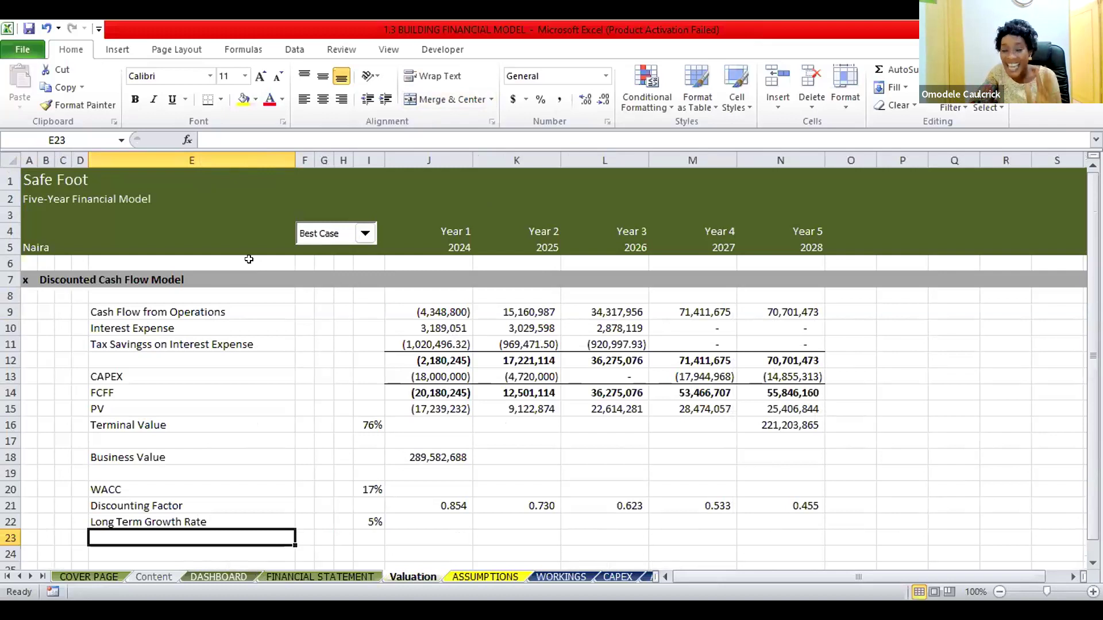
pyautogui.click(498, 576)
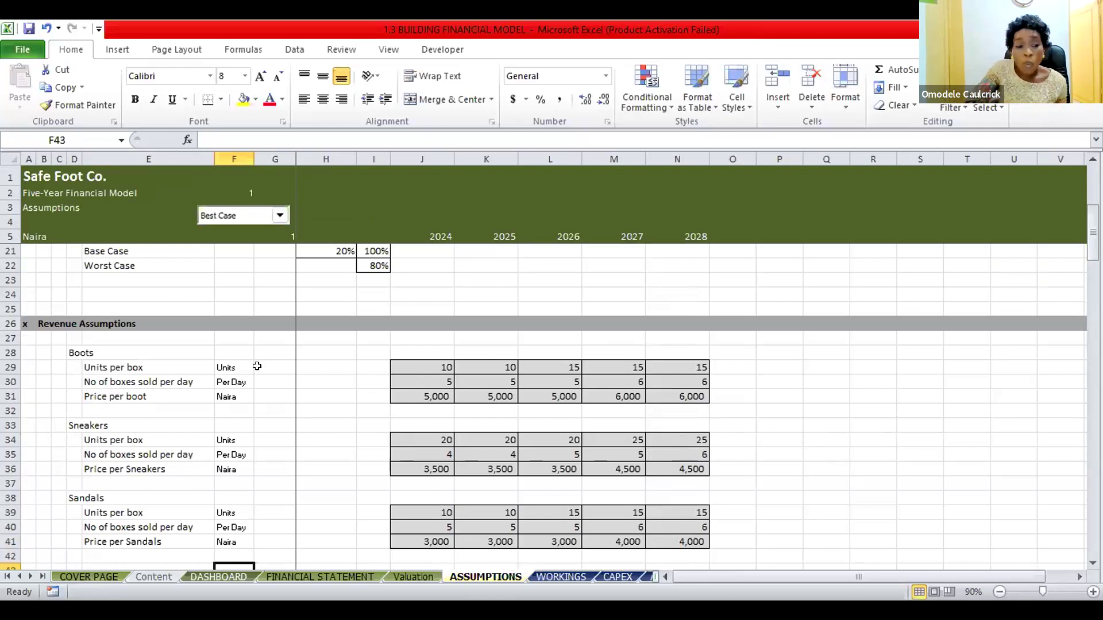
pyautogui.click(217, 575)
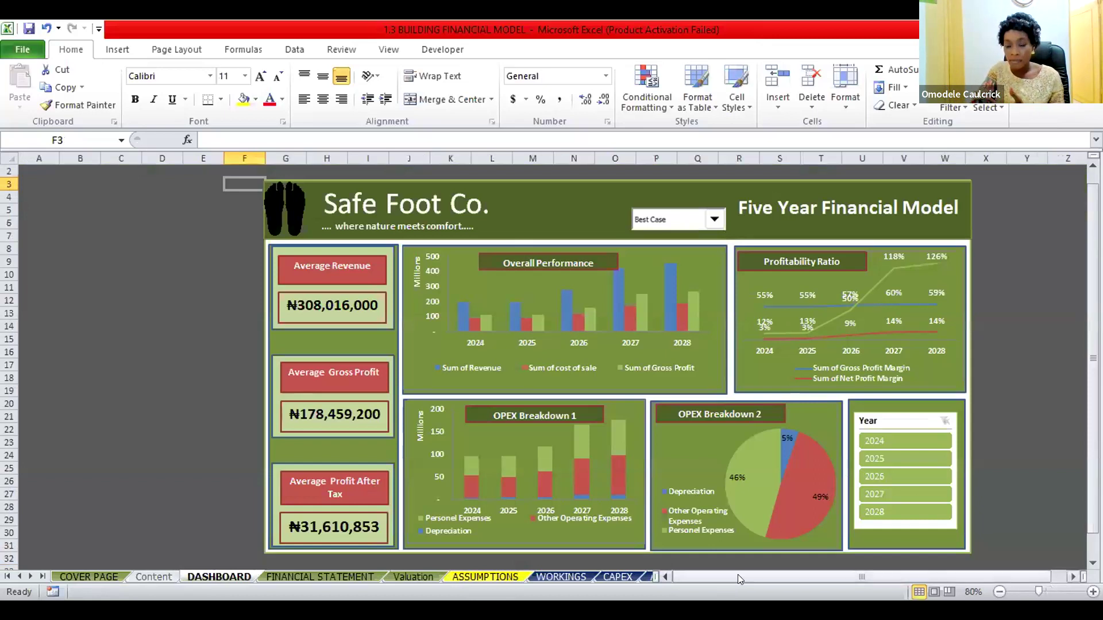
pyautogui.click(468, 575)
# Step down through the Boots, Sneakers and Sandals revenue assumption blocks
pyautogui.click(76, 352)
pyautogui.press('Down')
pyautogui.press('Down')
pyautogui.press('Down')
pyautogui.press('Down')
pyautogui.press('Down')
pyautogui.press('Down')
pyautogui.press('Down')
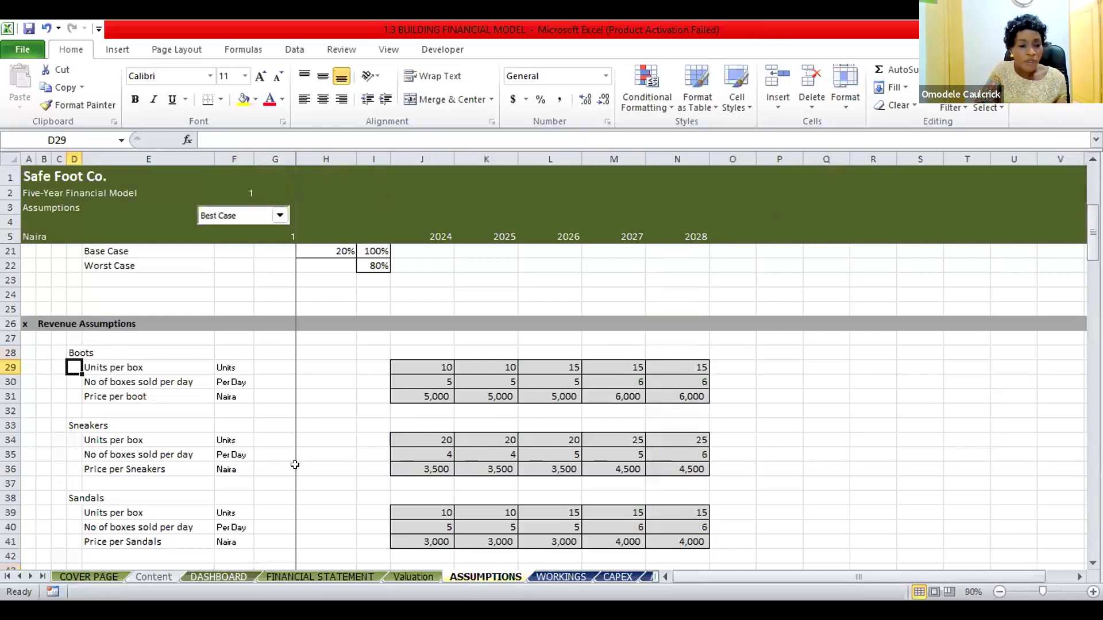
pyautogui.press('Down')
pyautogui.press('Down')
pyautogui.press('Down')
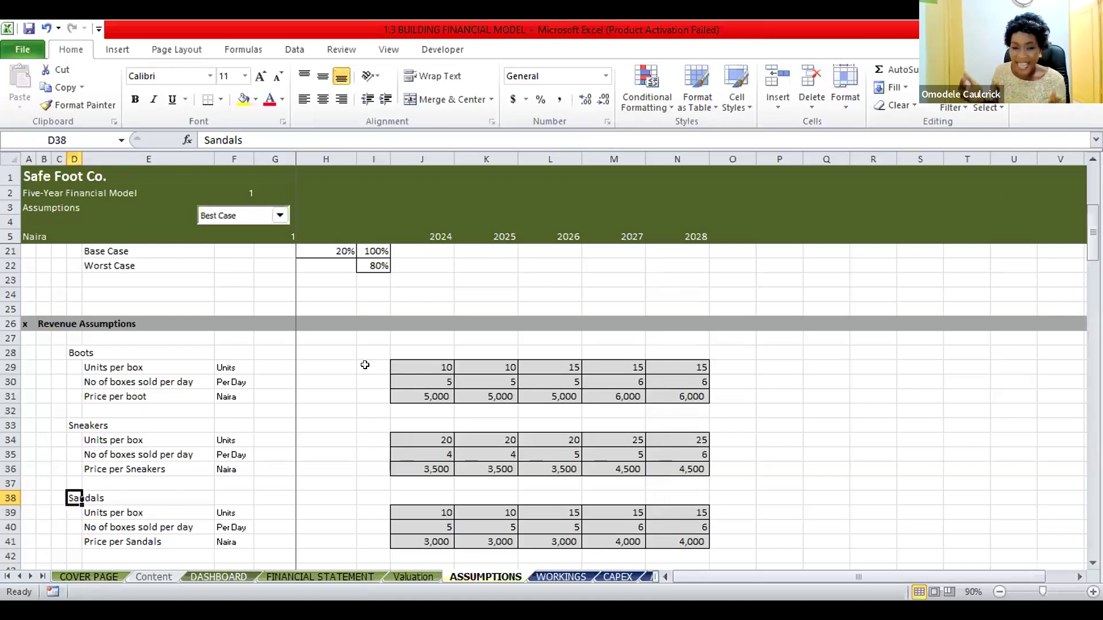
# Go to the top of the WORKINGS sheet and inspect the Boots 2024 revenue formula in J10
pyautogui.click(550, 576)
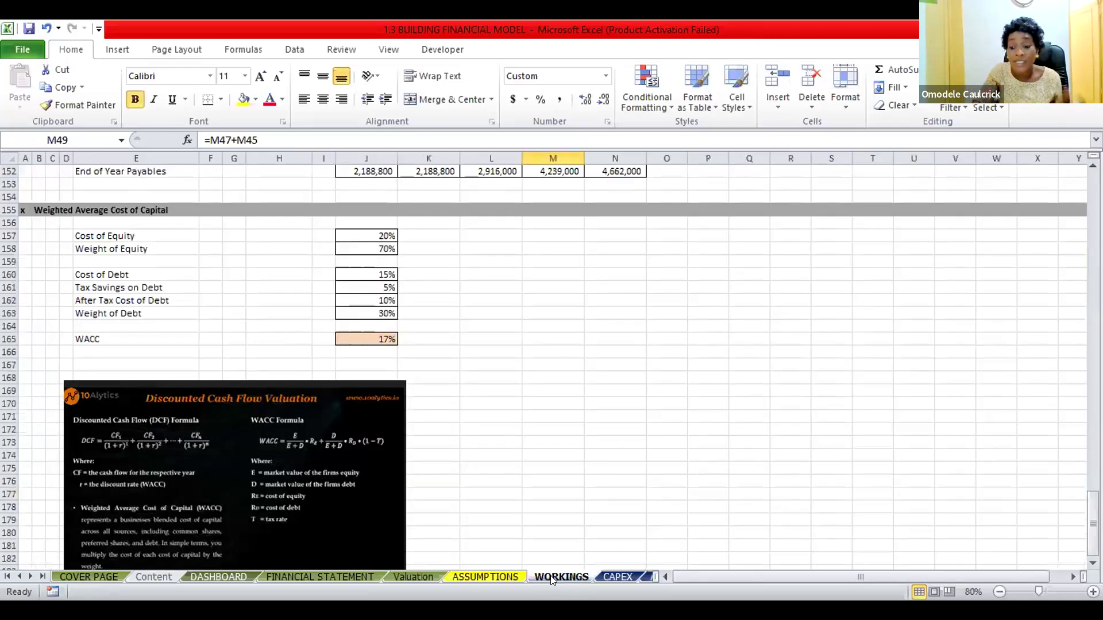
pyautogui.press('Up')
pyautogui.press('Up')
pyautogui.press('Up')
pyautogui.press('Up')
pyautogui.press('Up')
pyautogui.press('Up')
pyautogui.press('Up')
pyautogui.press('Up')
pyautogui.press('Up')
pyautogui.press('Up')
pyautogui.press('Up')
pyautogui.press('Up')
pyautogui.press('Up')
pyautogui.press('Up')
pyautogui.press('Up')
pyautogui.press('Up')
pyautogui.press('Up')
pyautogui.press('Up')
pyautogui.press('Up')
pyautogui.press('Up')
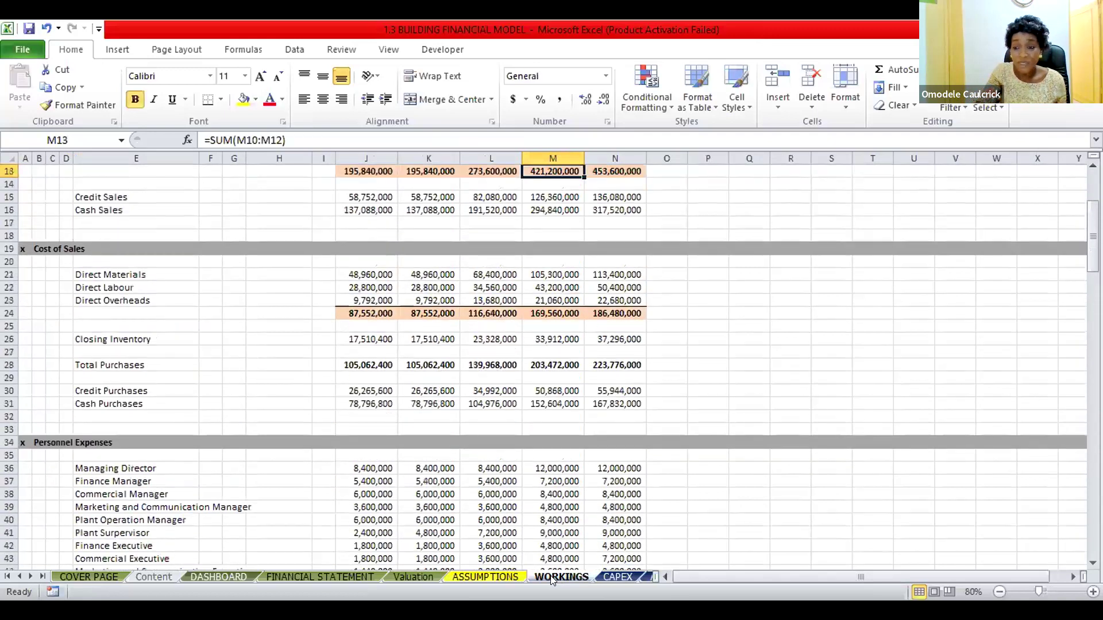
pyautogui.press('Down')
pyautogui.press('Down')
pyautogui.press('Down')
pyautogui.press('Down')
pyautogui.press('Down')
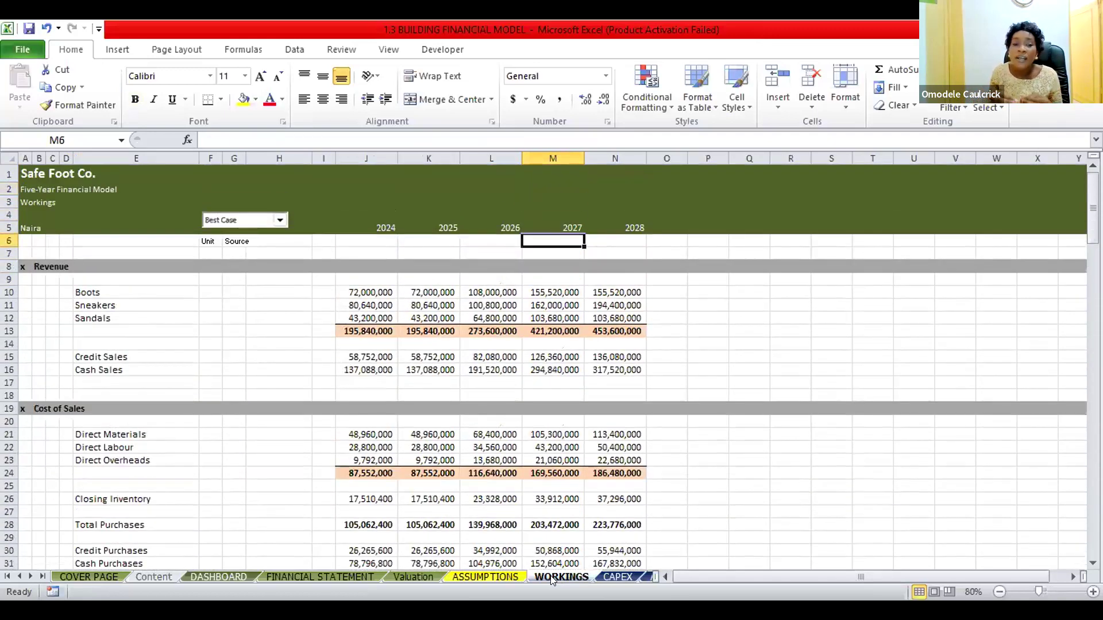
pyautogui.click(380, 287)
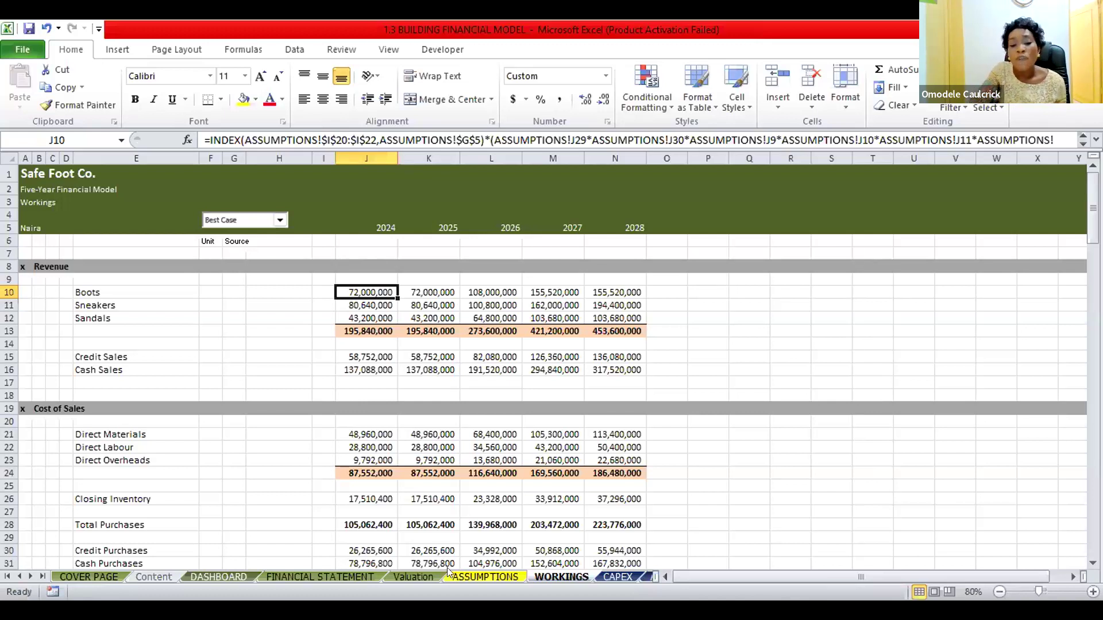
# View the CAPEX sheet, dismissing the not-enough-resources warning
pyautogui.click(614, 577)
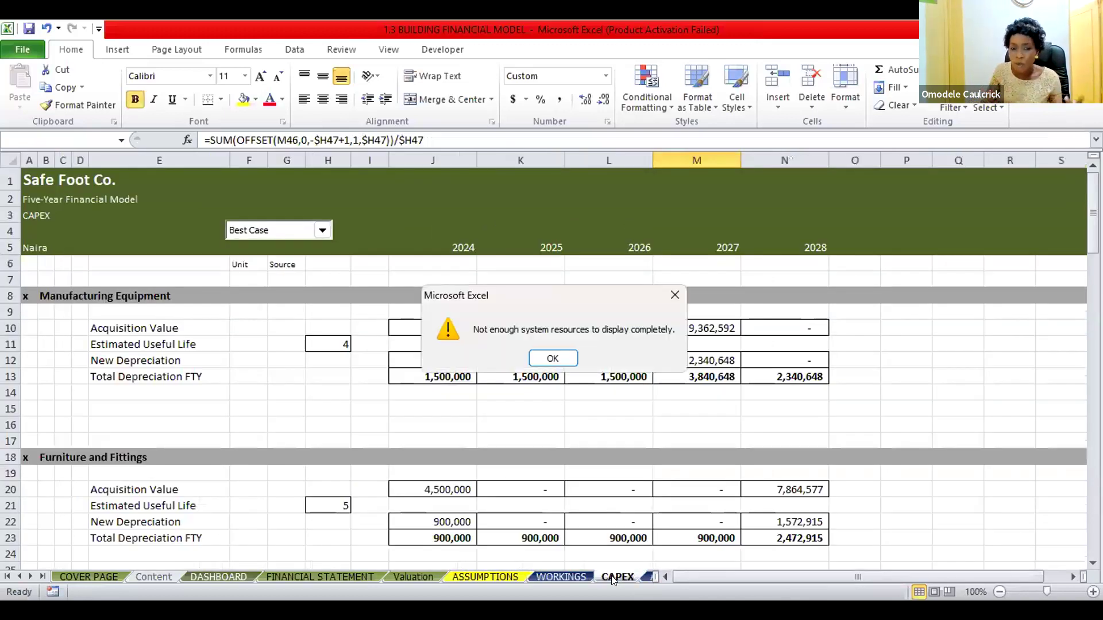
pyautogui.click(553, 358)
pyautogui.click(238, 419)
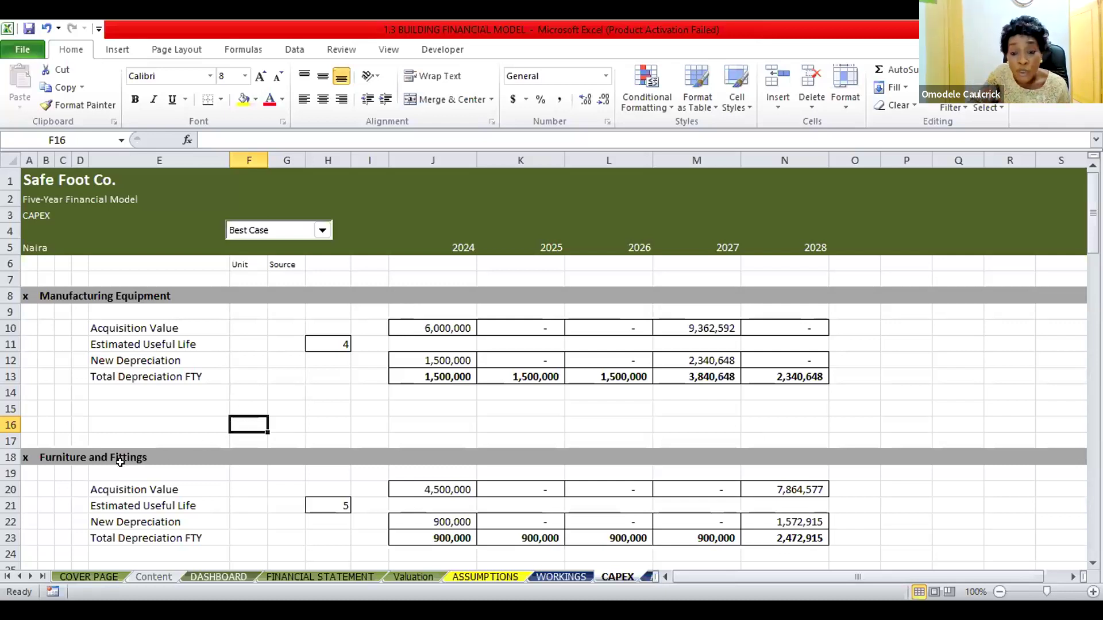
# Browse the Analysis sheet and the Dataset table's yearly rows, then show the PIVOT sheet's tables
pyautogui.click(640, 575)
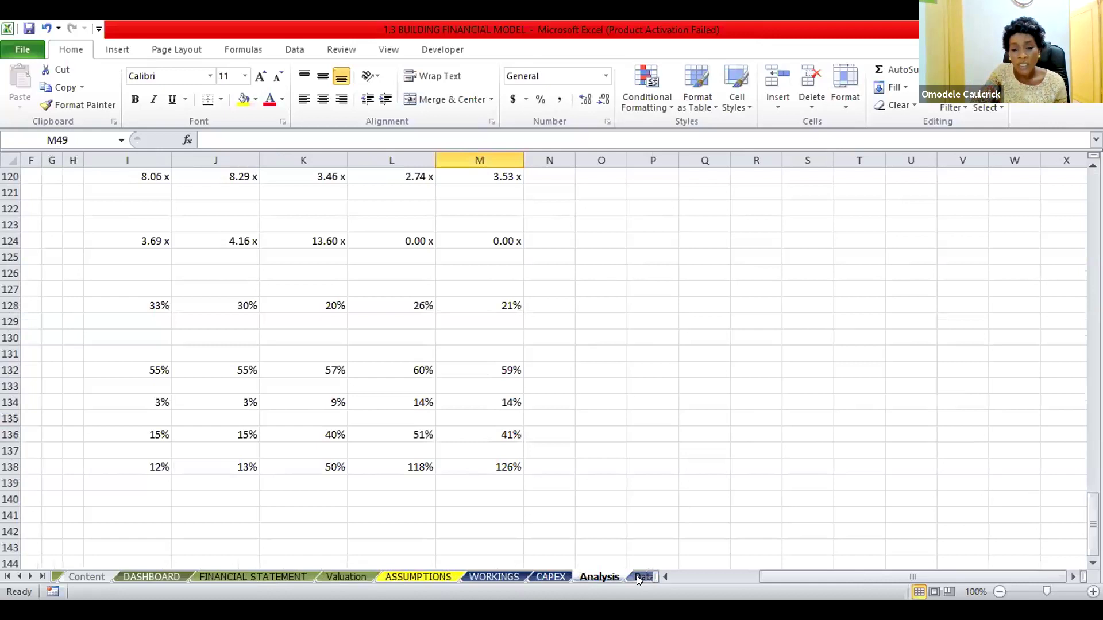
pyautogui.click(640, 577)
pyautogui.click(360, 231)
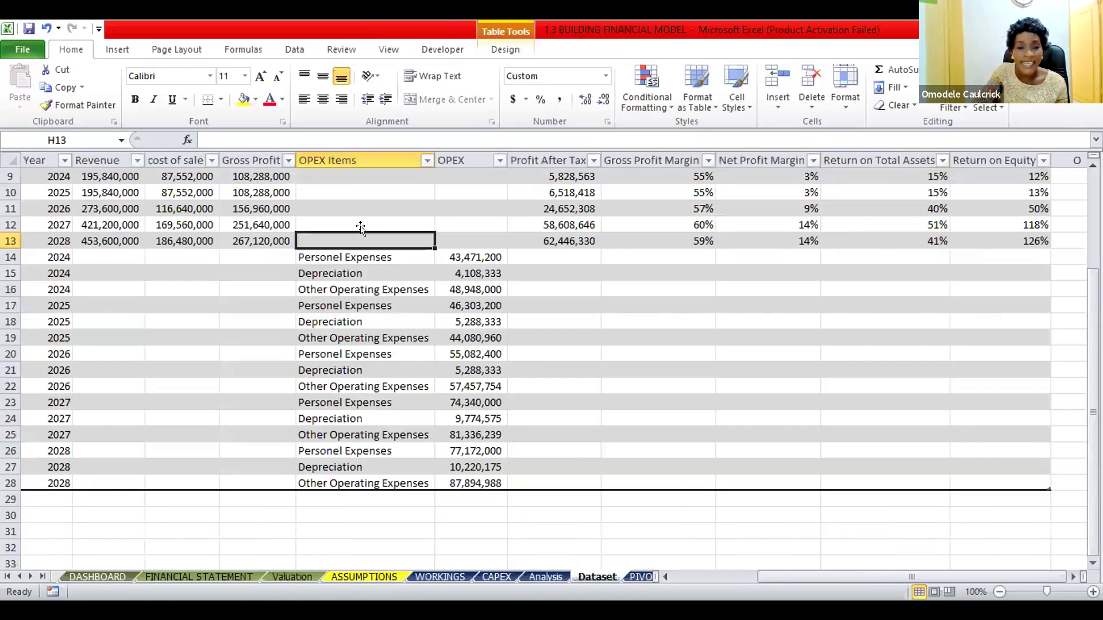
pyautogui.press('Up')
pyautogui.press('Up')
pyautogui.press('Up')
pyautogui.press('Up')
pyautogui.press('Up')
pyautogui.press('Up')
pyautogui.press('Up')
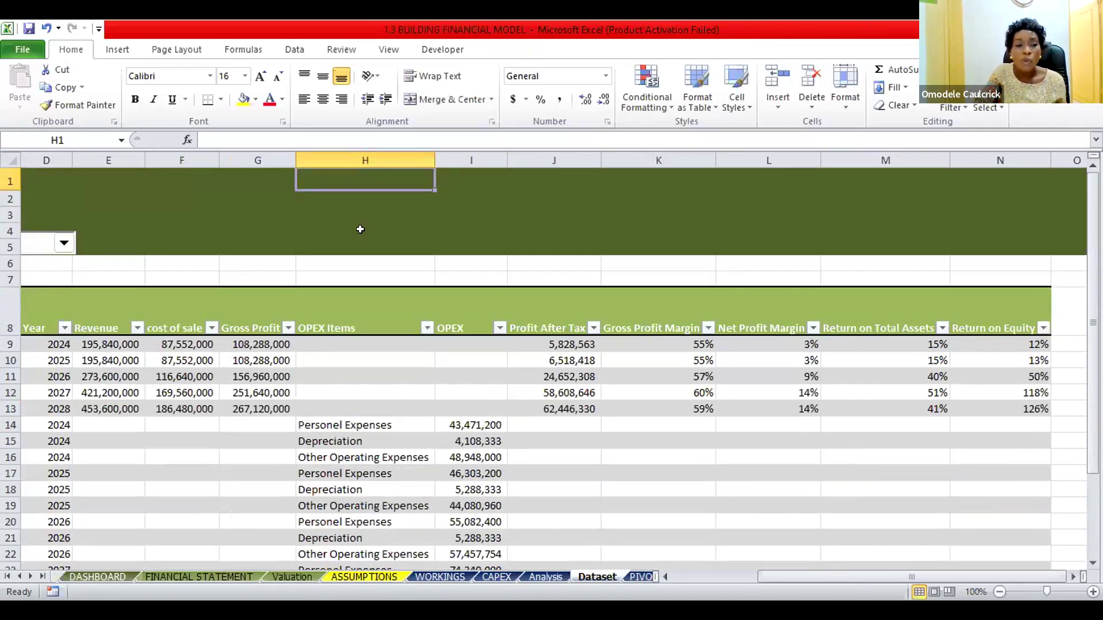
pyautogui.press('Down')
pyautogui.press('Down')
pyautogui.press('Down')
pyautogui.press('Down')
pyautogui.press('Left')
pyautogui.press('Left')
pyautogui.press('Left')
pyautogui.press('Left')
pyautogui.press('Left')
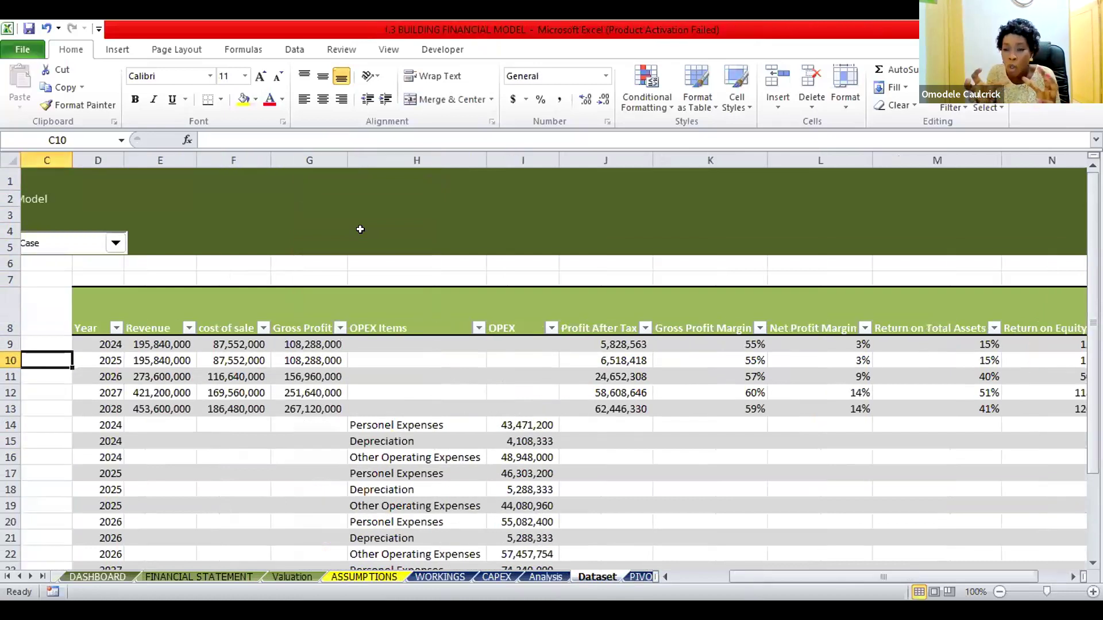
pyautogui.click(638, 577)
pyautogui.press('Left')
pyautogui.press('Left')
pyautogui.press('Left')
pyautogui.press('Left')
pyautogui.press('Left')
pyautogui.press('Left')
pyautogui.press('Left')
pyautogui.press('Left')
pyautogui.press('Left')
pyautogui.press('Left')
pyautogui.press('Left')
pyautogui.press('Left')
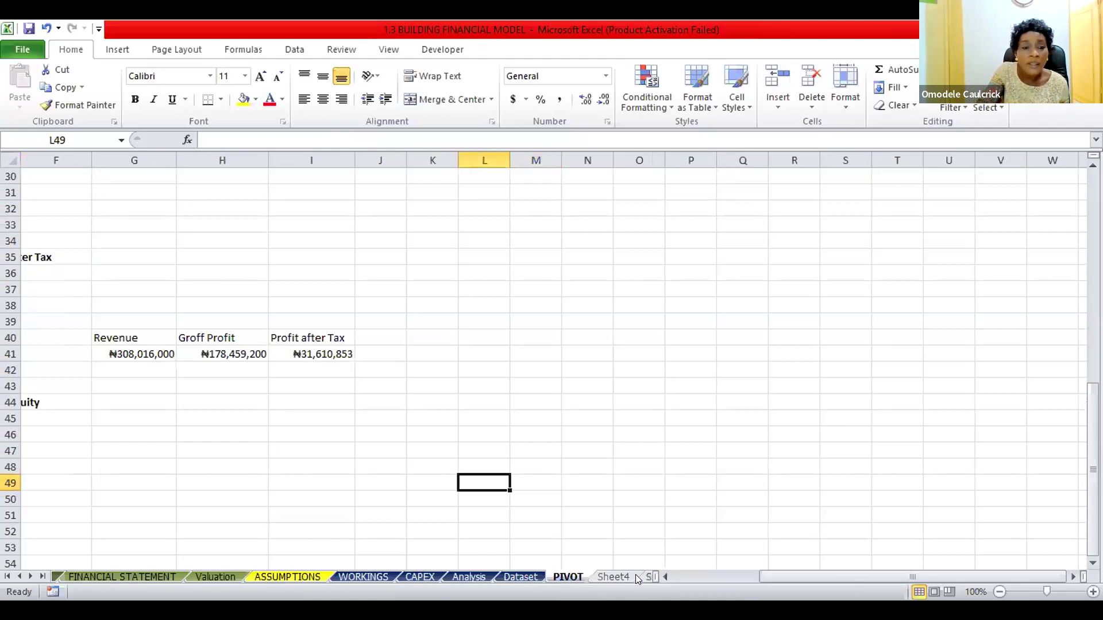
# Review the first pivot table's 2024 revenue, cost of sale and gross profit values
pyautogui.press('Up')
pyautogui.press('Up')
pyautogui.press('Up')
pyautogui.press('Up')
pyautogui.press('Up')
pyautogui.press('Up')
pyautogui.press('Up')
pyautogui.press('Up')
pyautogui.press('Up')
pyautogui.press('Up')
pyautogui.press('Up')
pyautogui.press('Up')
pyautogui.press('Up')
pyautogui.press('Up')
pyautogui.press('Up')
pyautogui.press('Up')
pyautogui.press('Up')
pyautogui.press('Up')
pyautogui.press('Up')
pyautogui.press('Up')
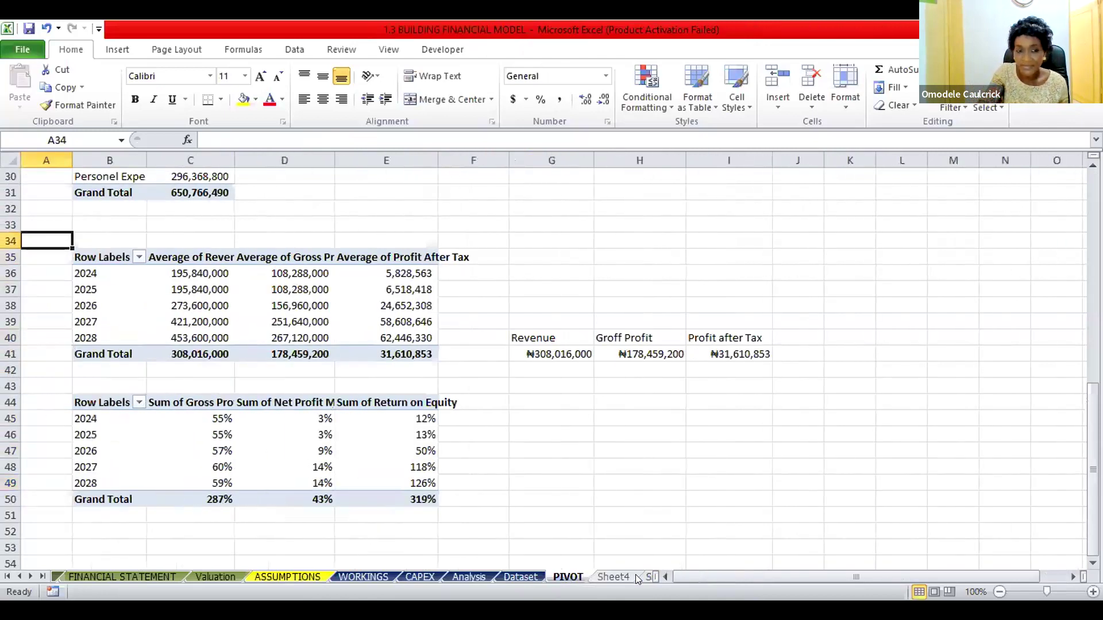
pyautogui.press('Down')
pyautogui.press('Down')
pyautogui.press('Down')
pyautogui.press('Down')
pyautogui.press('Down')
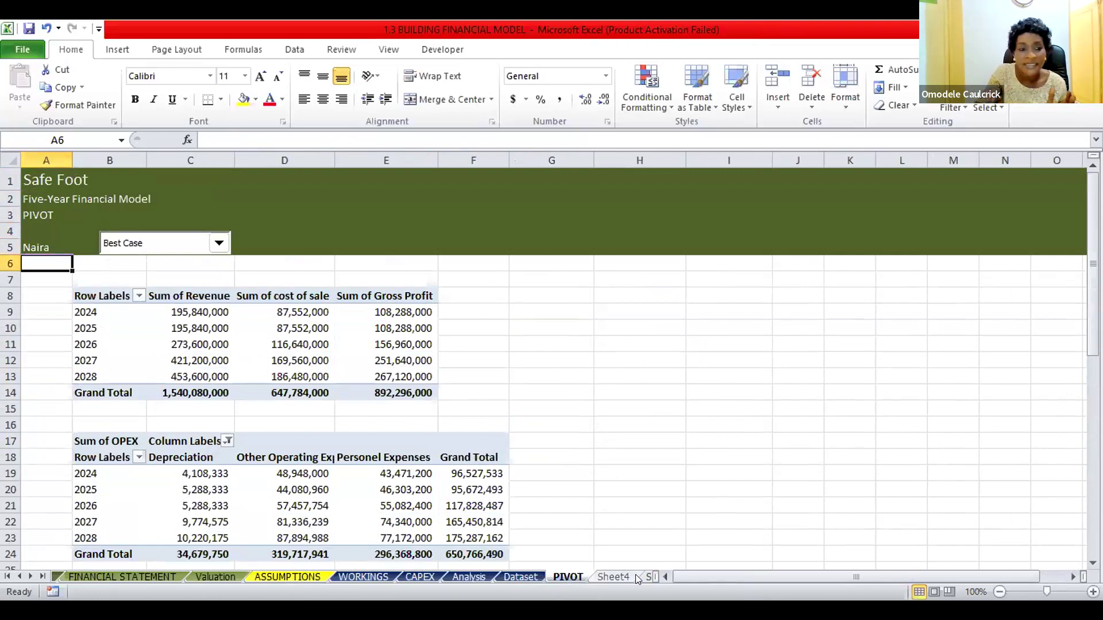
pyautogui.press('Down')
pyautogui.press('Down')
pyautogui.press('Down')
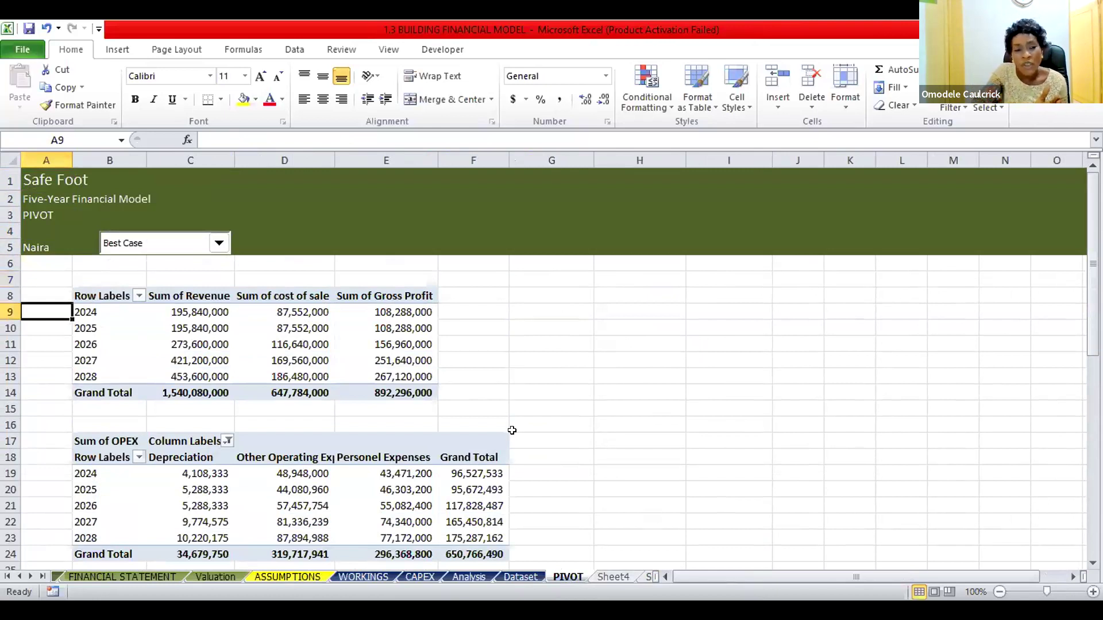
pyautogui.click(108, 311)
pyautogui.press('Right')
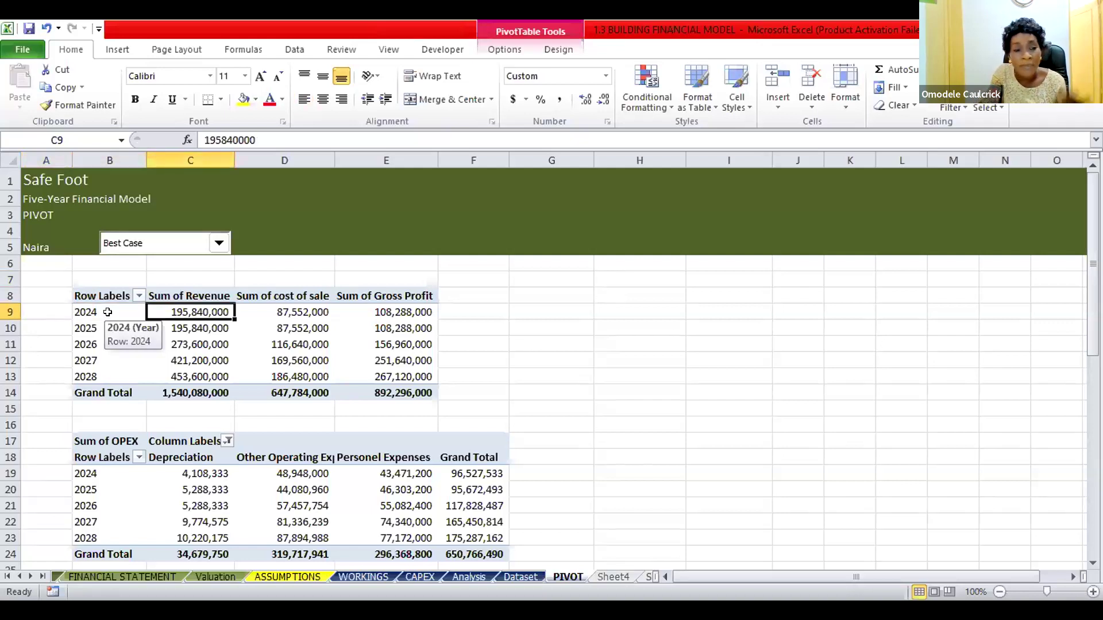
pyautogui.press('Right')
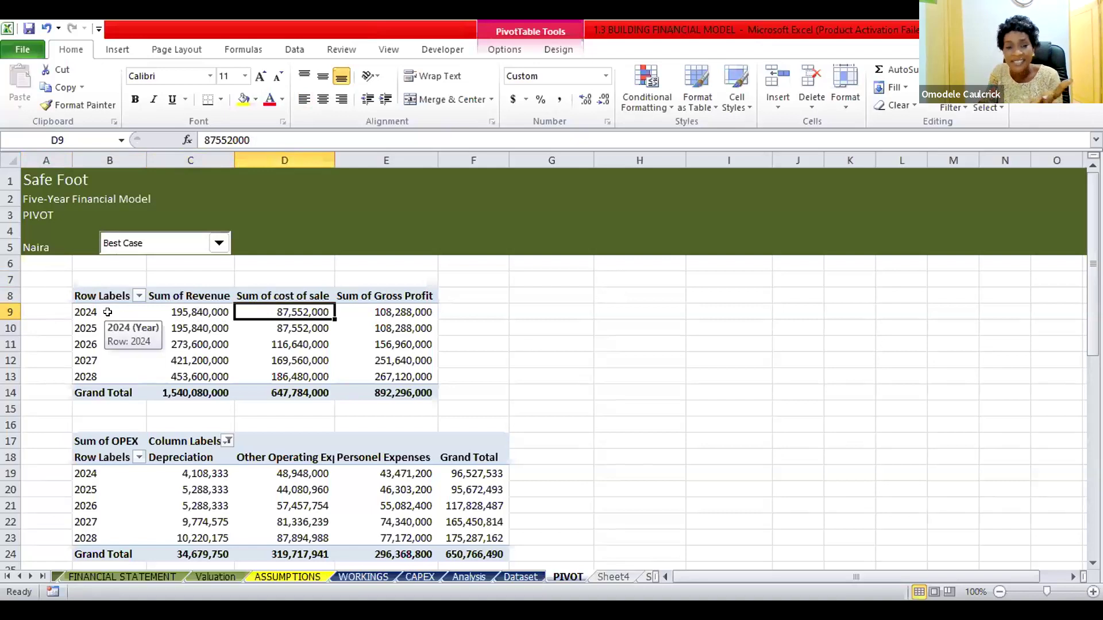
pyautogui.press('Right')
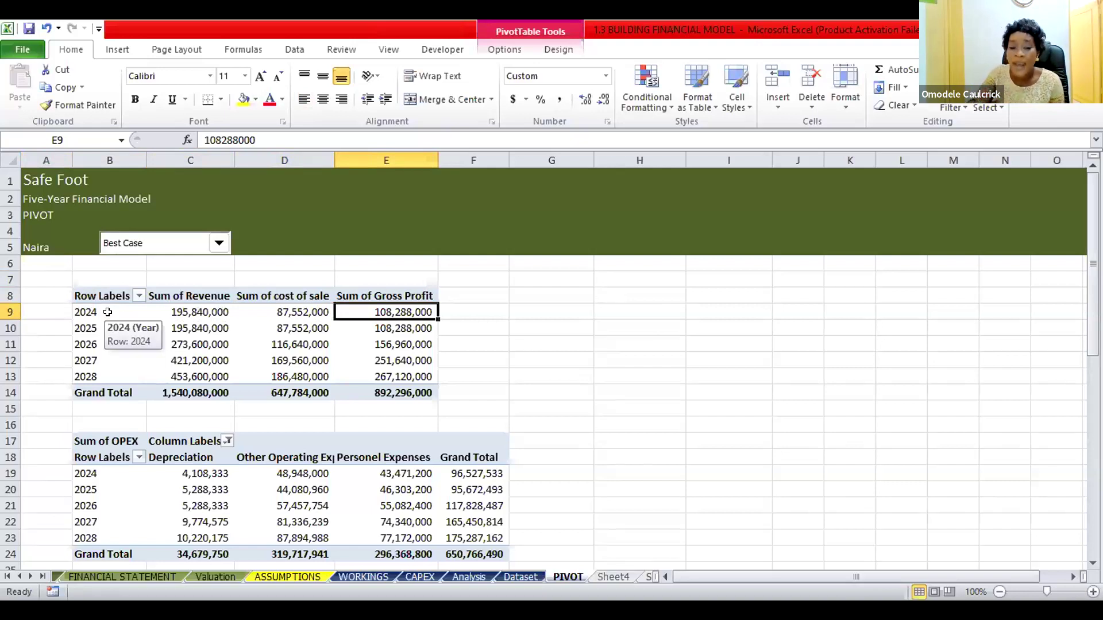
# Go back to the green DASHBOARD sheet with its average revenue, gross profit and profit-after-tax cards
pyautogui.click(18, 576)
pyautogui.click(18, 575)
pyautogui.click(18, 575)
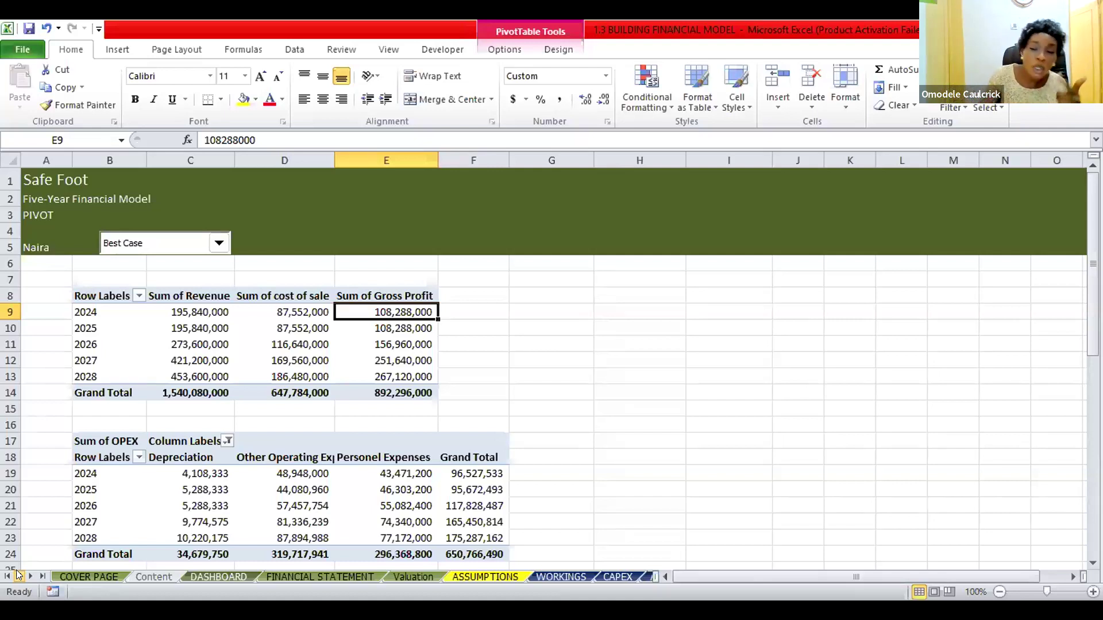
pyautogui.click(236, 577)
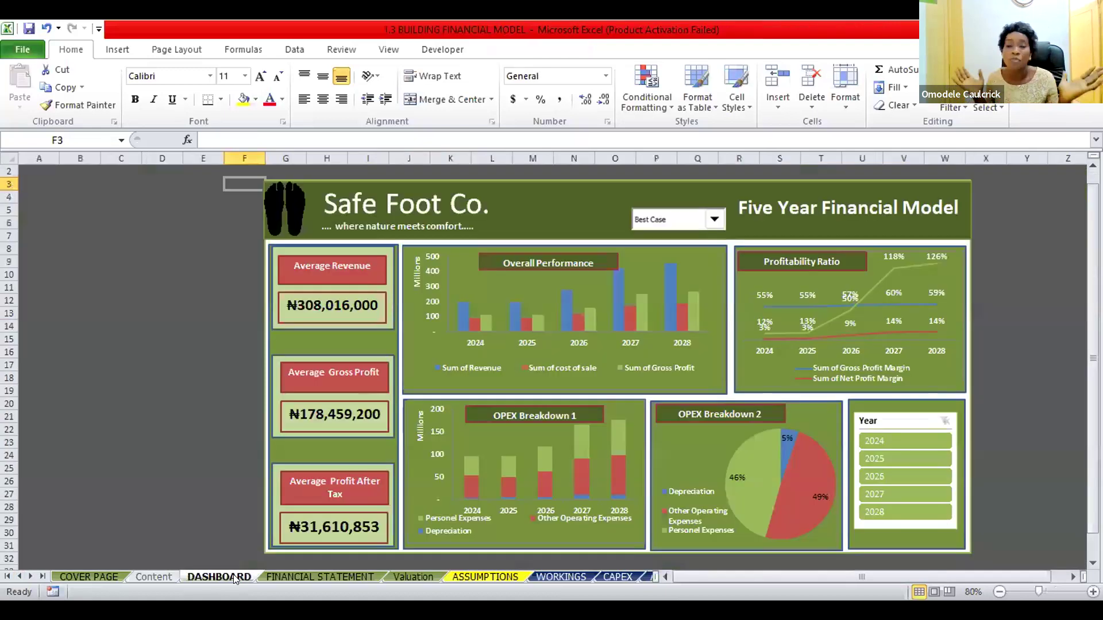
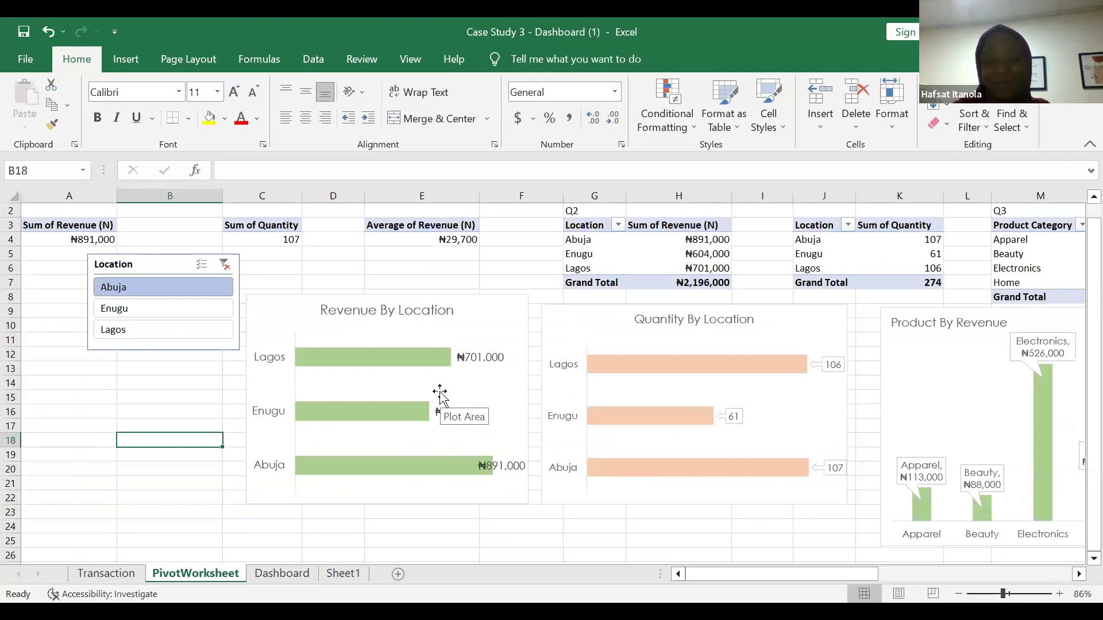
# Switch to the Dashboard sheet
pyautogui.click(276, 580)
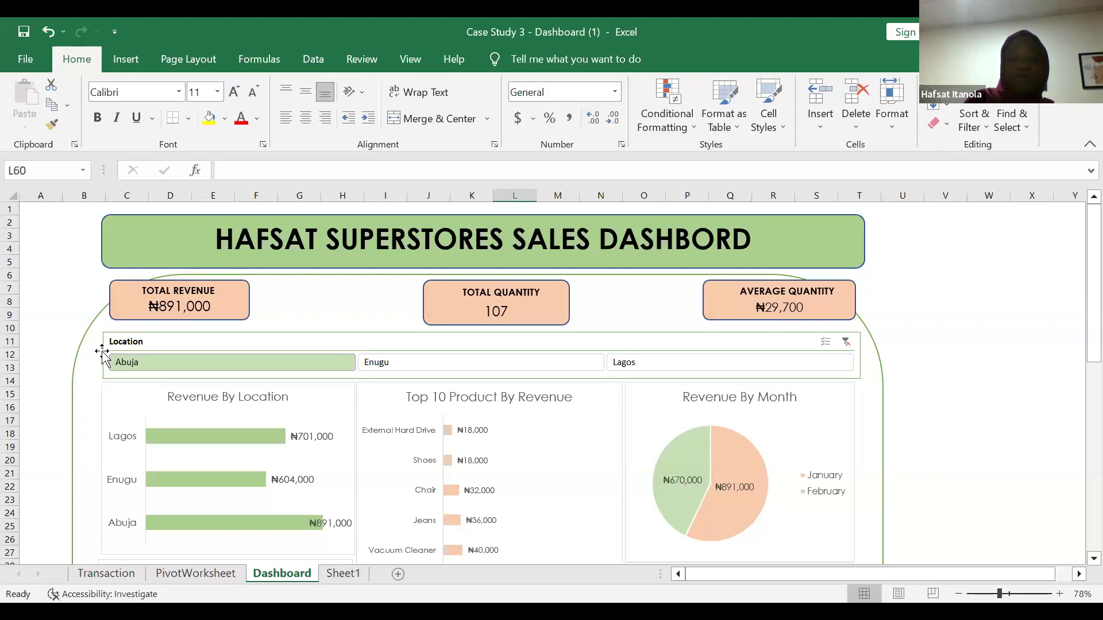
# Review the dashboard charts, then filter the Location slicer to Enugu (Total Revenue ₦604,000)
pyautogui.scroll(-2, 352, 333)
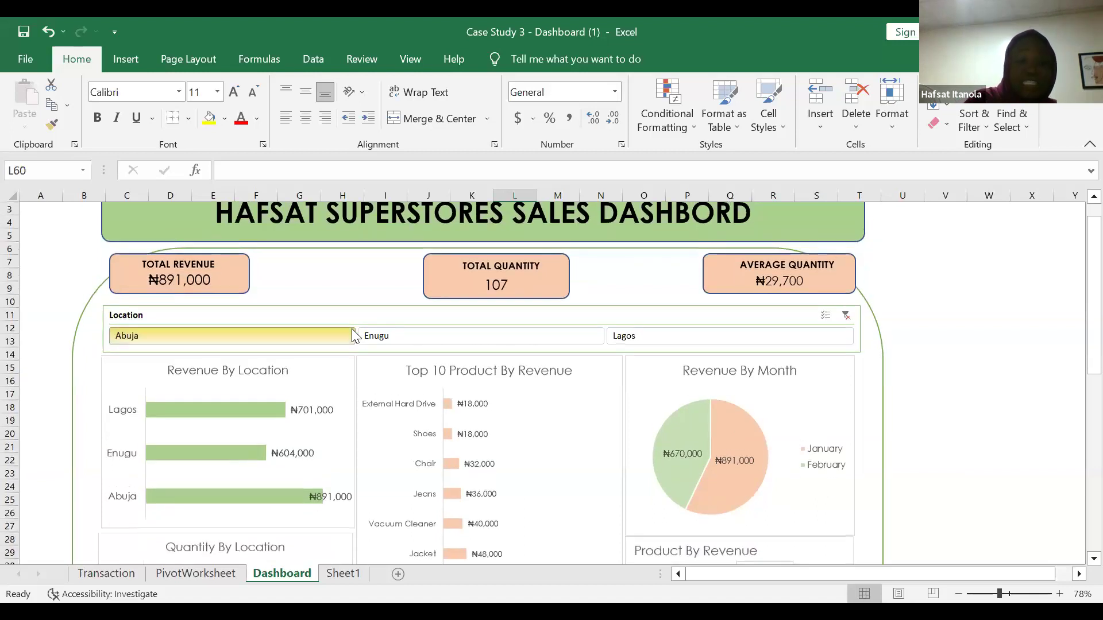
pyautogui.moveTo(226, 357)
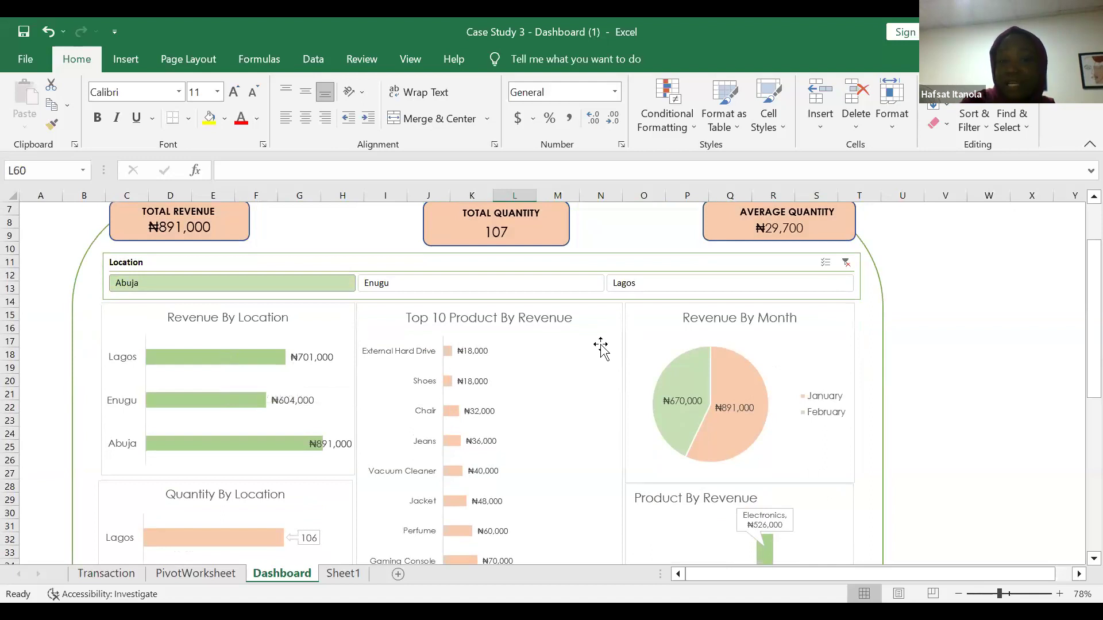
pyautogui.scroll(-2, 600, 347)
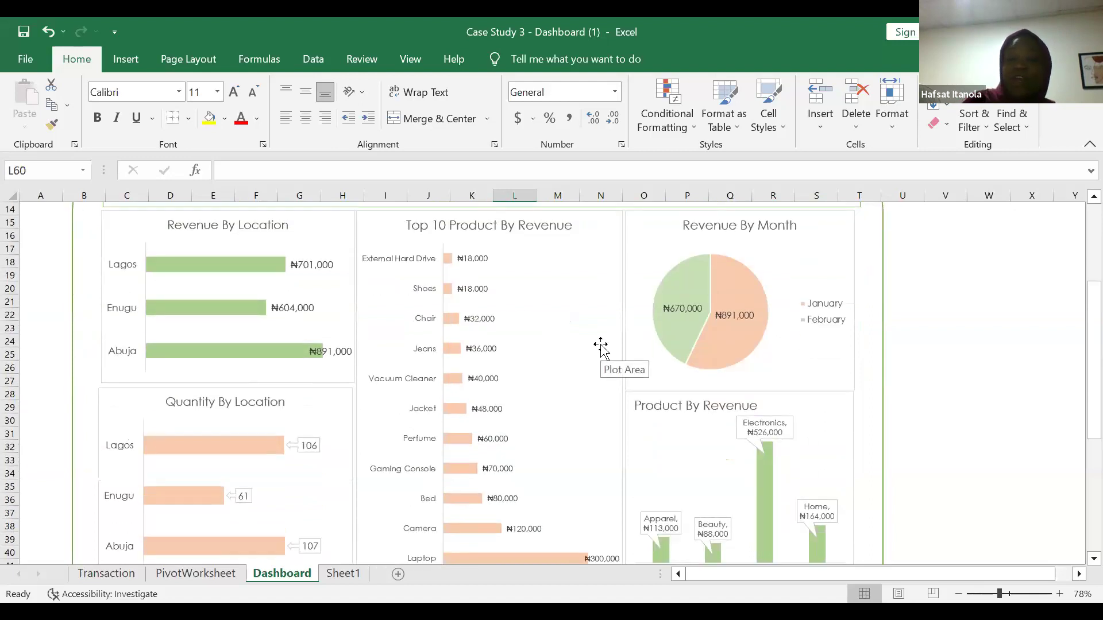
pyautogui.scroll(2, 600, 346)
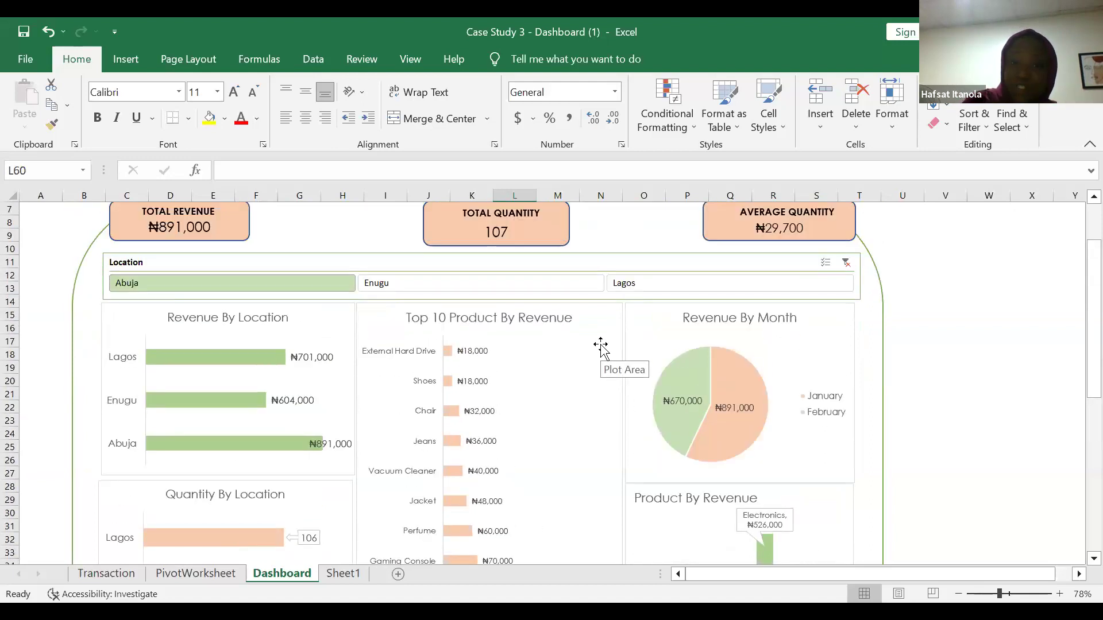
pyautogui.scroll(1, 601, 347)
pyautogui.click(482, 326)
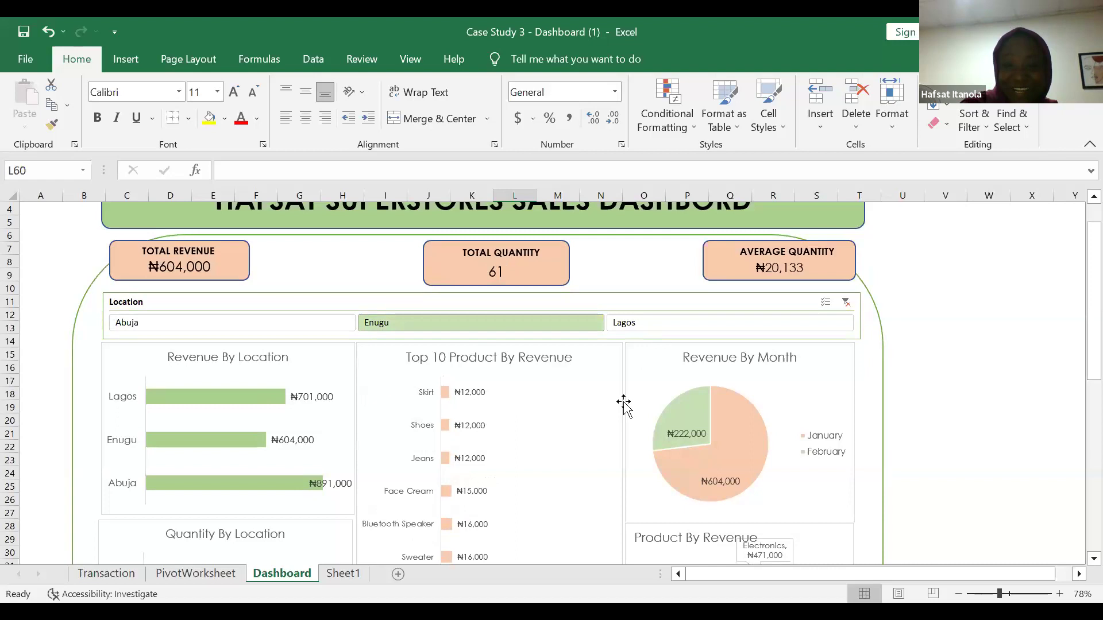
# Go to the Transaction sheet and select a Product Category cell in the sales table
pyautogui.scroll(1, 589, 391)
pyautogui.scroll(-1, 590, 392)
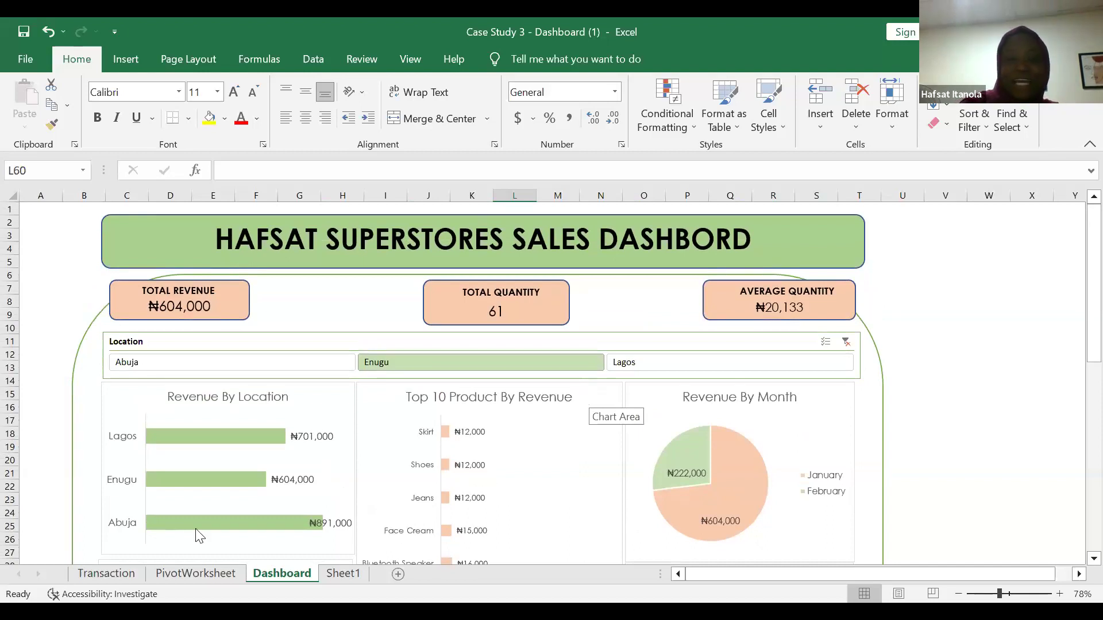
pyautogui.click(107, 574)
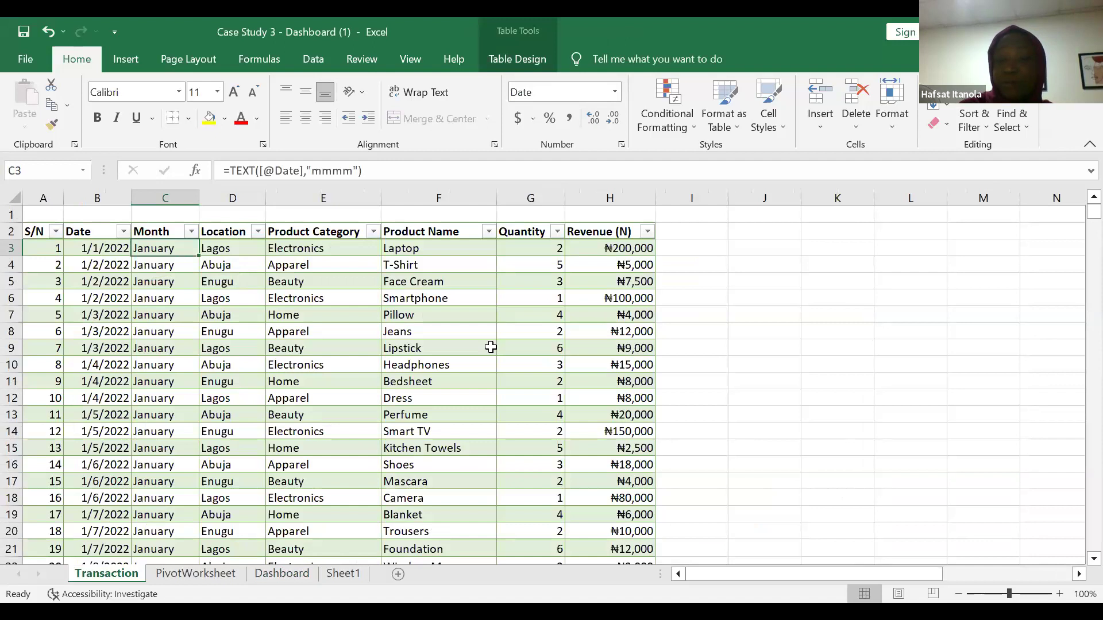
pyautogui.click(338, 314)
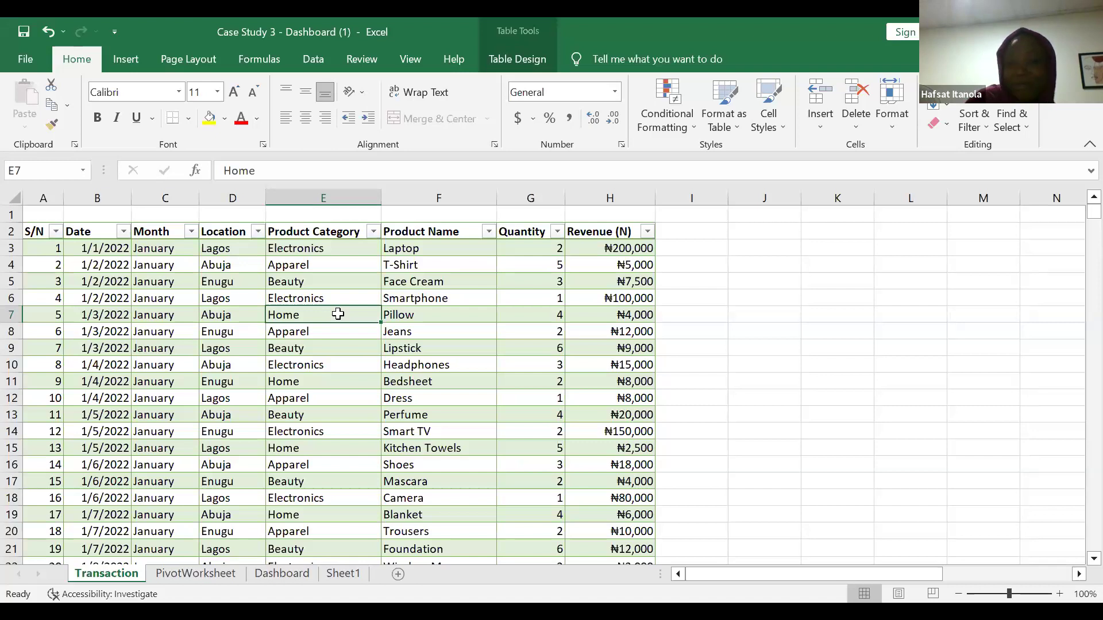
# Switch to the PivotWorksheet, now showing Enugu totals of ₦604,000 revenue and 61 quantity
pyautogui.click(188, 576)
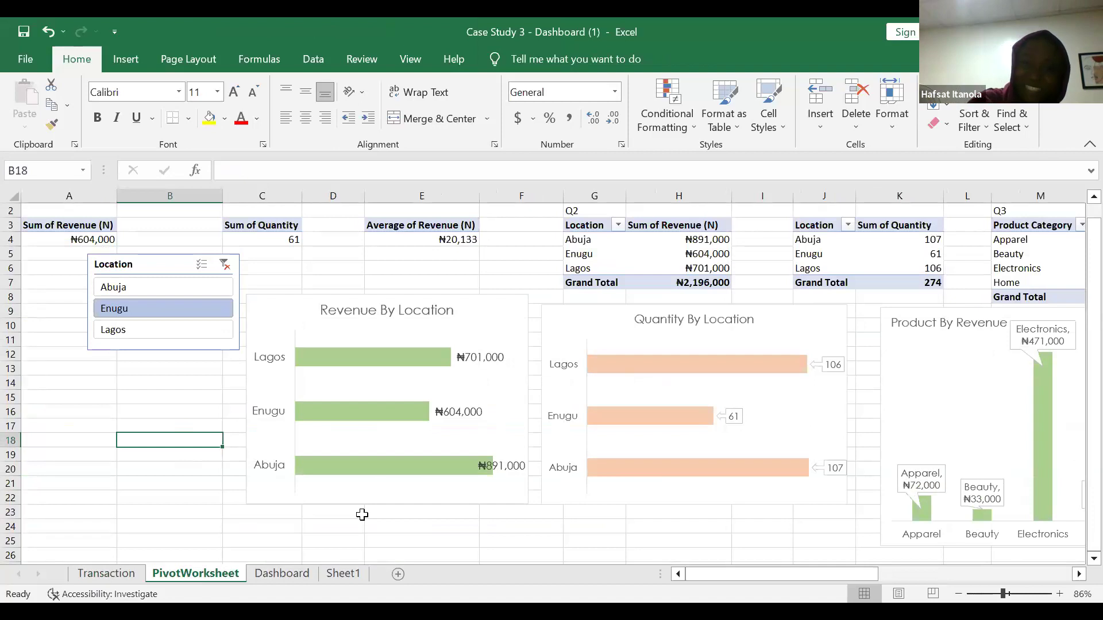
# Select the Sum of Quantity and Average of Revenue pivots and the Revenue By Location chart
pyautogui.click(272, 253)
pyautogui.click(415, 225)
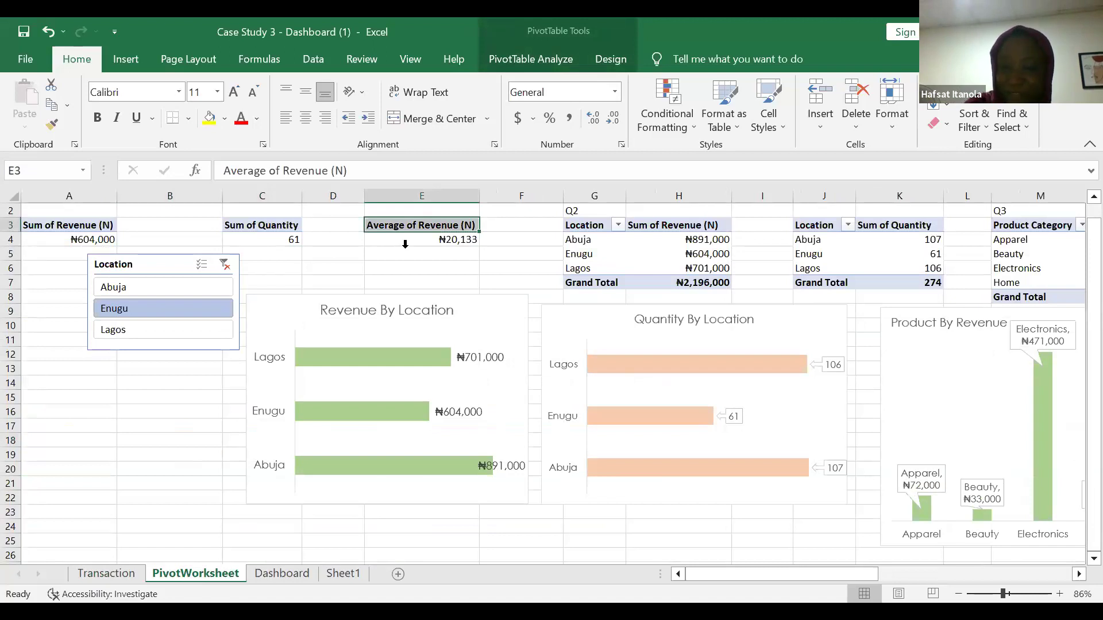
pyautogui.click(511, 310)
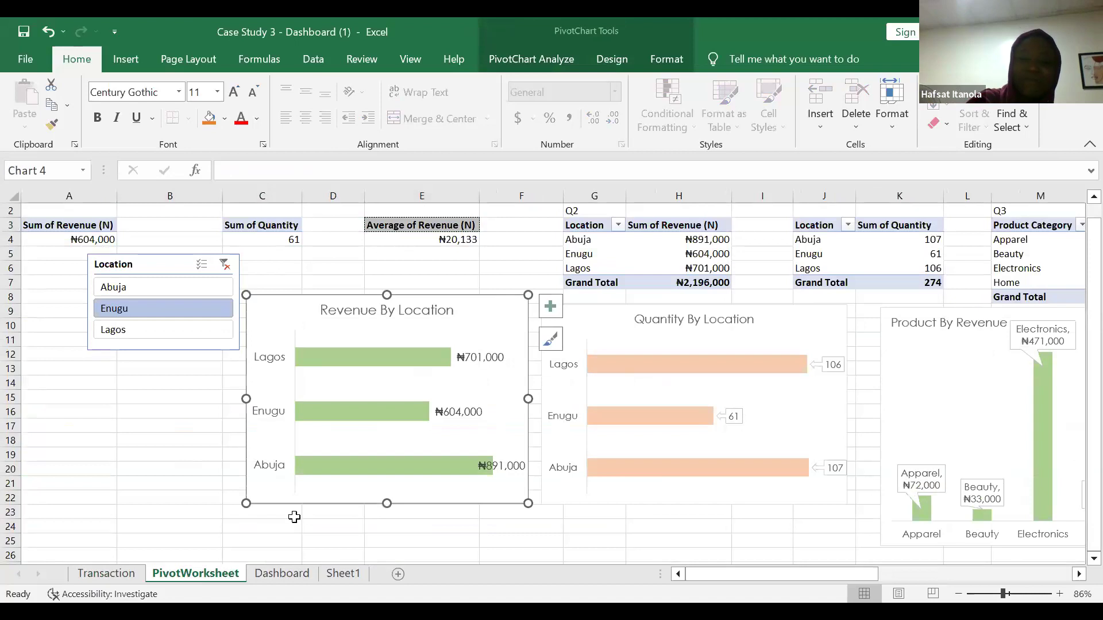
# Return to the Dashboard and scroll down to the Enugu Revenue By Month pie
pyautogui.click(286, 568)
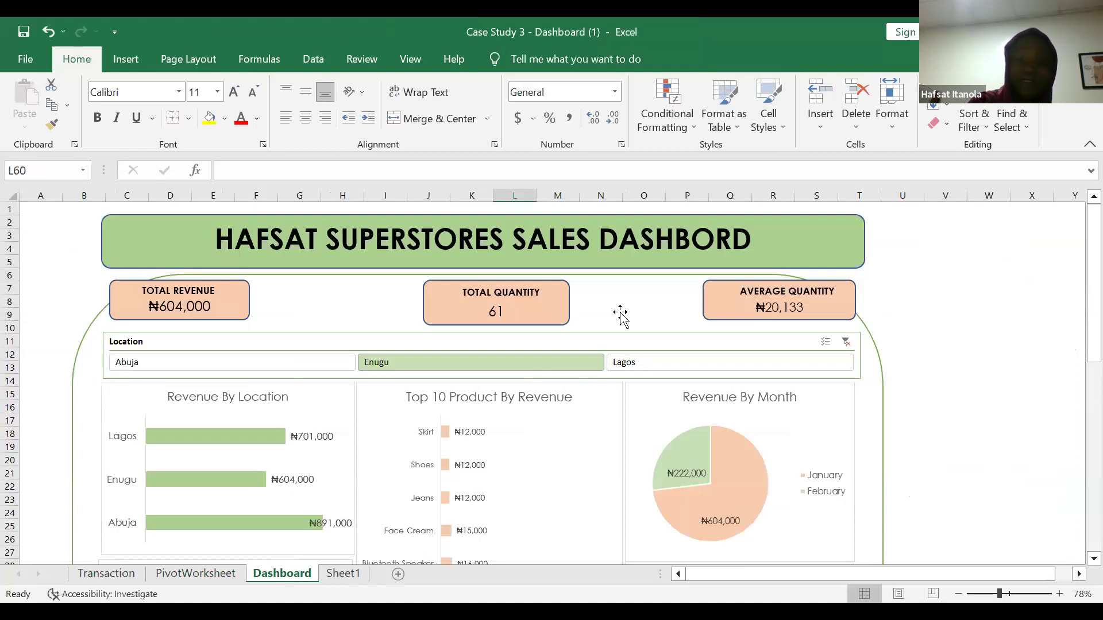
pyautogui.scroll(-1, 620, 314)
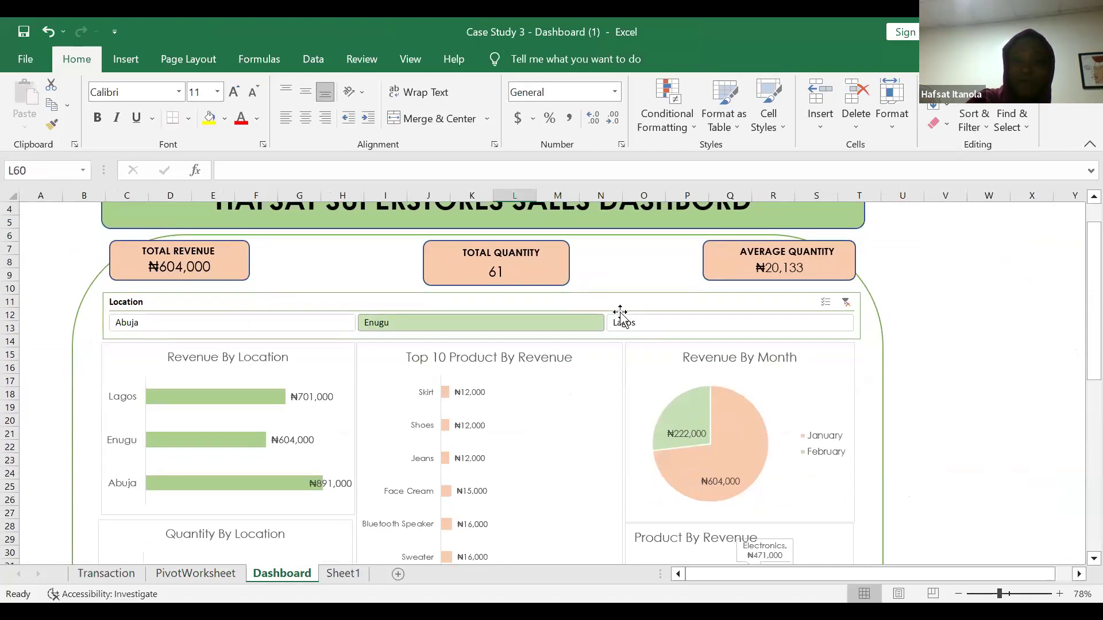
pyautogui.scroll(-1, 621, 314)
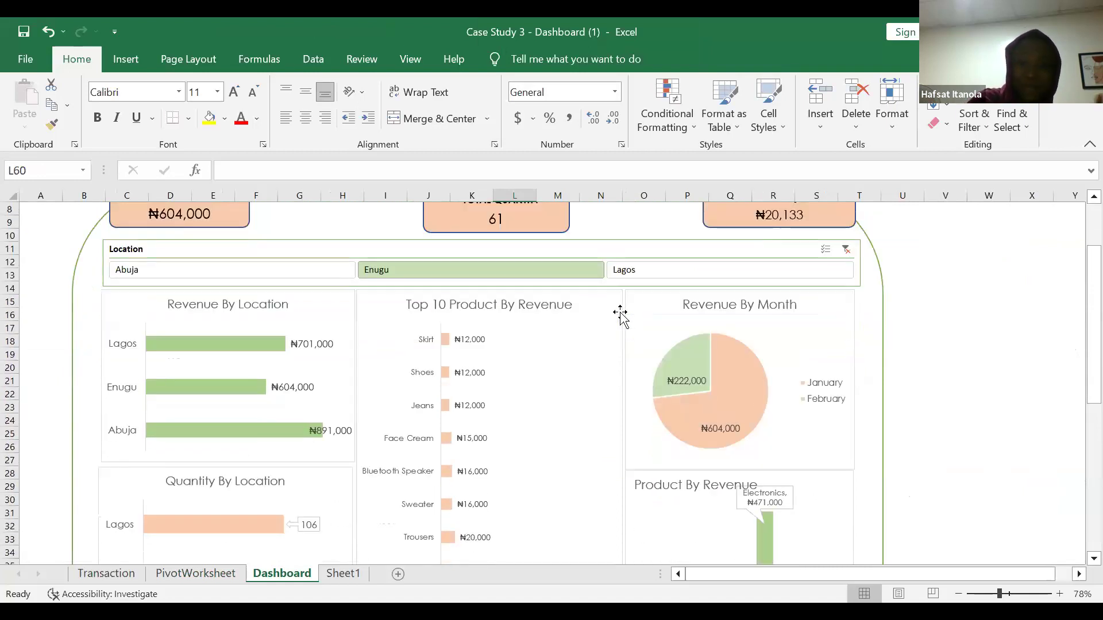
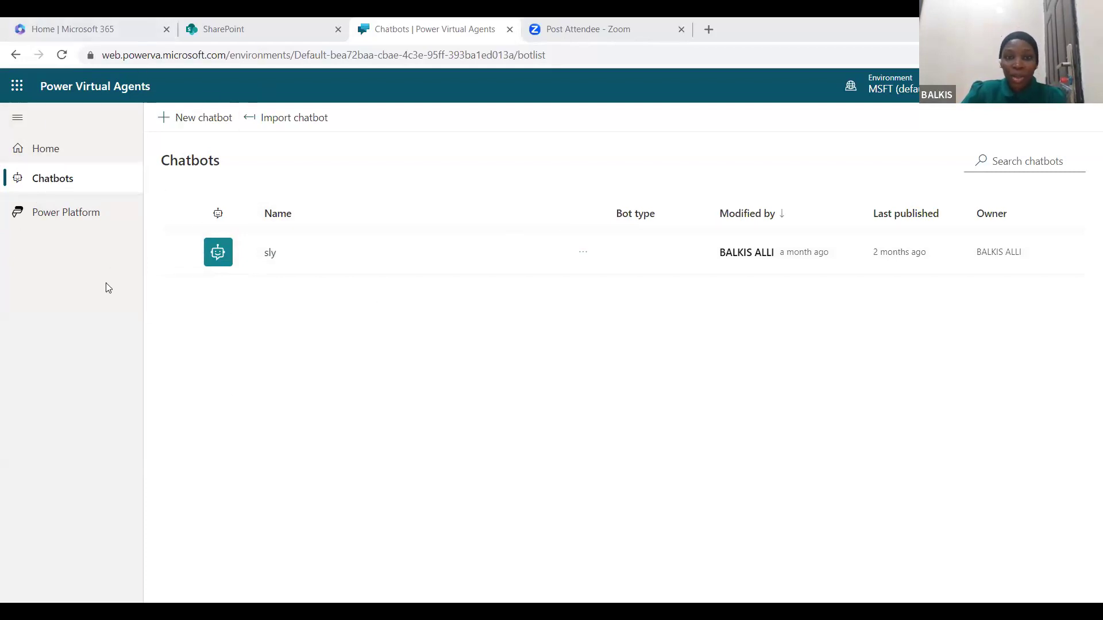
# Open the sly chatbot from the Chatbots list so its test chat greeting appears
pyautogui.click(54, 150)
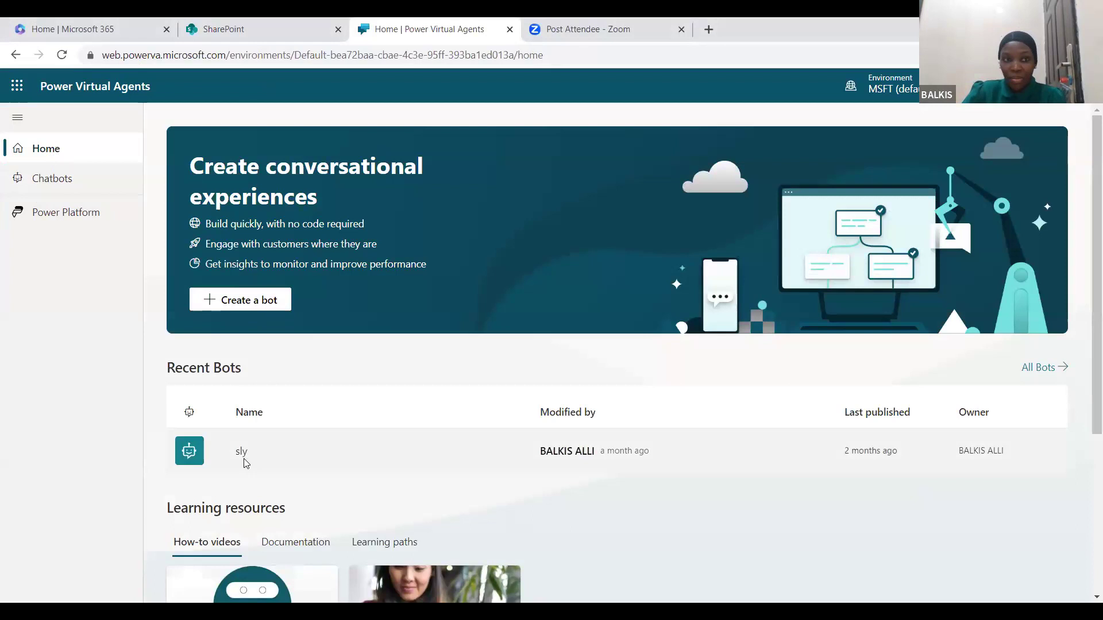
pyautogui.click(69, 178)
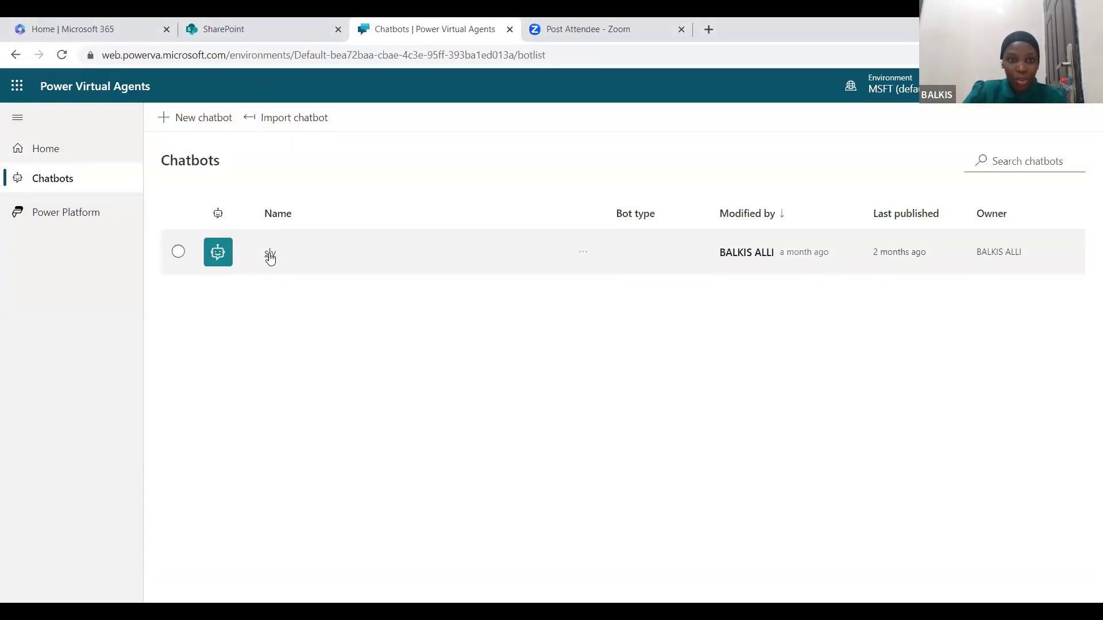
pyautogui.click(264, 258)
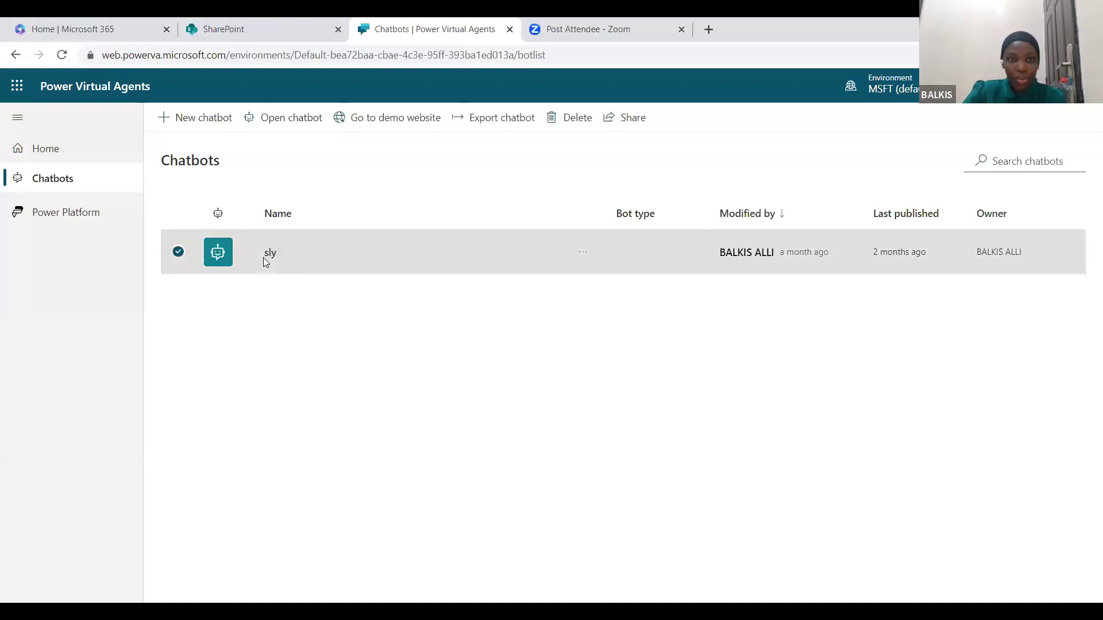
pyautogui.click(270, 255)
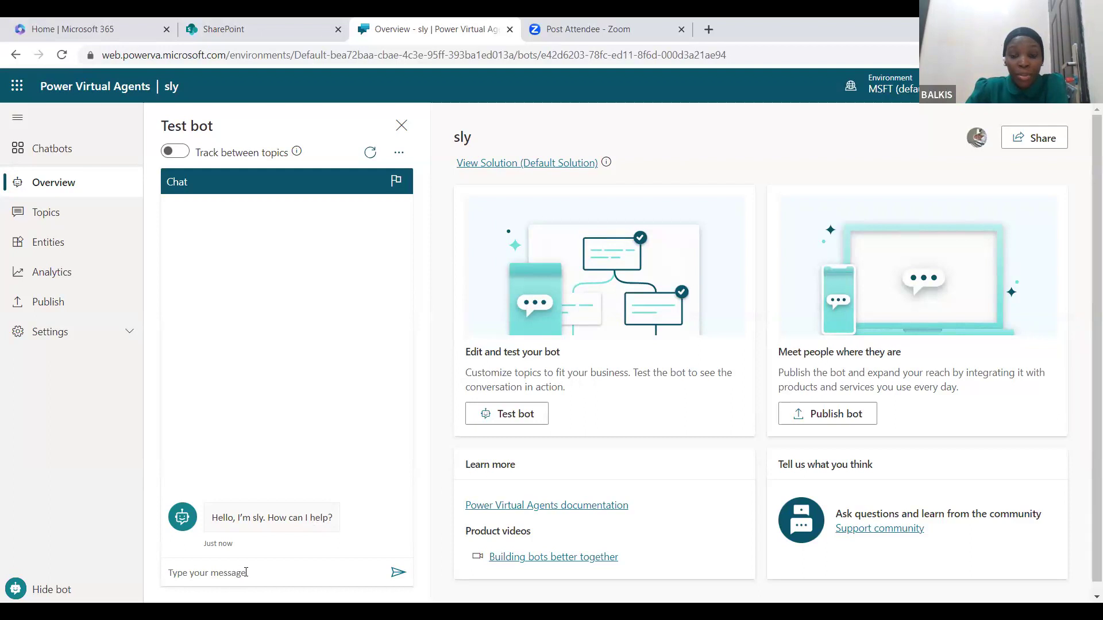
# Send 'Book shop membership registration' to the sly test bot
pyautogui.click(246, 573)
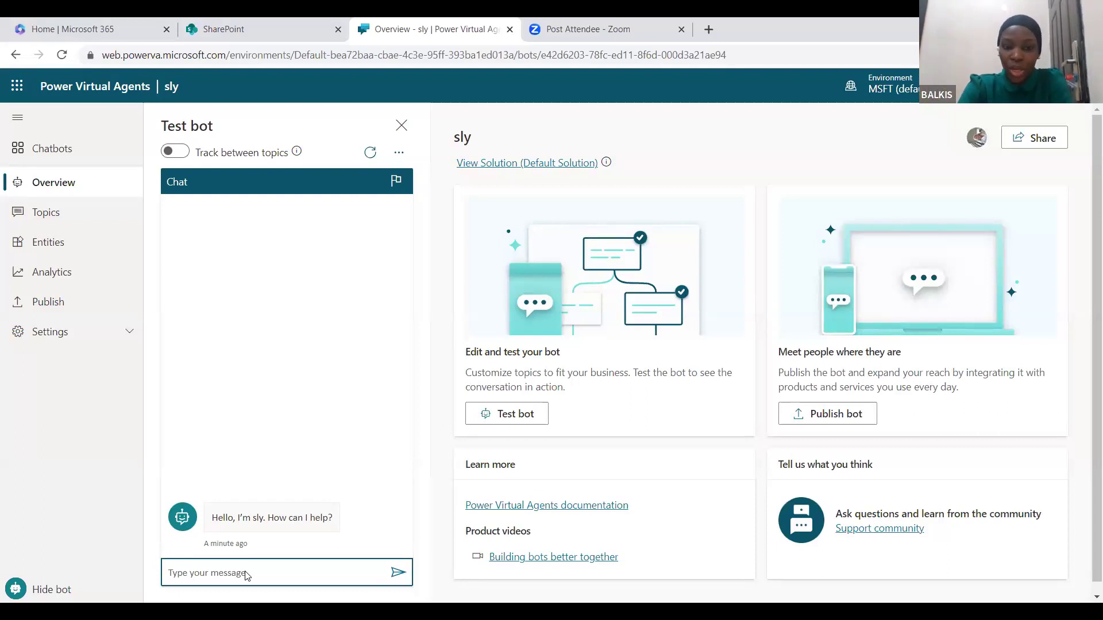
pyautogui.write('Book ')
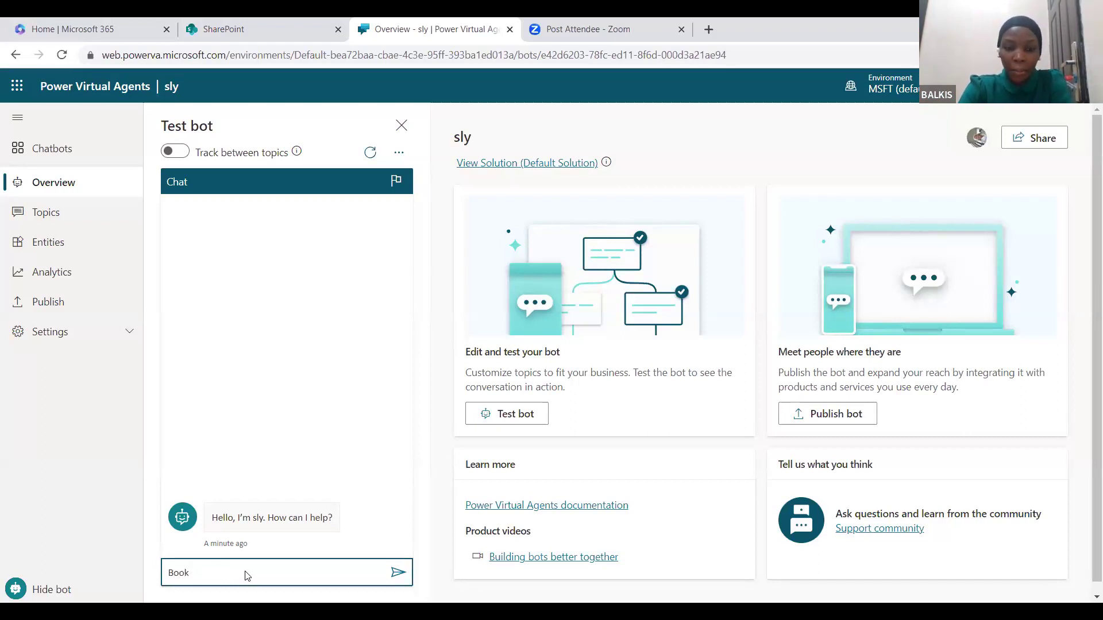
pyautogui.write('shop membersh')
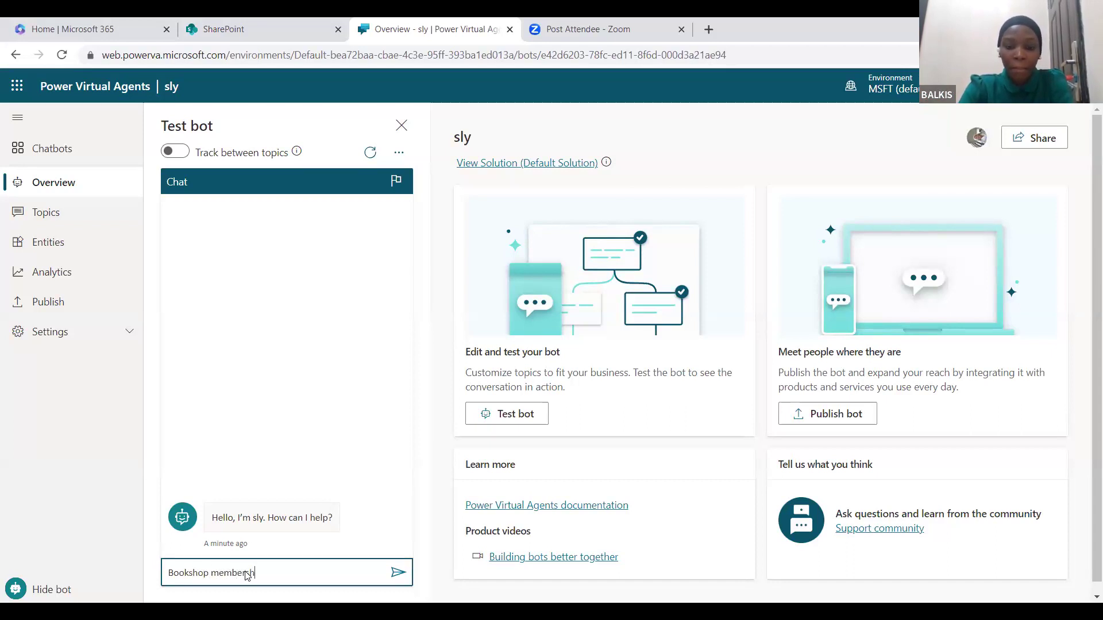
pyautogui.write('ip regi')
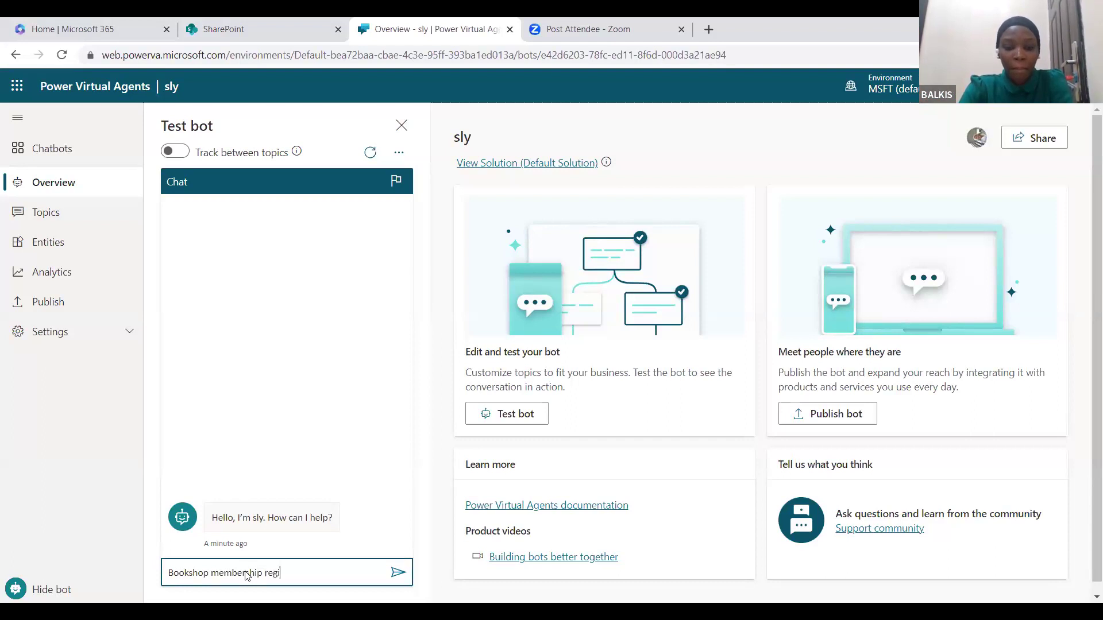
pyautogui.write('stration')
pyautogui.press('Return')
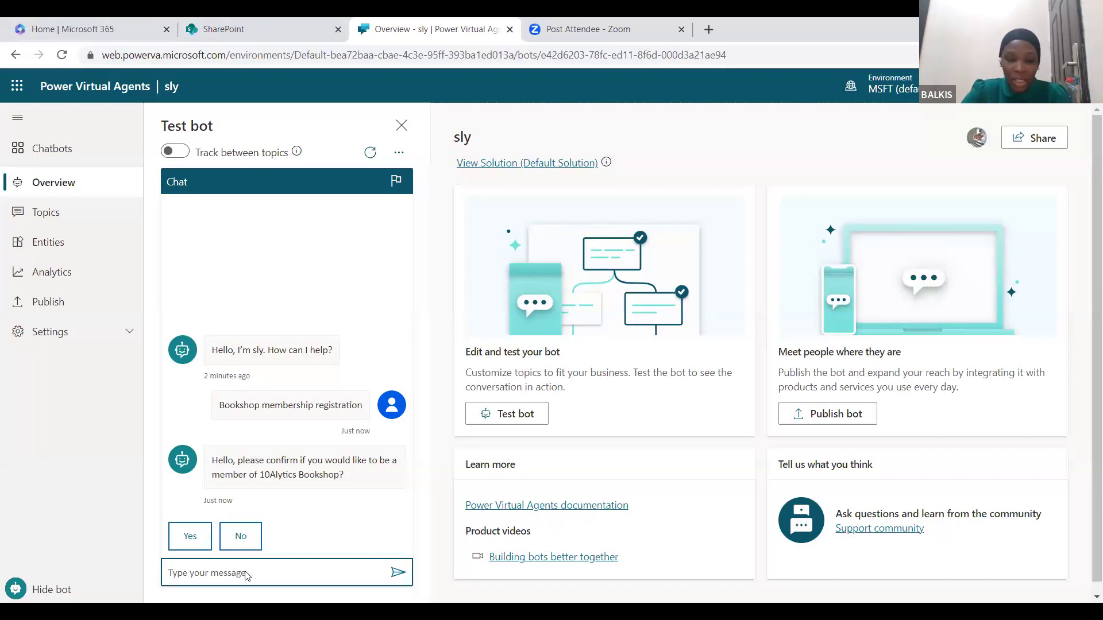
# Confirm membership with Yes, then send the full name and contact phone number
pyautogui.click(194, 537)
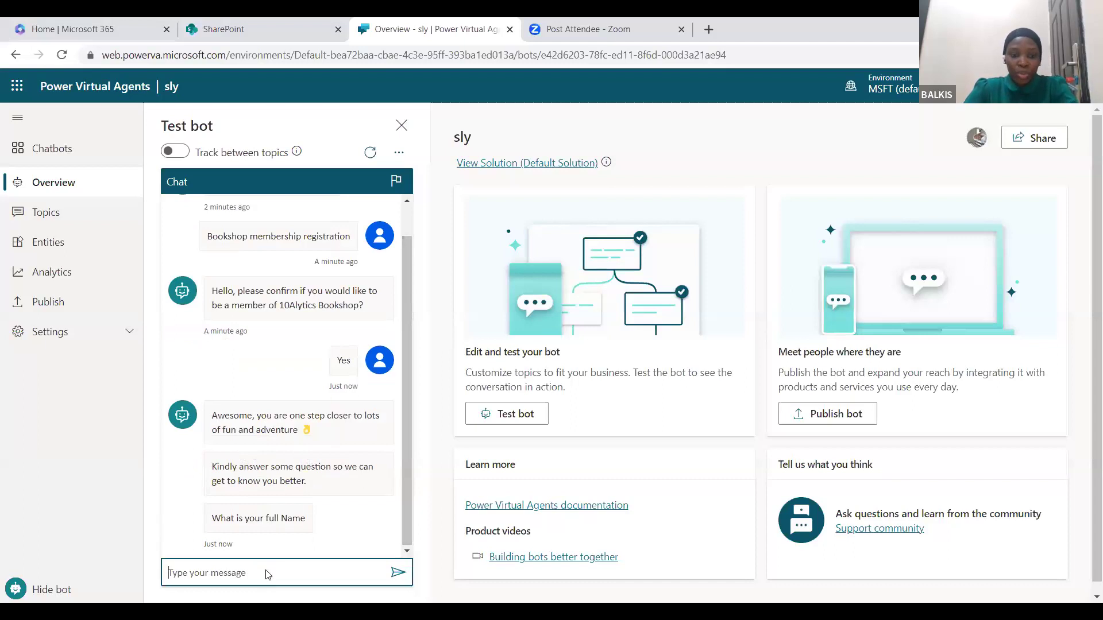
pyautogui.write('balkis')
pyautogui.press('Return')
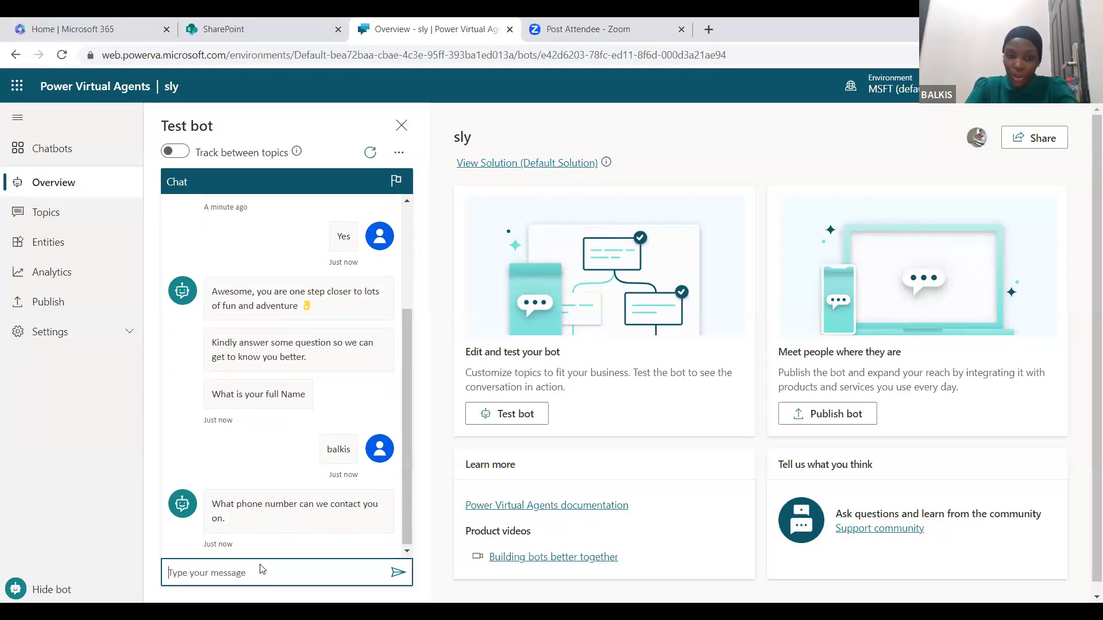
pyautogui.write('73654327')
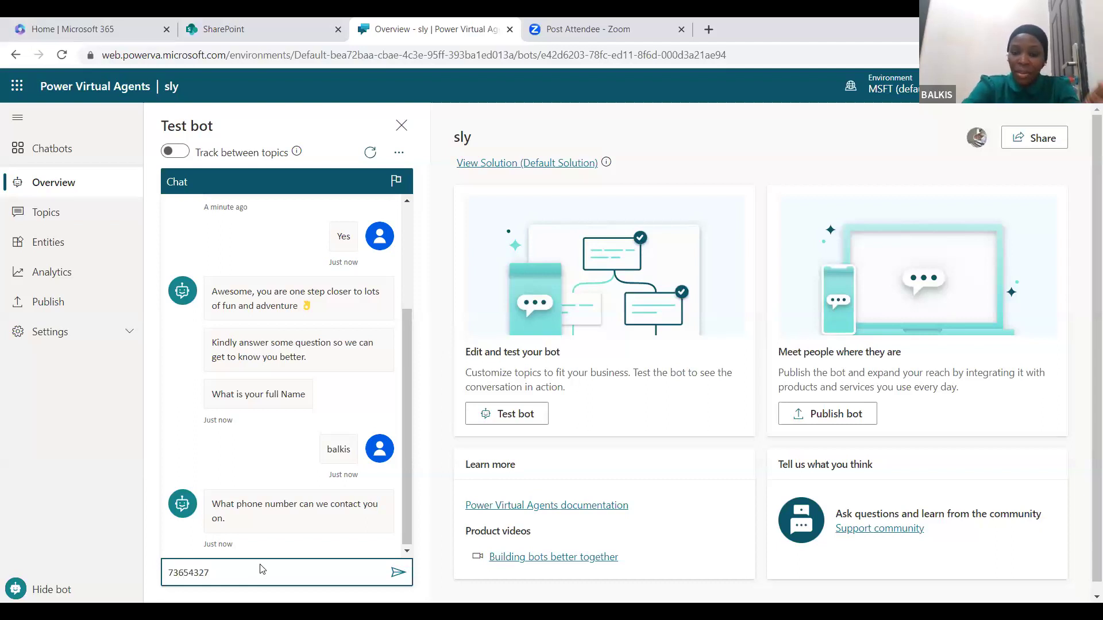
pyautogui.press('Return')
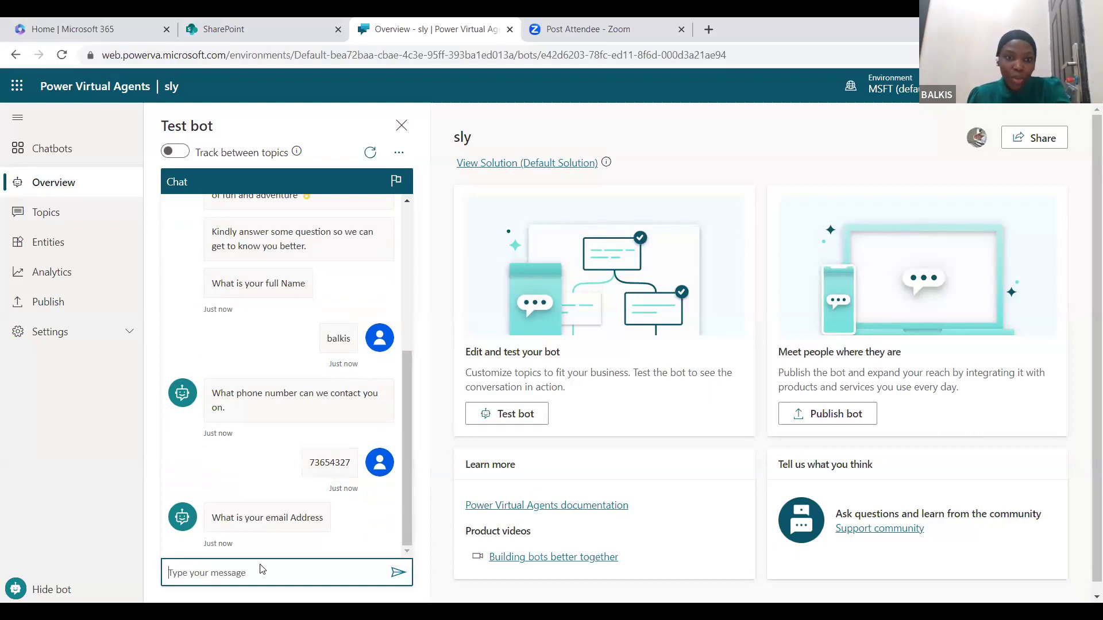
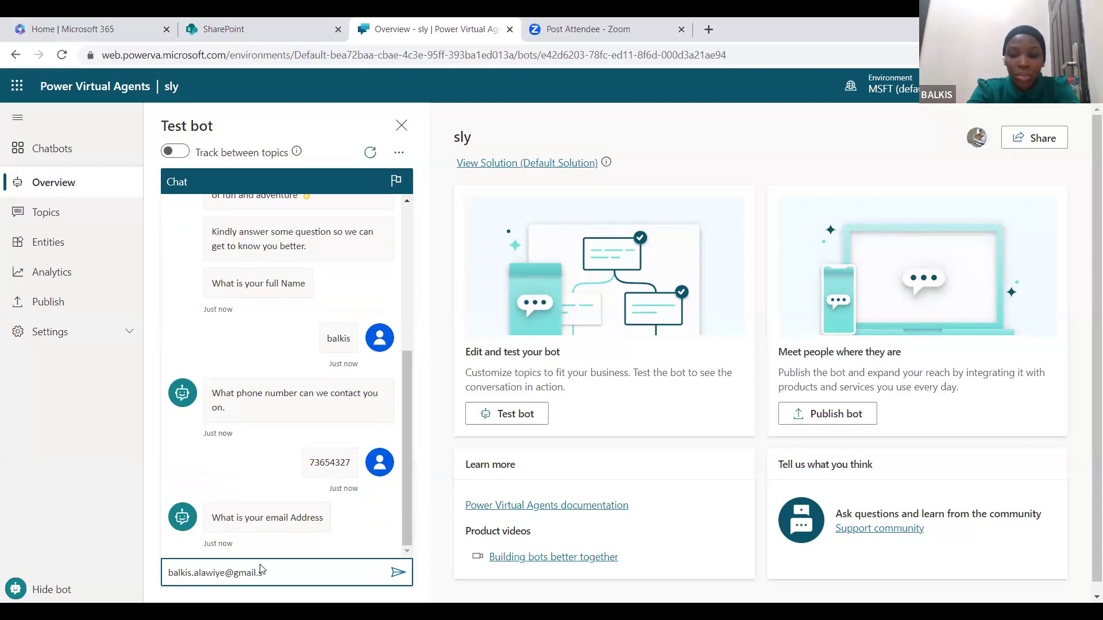
# Send the e-mail address and answer the gender question with Female
pyautogui.press('Return')
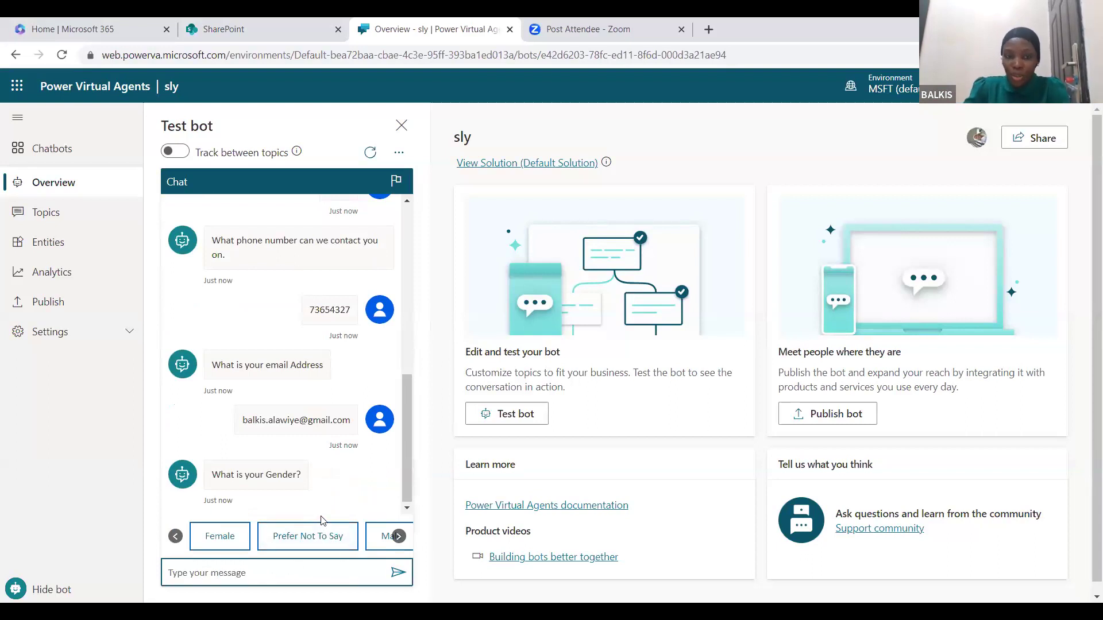
pyautogui.click(398, 537)
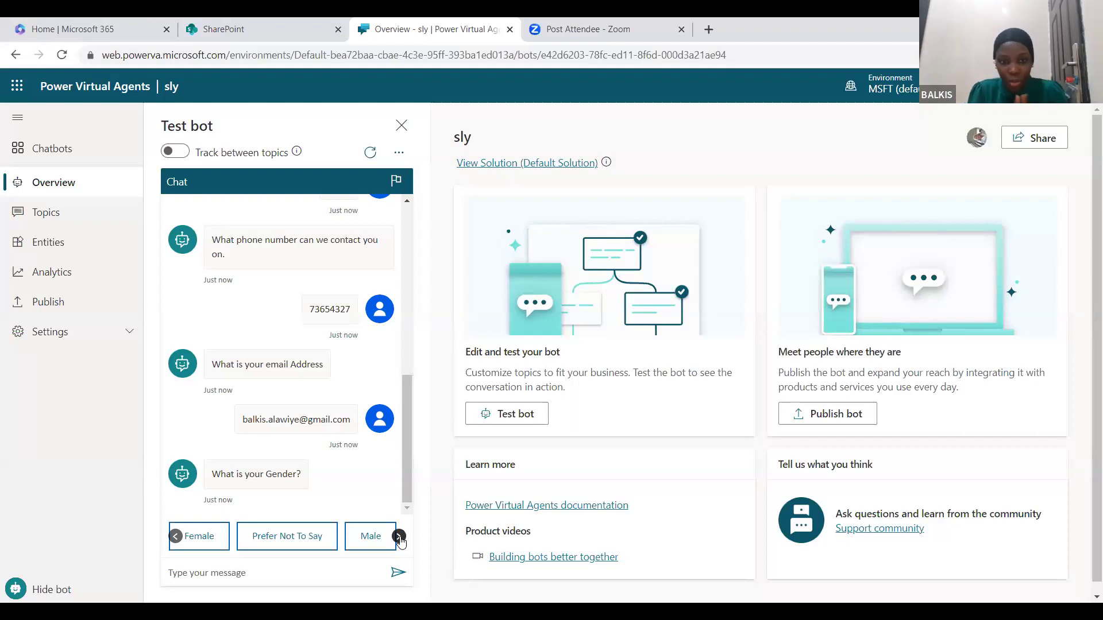
pyautogui.click(211, 544)
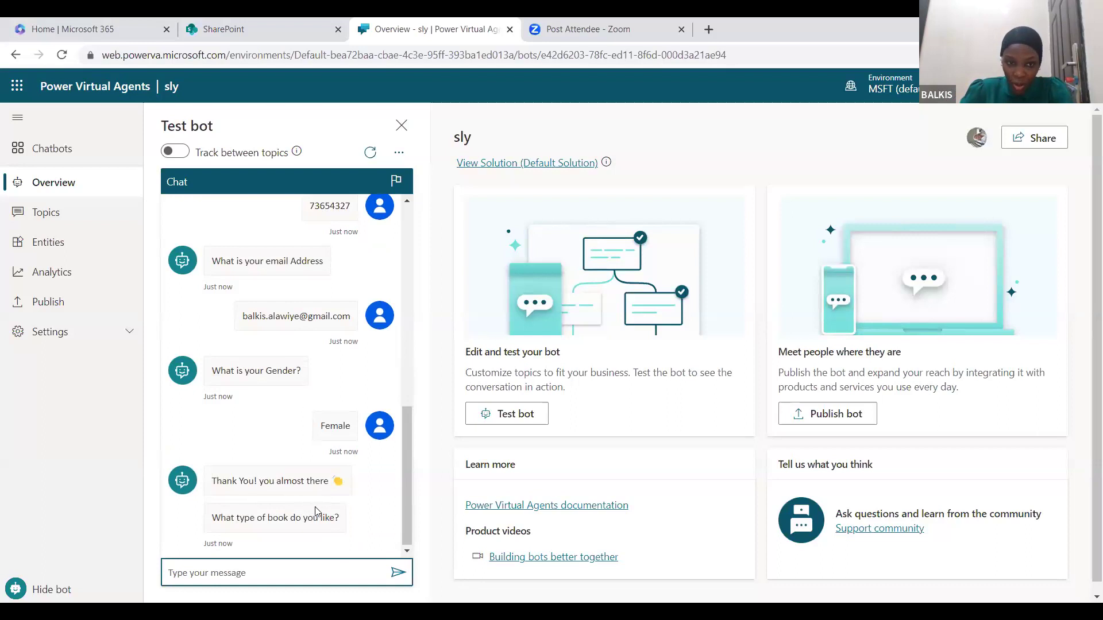
# Reply 'romance' as the preferred book type and accept the #1000 monthly membership cost
pyautogui.click(296, 571)
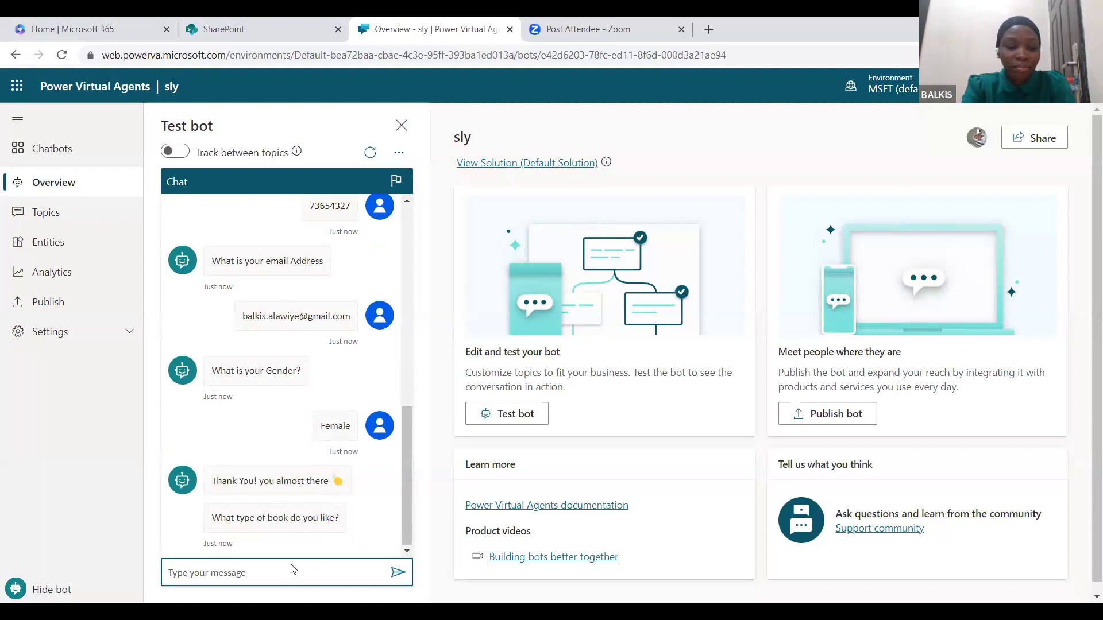
pyautogui.write('romance')
pyautogui.press('Return')
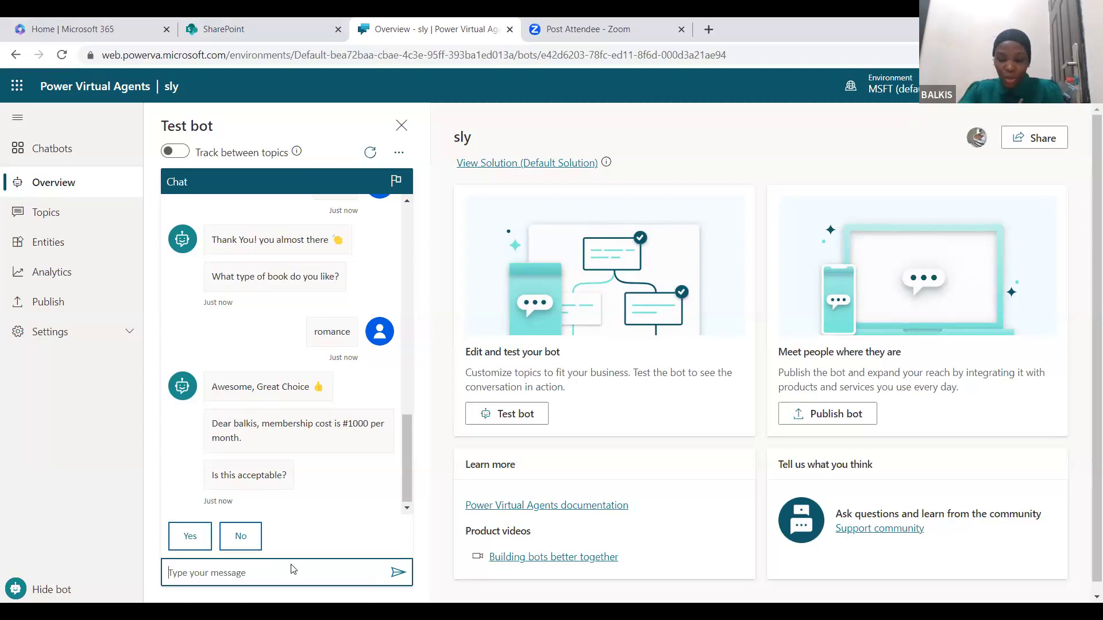
pyautogui.click(188, 536)
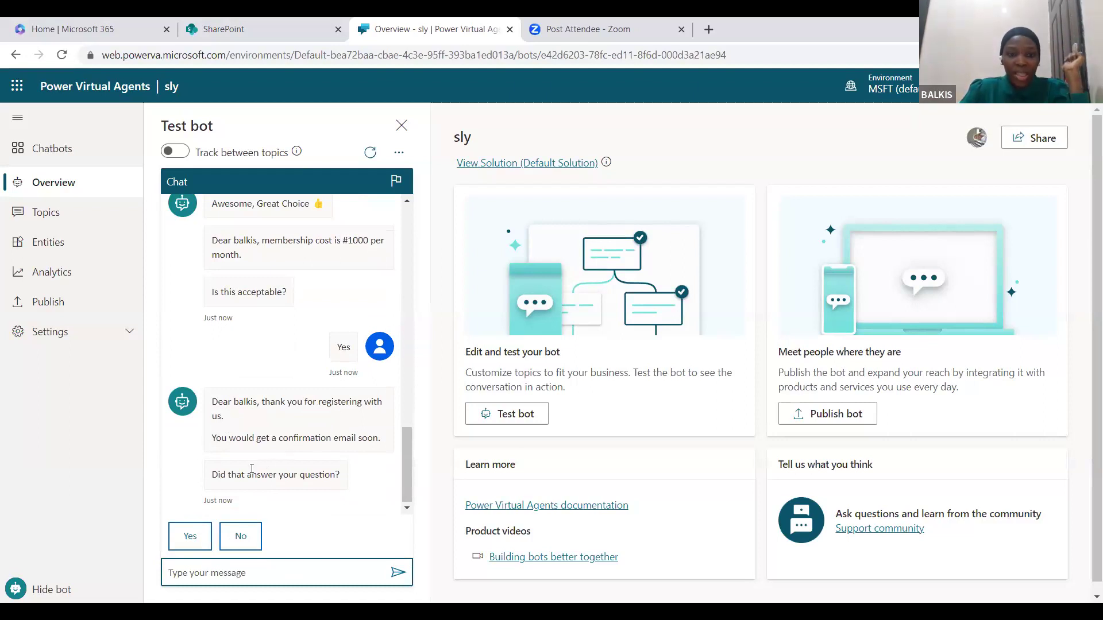
# Answer Yes to the question being resolved, give five stars, and decline further help
pyautogui.click(192, 536)
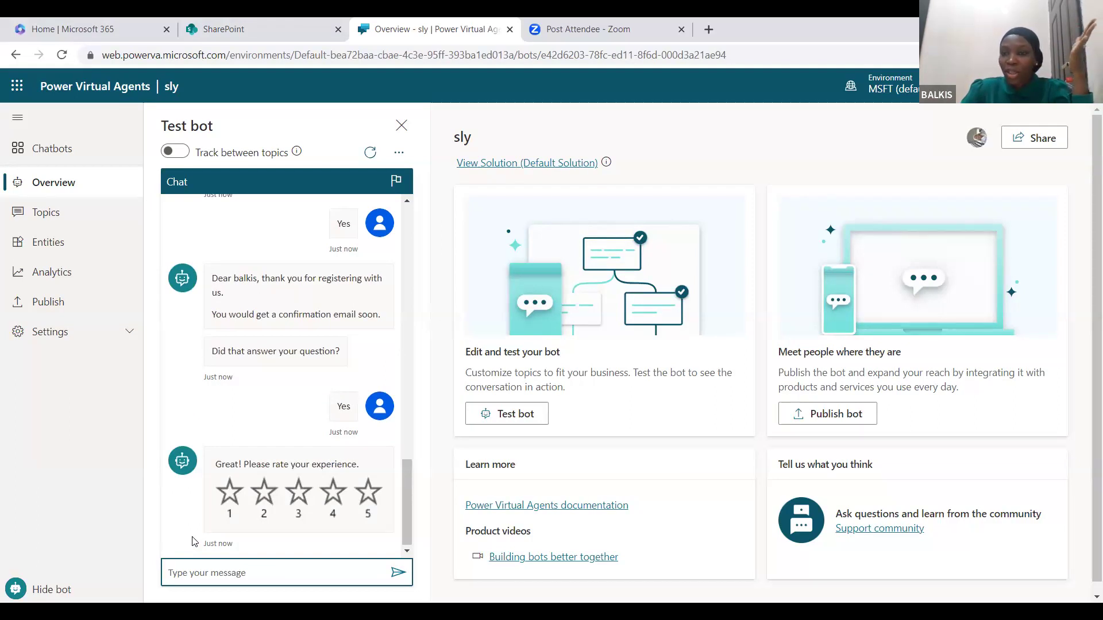
pyautogui.click(367, 493)
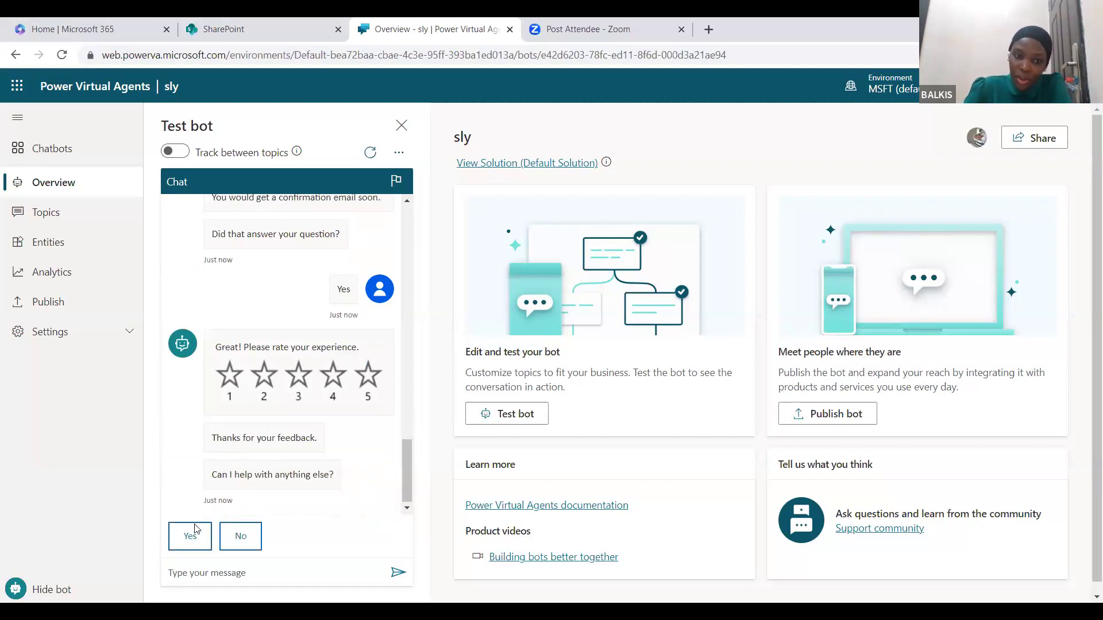
pyautogui.click(240, 537)
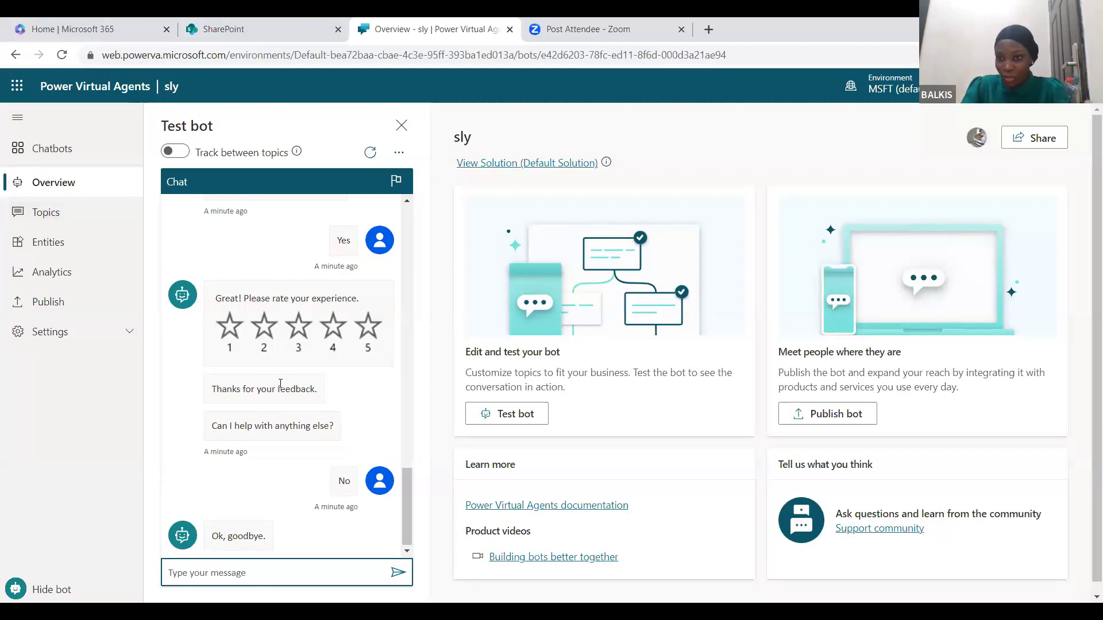
# Check the sly bot's Publish page (published 5/28/2023), then switch to the SharePoint tab
pyautogui.click(55, 304)
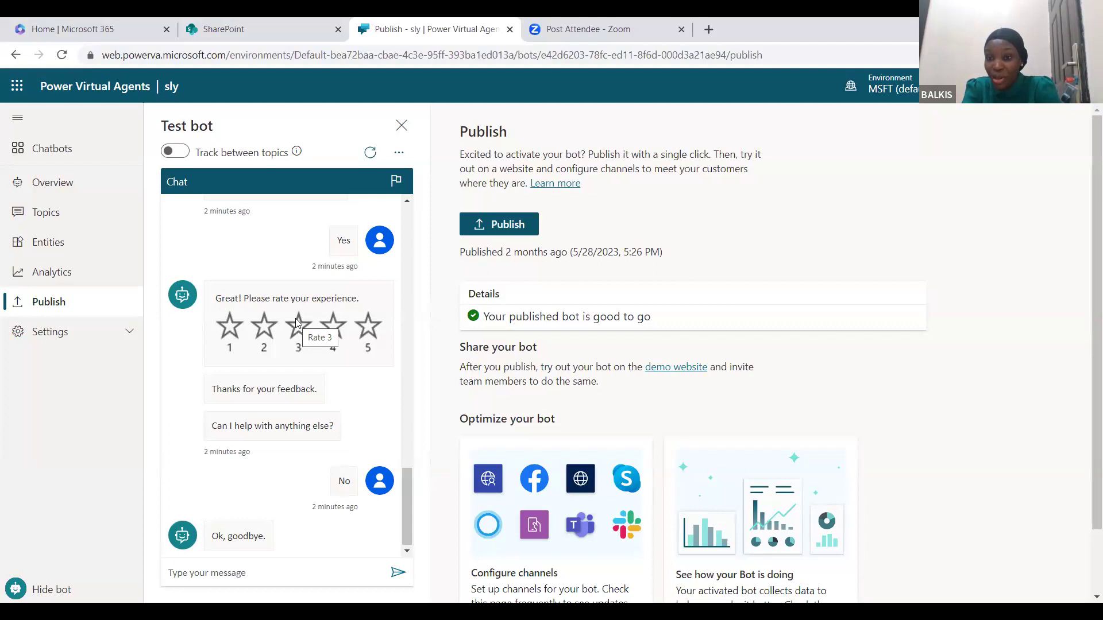
pyautogui.click(204, 34)
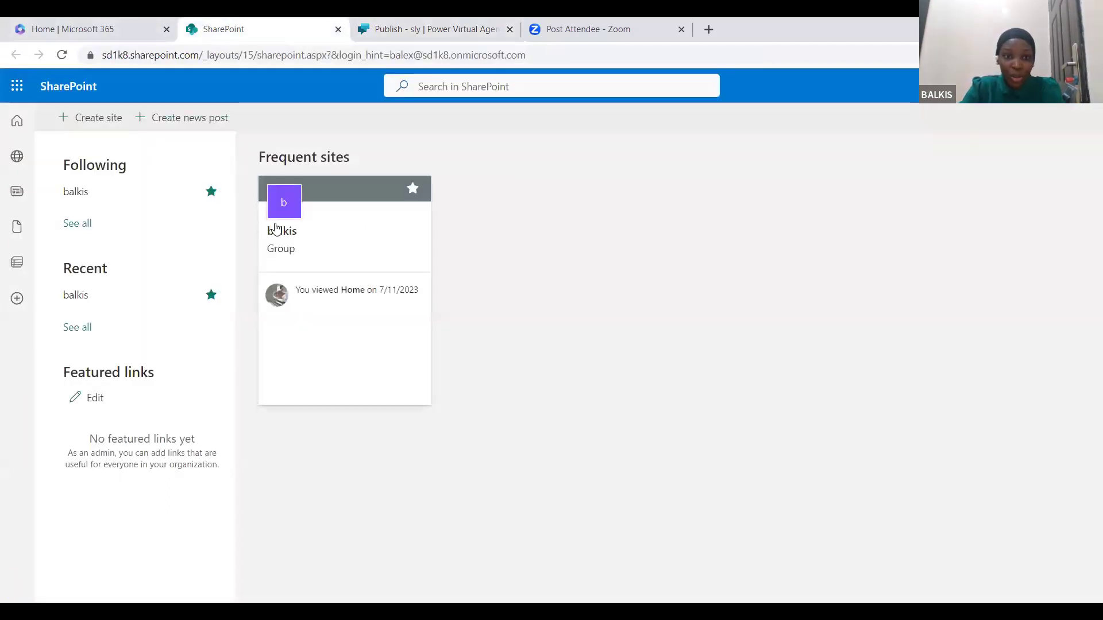
# Open the frequent group site and its 10Alytics Bookshop Membership list
pyautogui.click(279, 232)
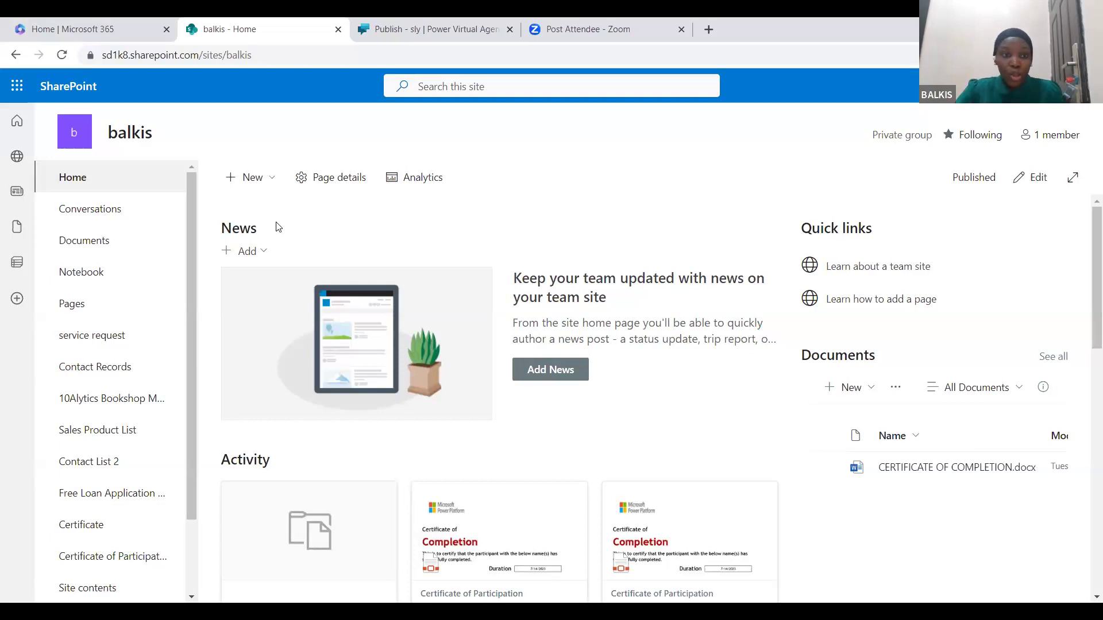
pyautogui.click(98, 402)
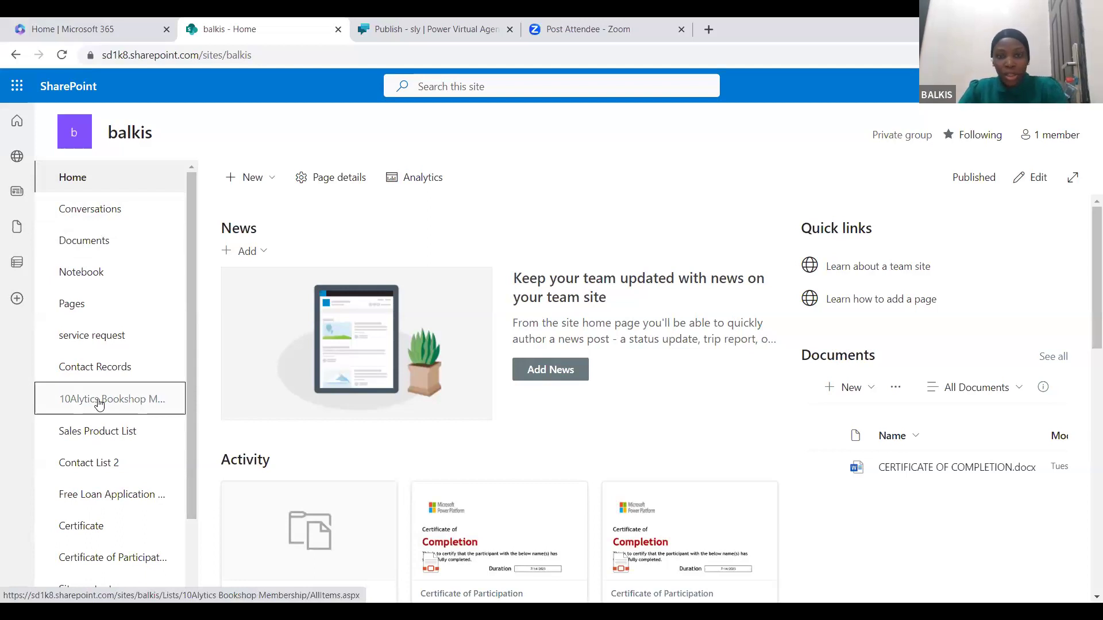
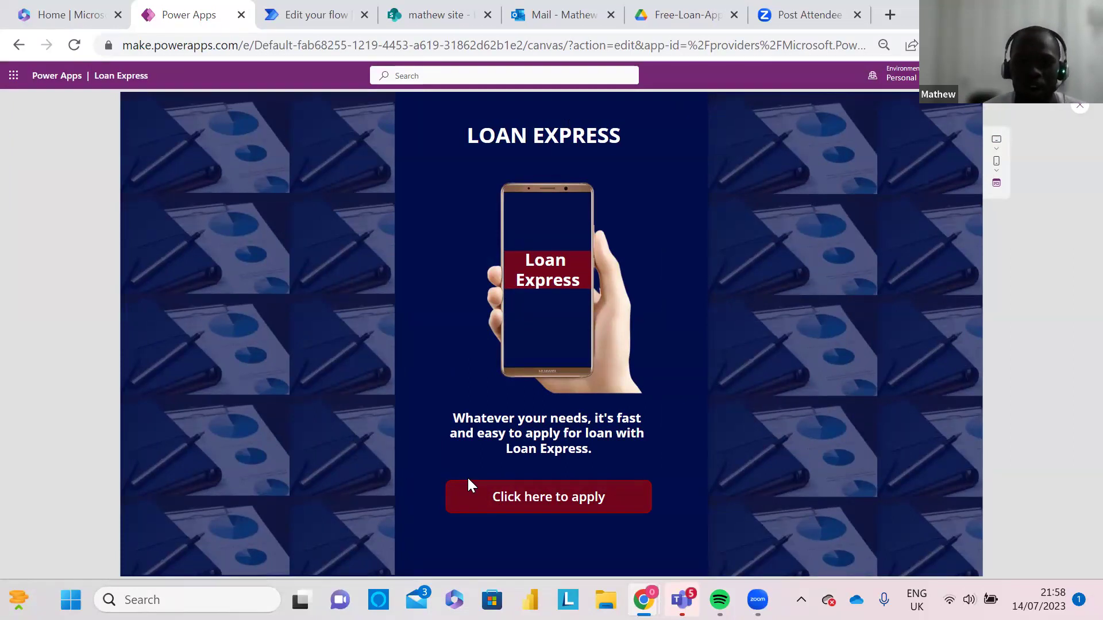
# Start an application from the Loan Express welcome screen and choose to submit a loan request
pyautogui.click(570, 501)
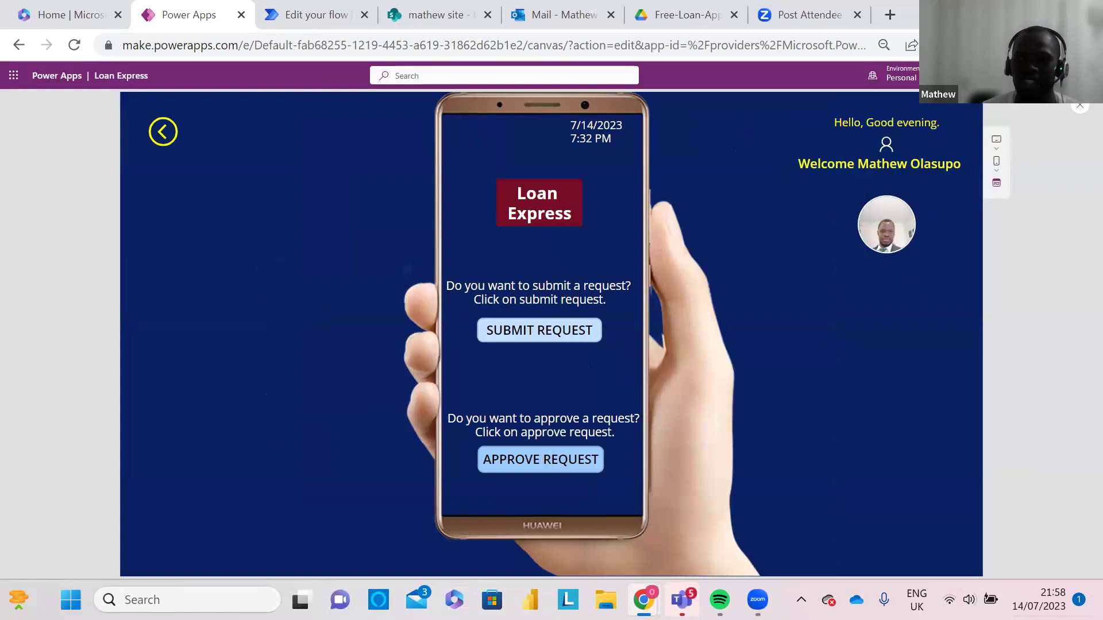
pyautogui.moveTo(1038, 600)
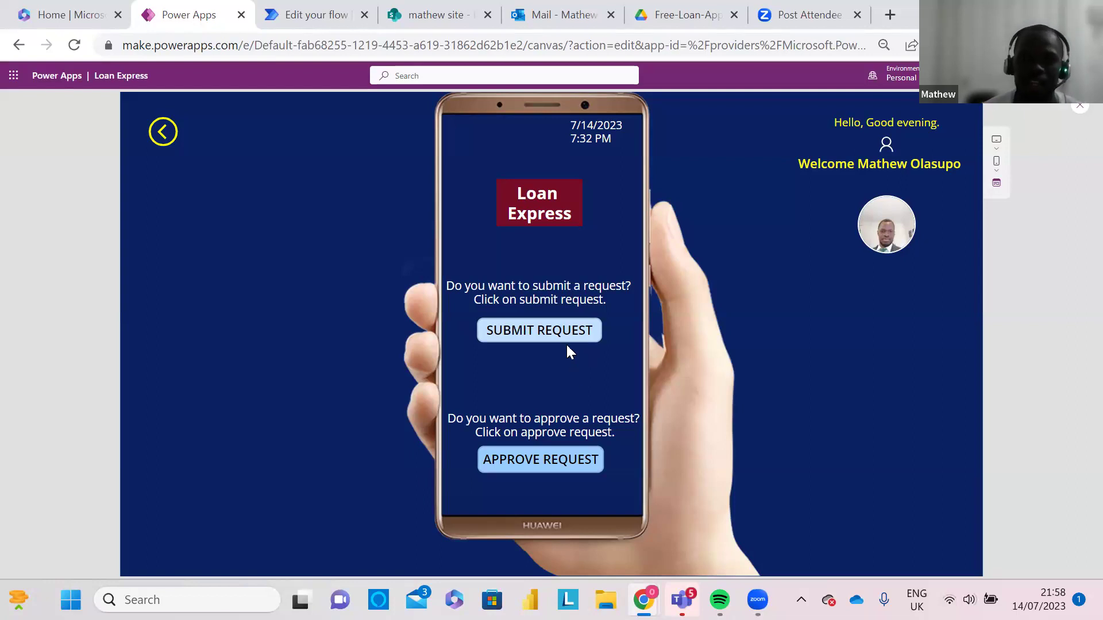
pyautogui.click(563, 330)
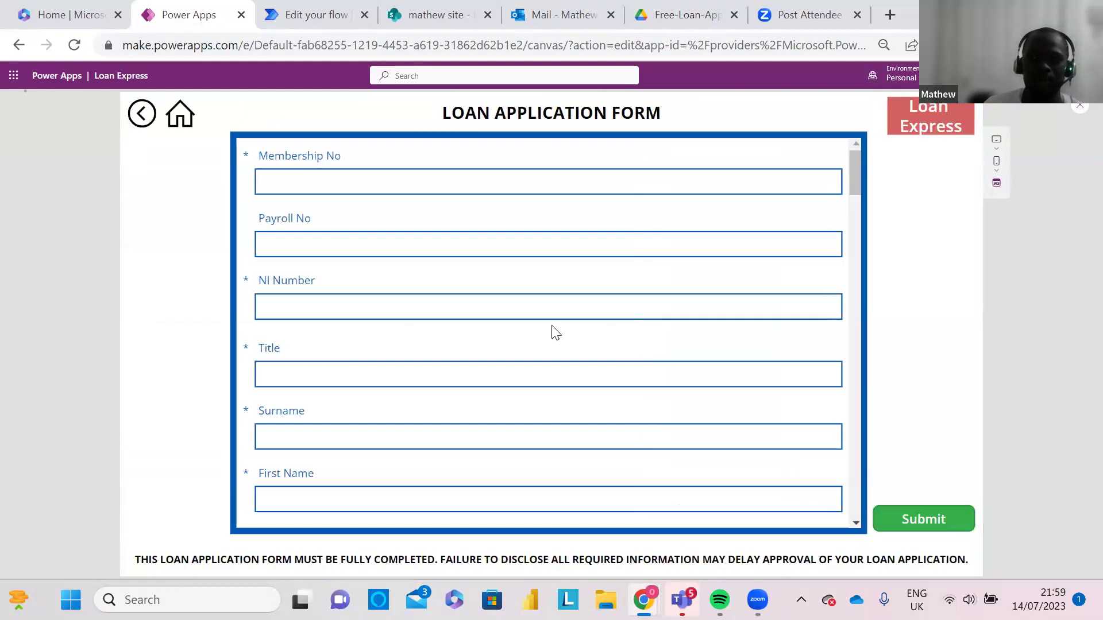
# Enter Membership No 123, Payroll No 123 and NI Number 3454464
pyautogui.click(683, 186)
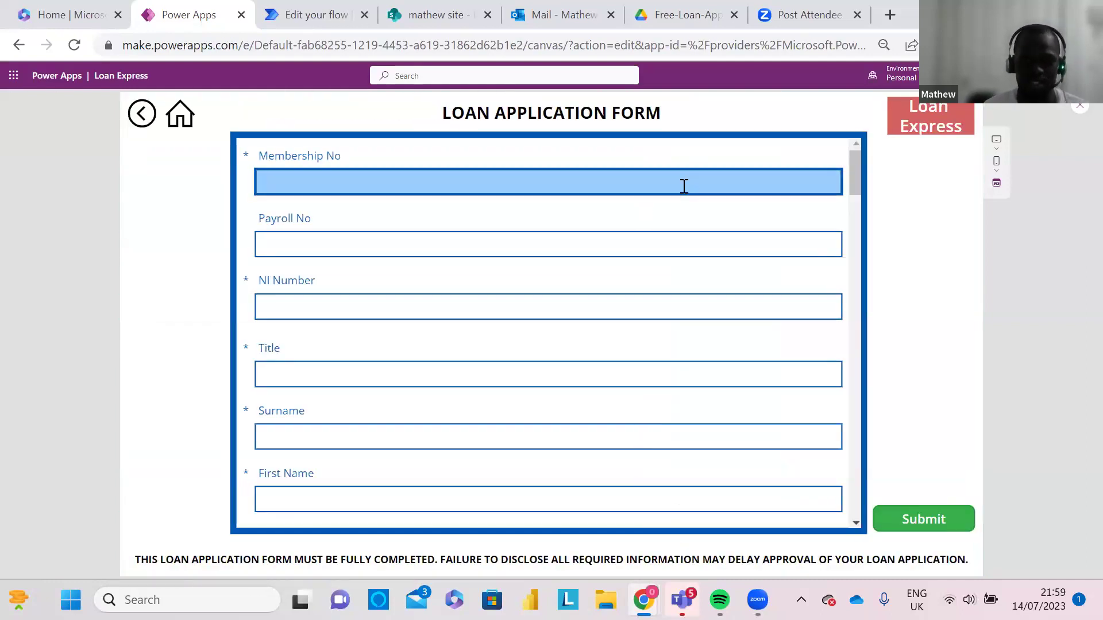
pyautogui.write('123')
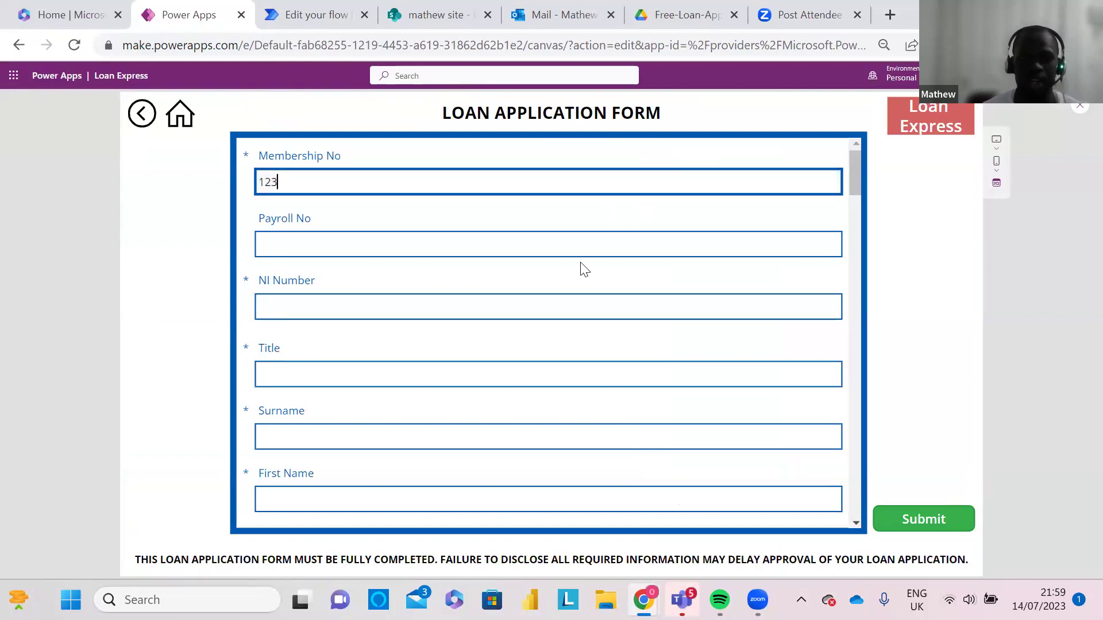
pyautogui.click(529, 247)
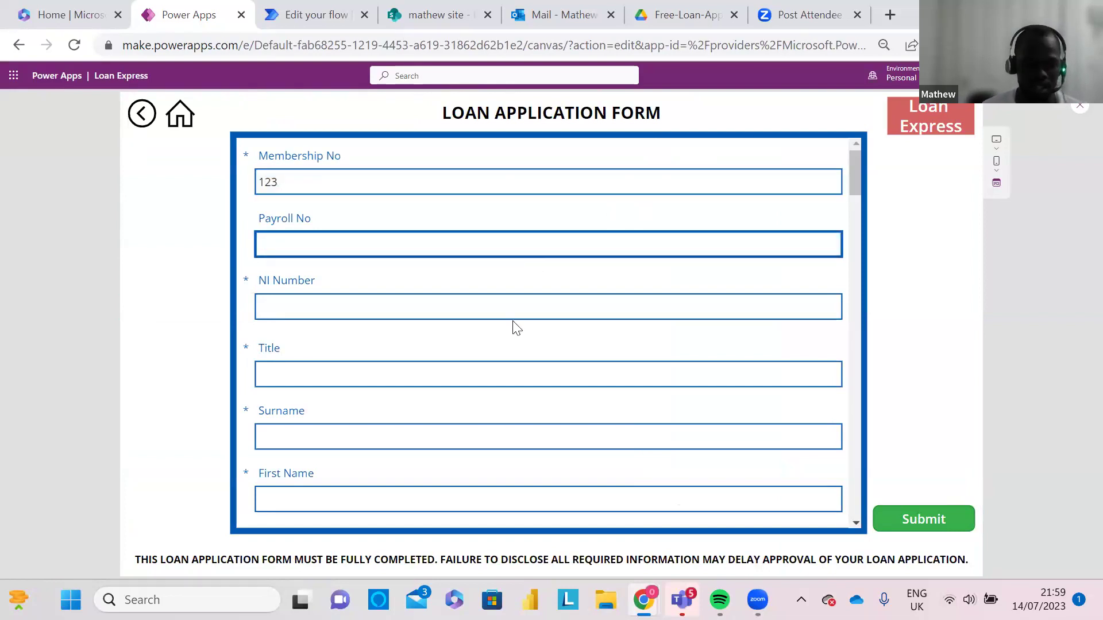
pyautogui.write('123')
pyautogui.click(509, 303)
pyautogui.write('3454464')
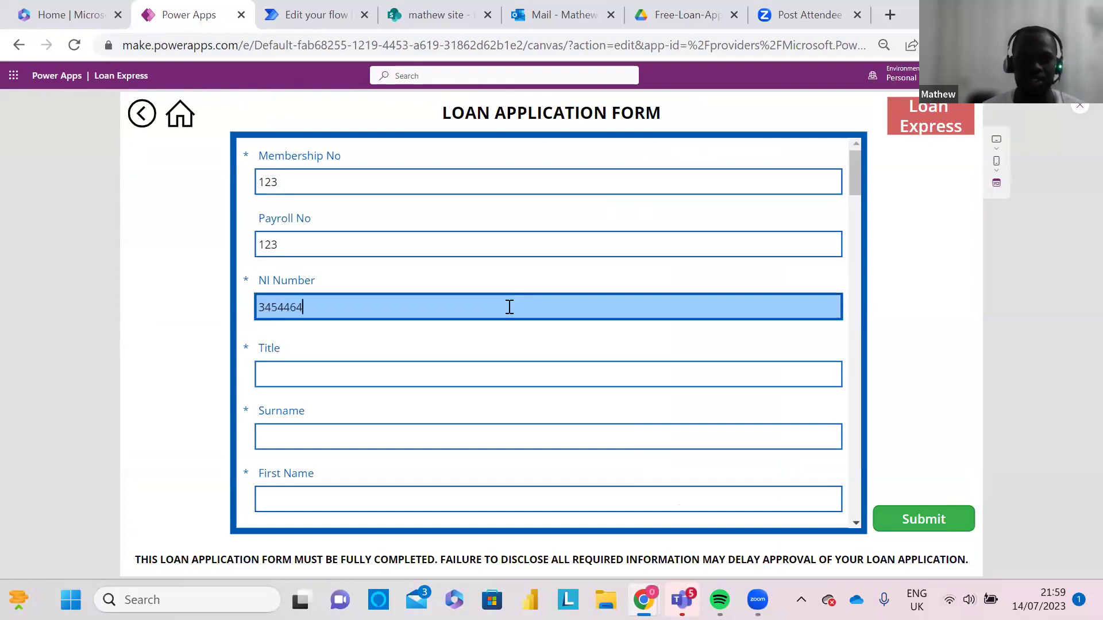
# Set Title to Mr, enter a surname, and submit the partly filled form
pyautogui.click(499, 375)
pyautogui.write('mrs')
pyautogui.press('BackSpace')
pyautogui.press('BackSpace')
pyautogui.press('BackSpace')
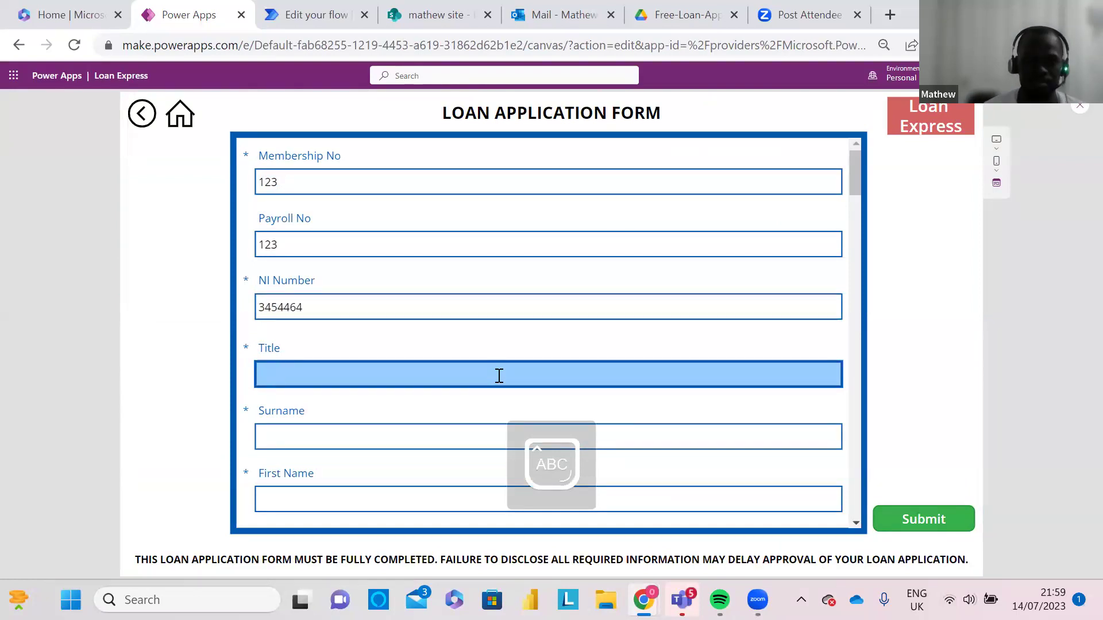
pyautogui.write('Mr')
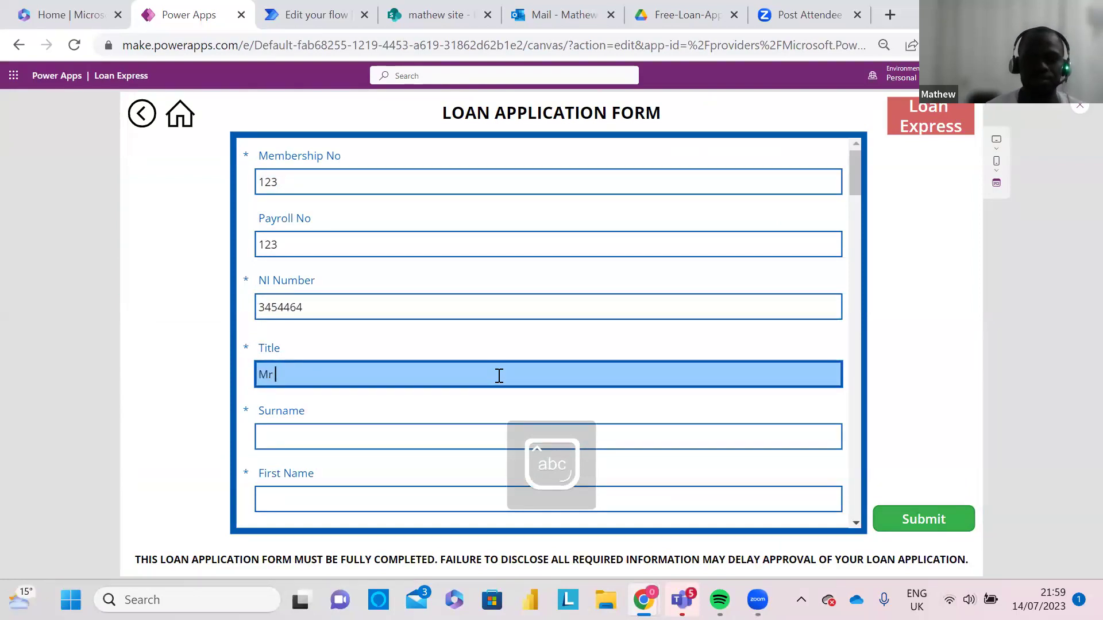
pyautogui.scroll(-3, 720, 396)
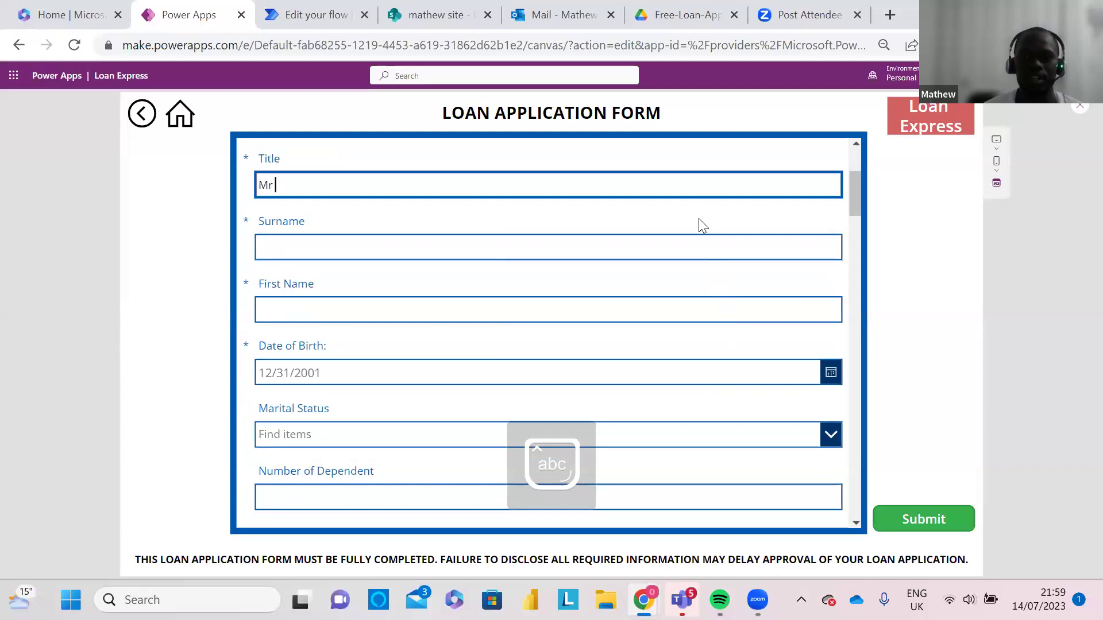
pyautogui.click(699, 244)
pyautogui.write('sdgsgh')
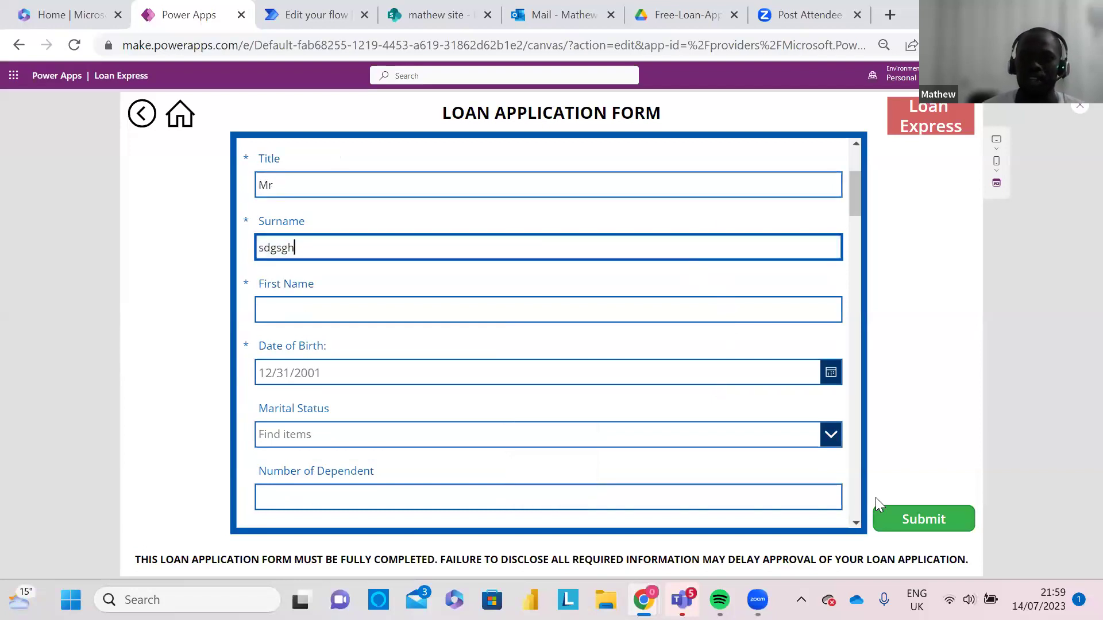
pyautogui.click(879, 507)
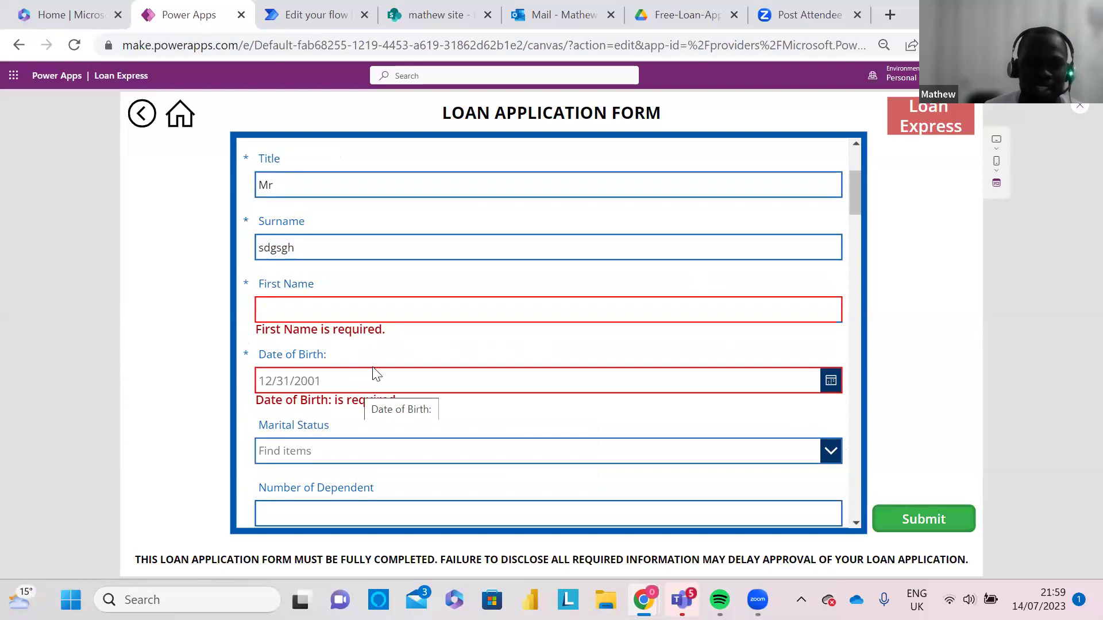
# Replace the stray digits in First Name with the applicant's first name
pyautogui.click(381, 311)
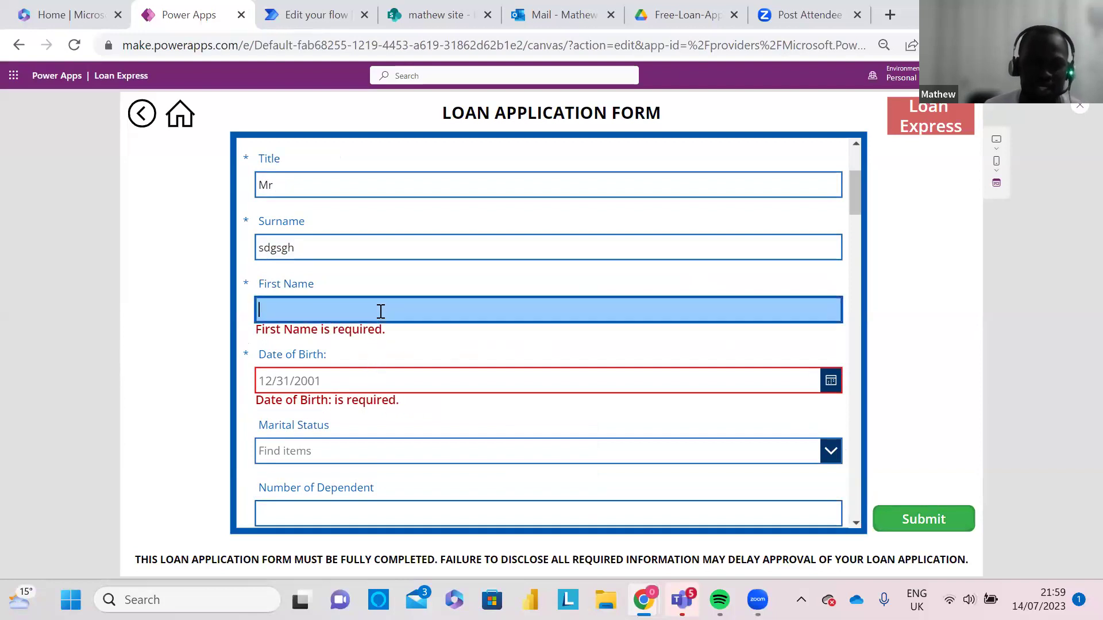
pyautogui.write('346346345445')
pyautogui.press('BackSpace')
pyautogui.press('BackSpace')
pyautogui.press('BackSpace')
pyautogui.press('BackSpace')
pyautogui.press('BackSpace')
pyautogui.press('BackSpace')
pyautogui.press('BackSpace')
pyautogui.press('BackSpace')
pyautogui.press('BackSpace')
pyautogui.press('BackSpace')
pyautogui.press('BackSpace')
pyautogui.press('BackSpace')
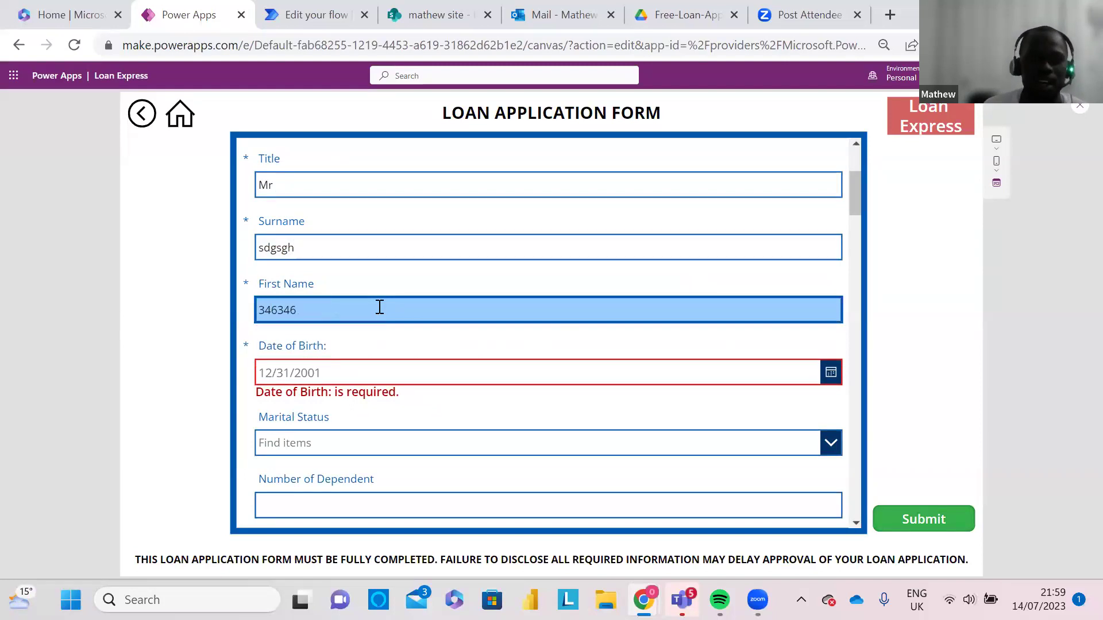
pyautogui.press('capslock')
pyautogui.write('Michael')
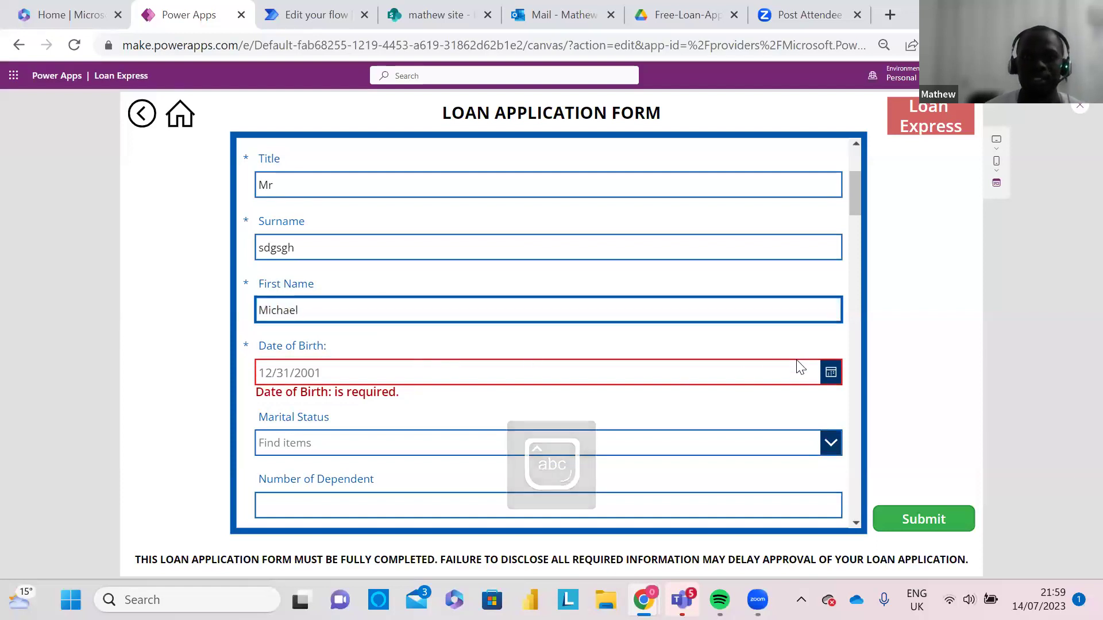
# Set Date of Birth to 1 June 1990 and close the calendar
pyautogui.click(831, 375)
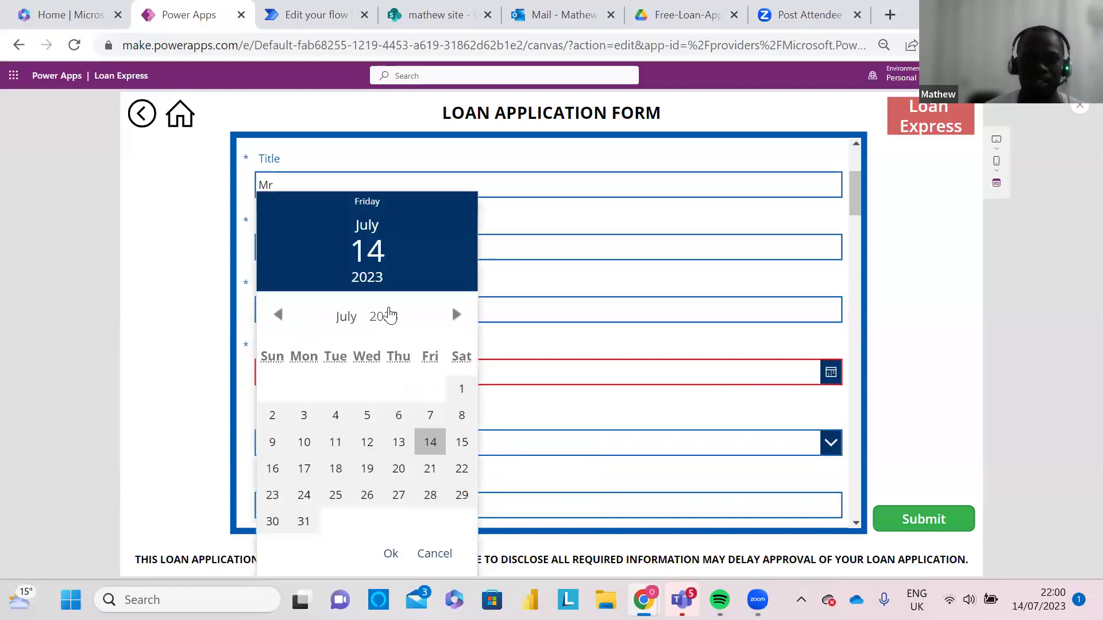
pyautogui.click(384, 317)
pyautogui.scroll(5, 381, 389)
pyautogui.click(382, 365)
pyautogui.click(278, 341)
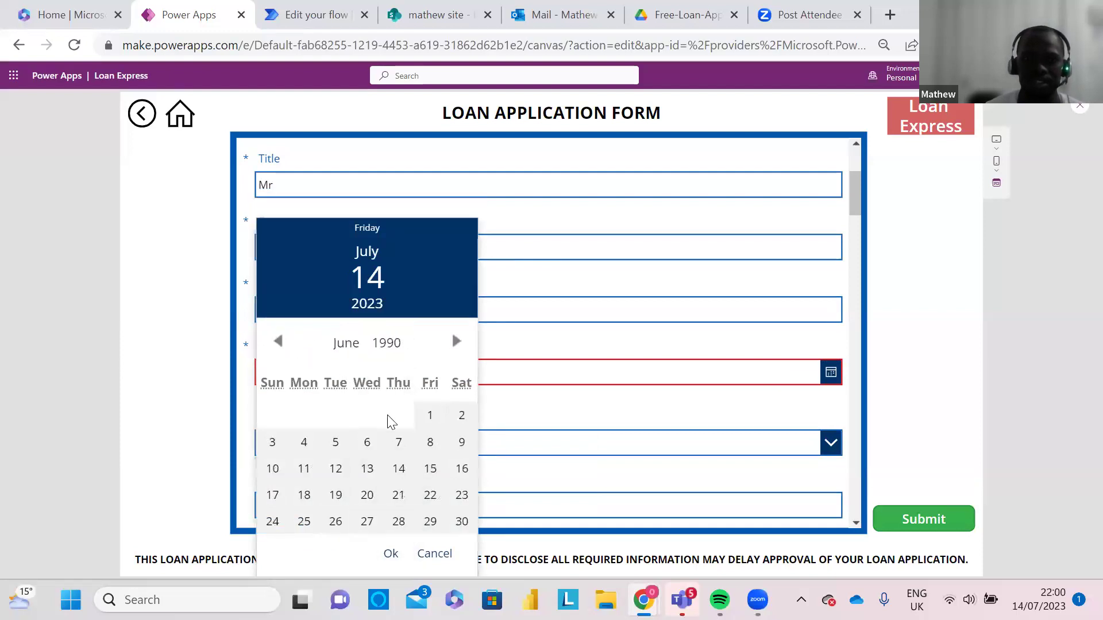
pyautogui.click(428, 415)
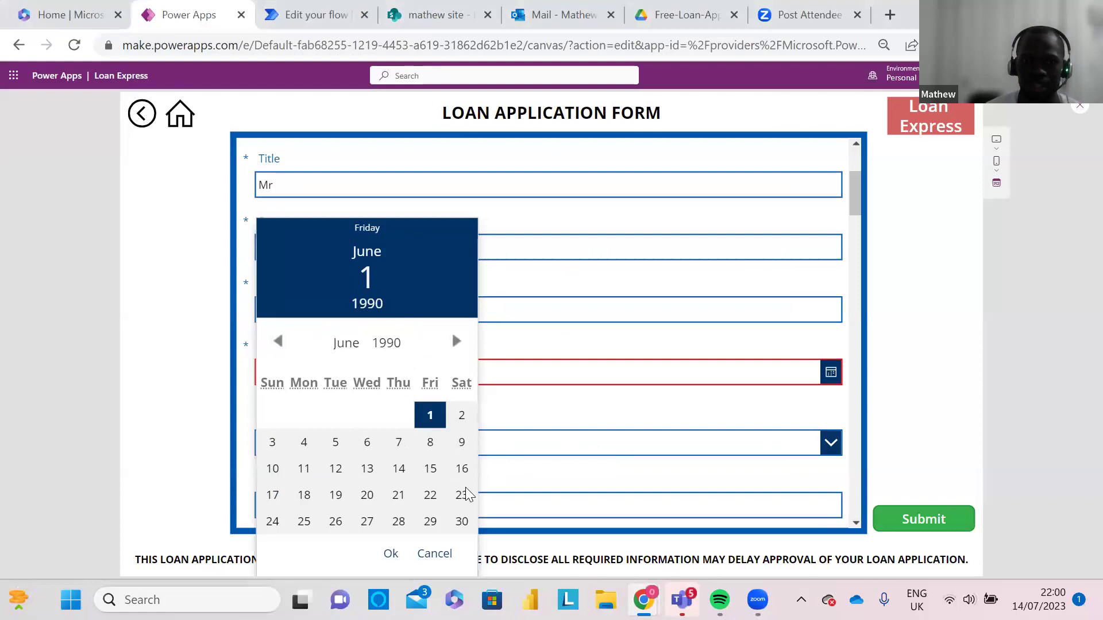
pyautogui.press('Escape')
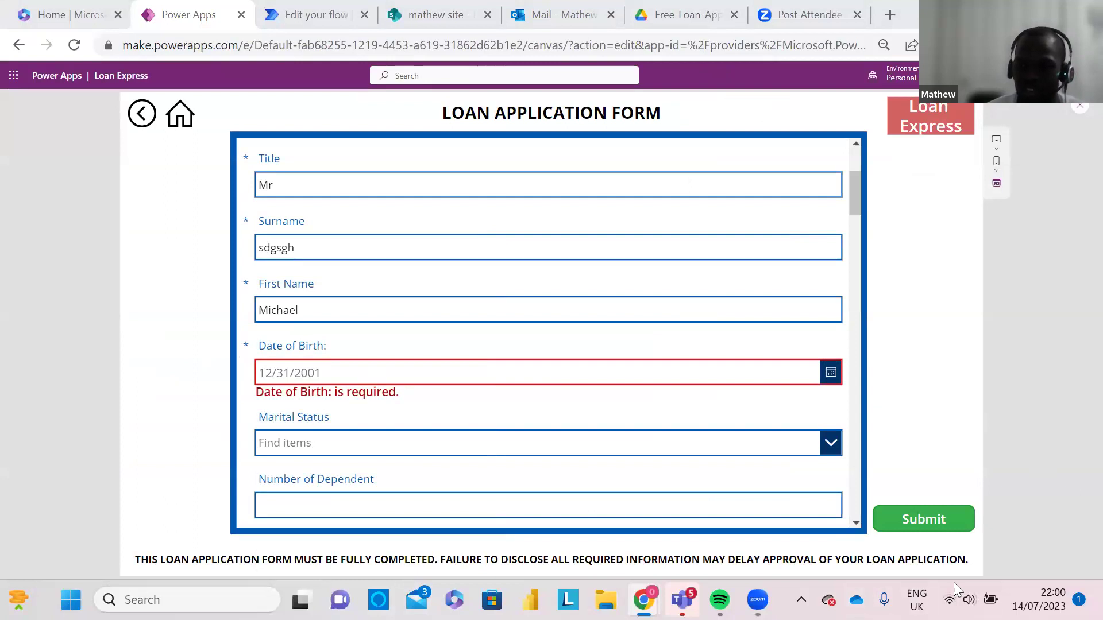
# Restore the browser from full screen and resize its window
pyautogui.press('Escape')
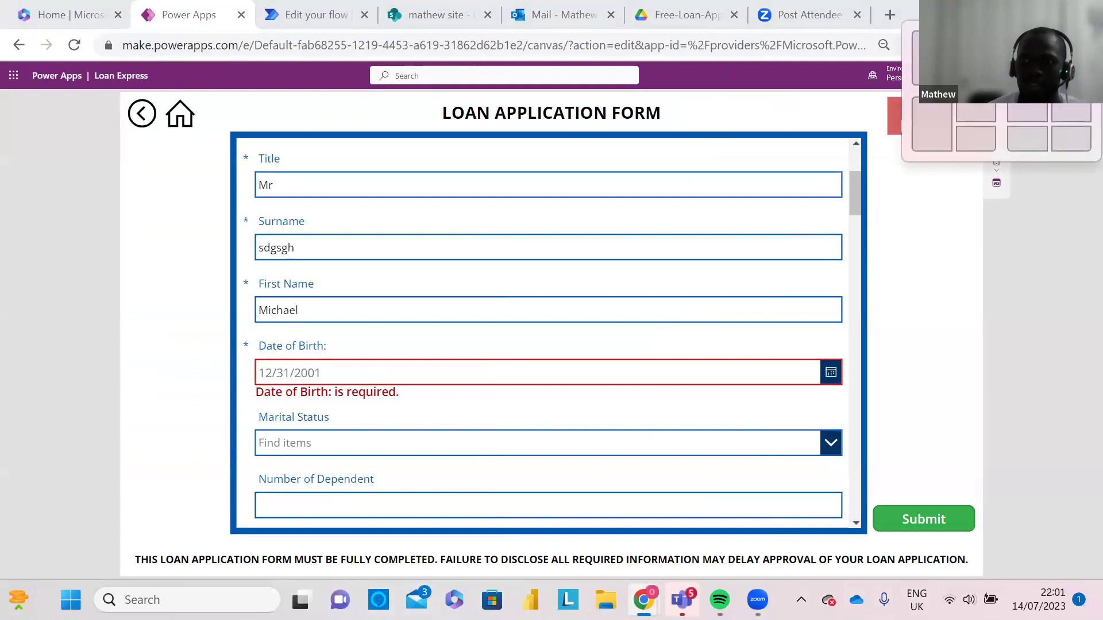
pyautogui.click(1050, 9)
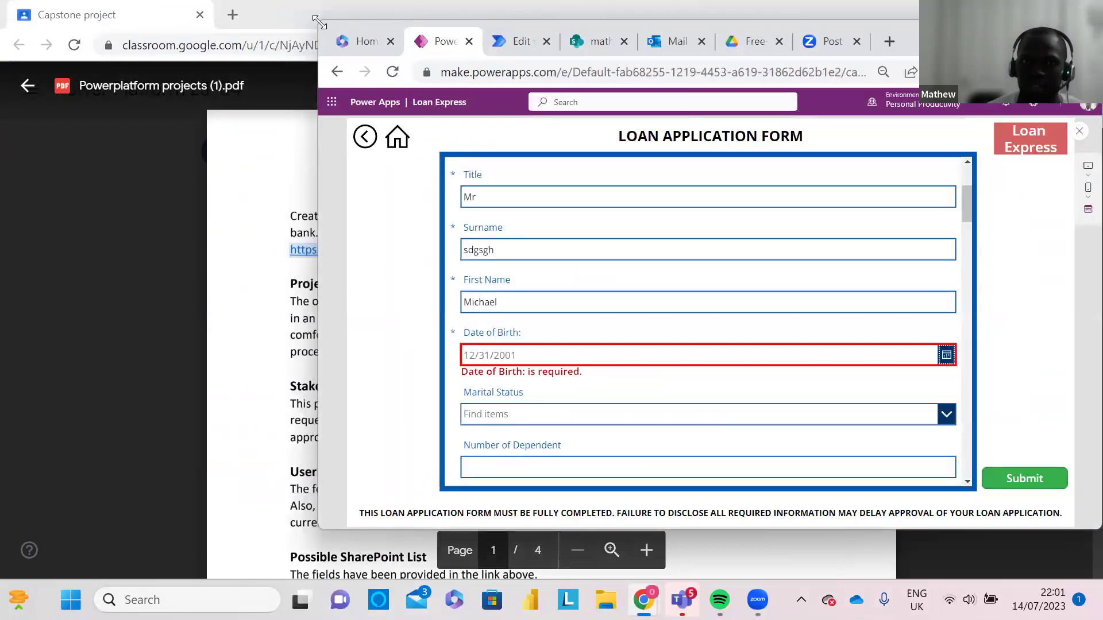
pyautogui.moveTo(319, 21); pyautogui.dragTo(205, 7)
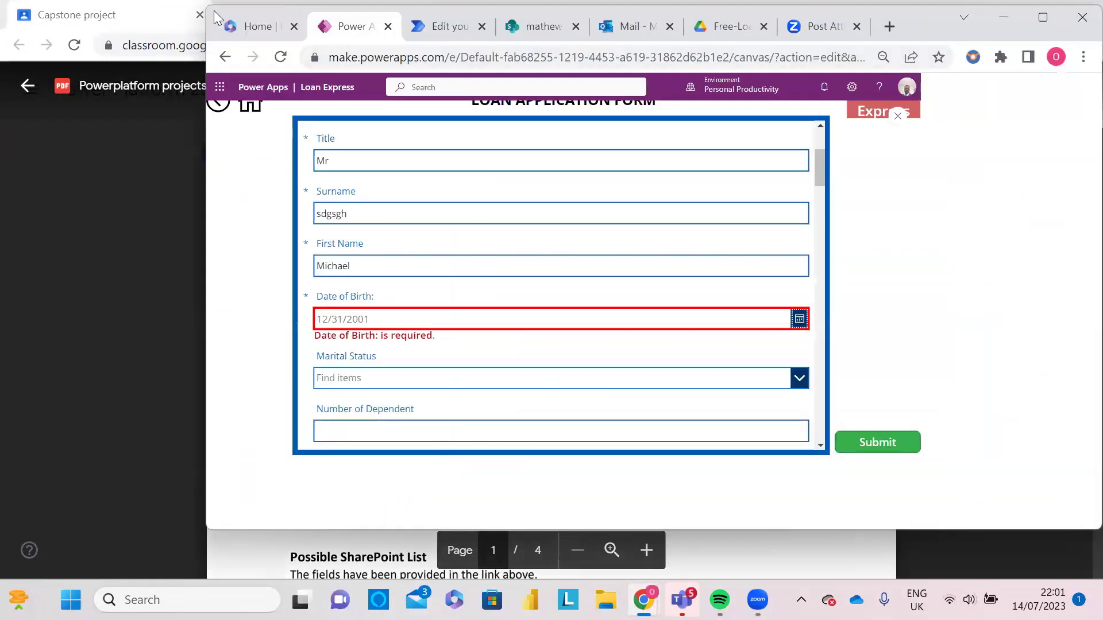
pyautogui.scroll(-2, 663, 333)
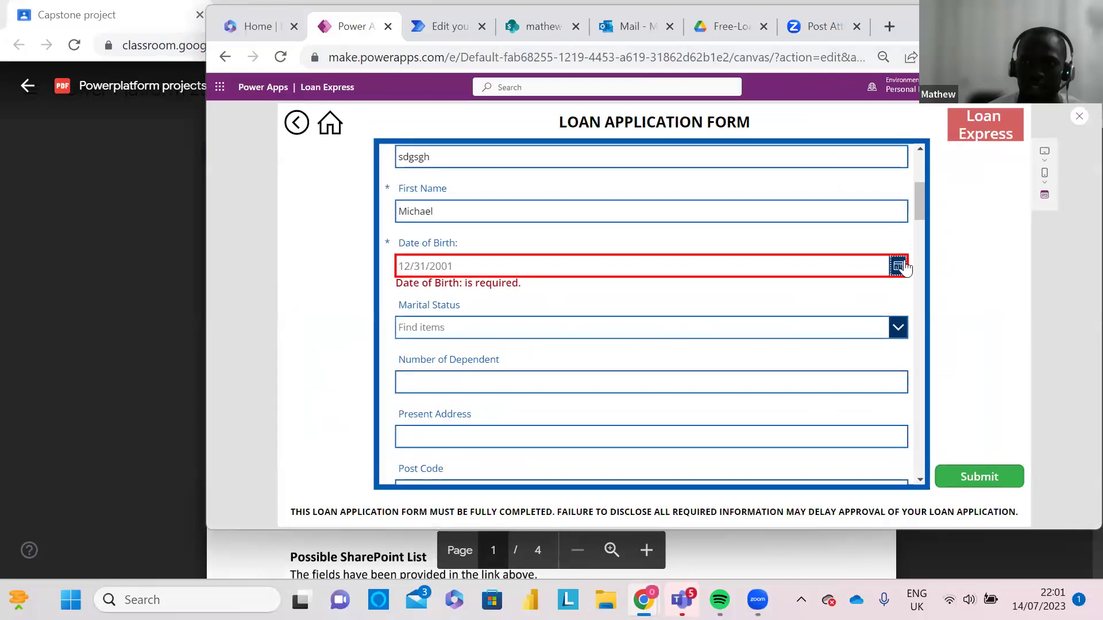
# Browse Date of Birth to June 2005 but cancel, then show the Marital Status options
pyautogui.click(884, 271)
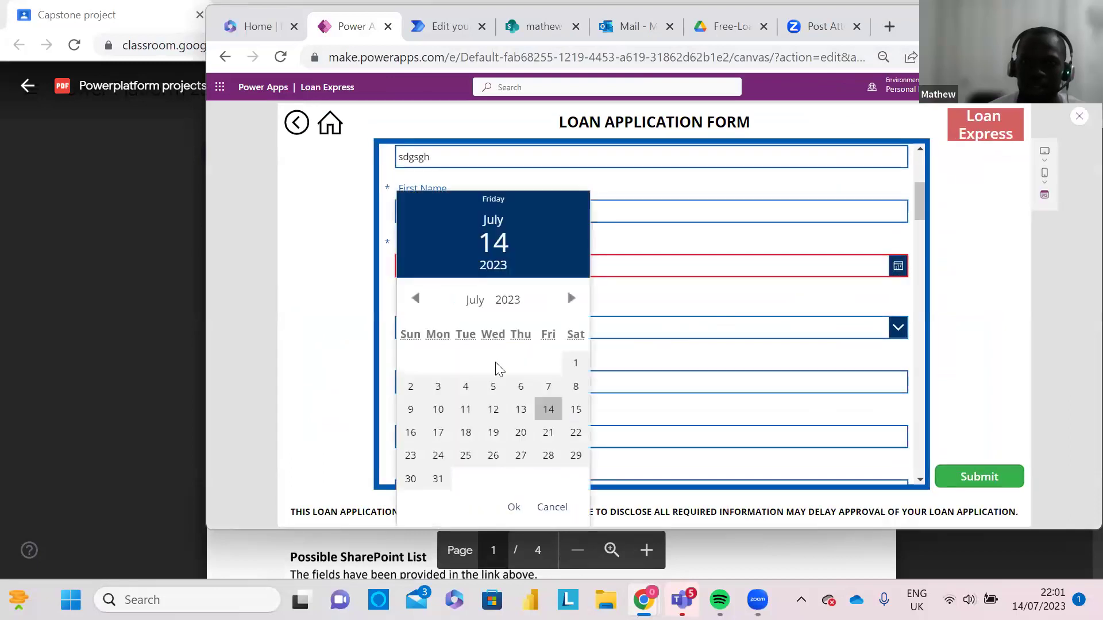
pyautogui.click(416, 299)
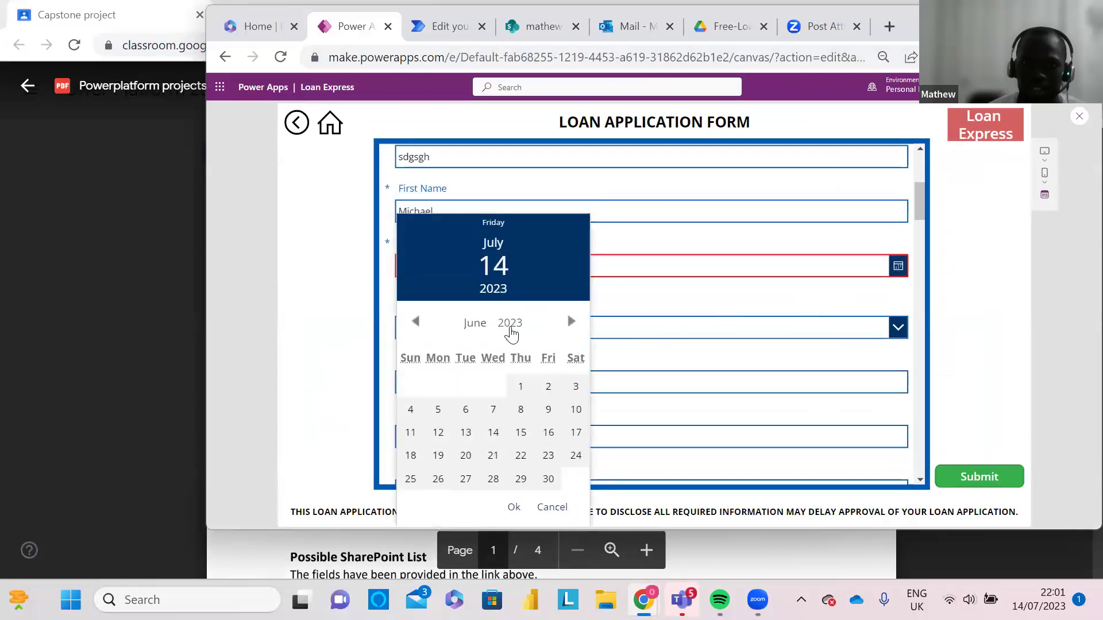
pyautogui.click(509, 323)
pyautogui.click(510, 358)
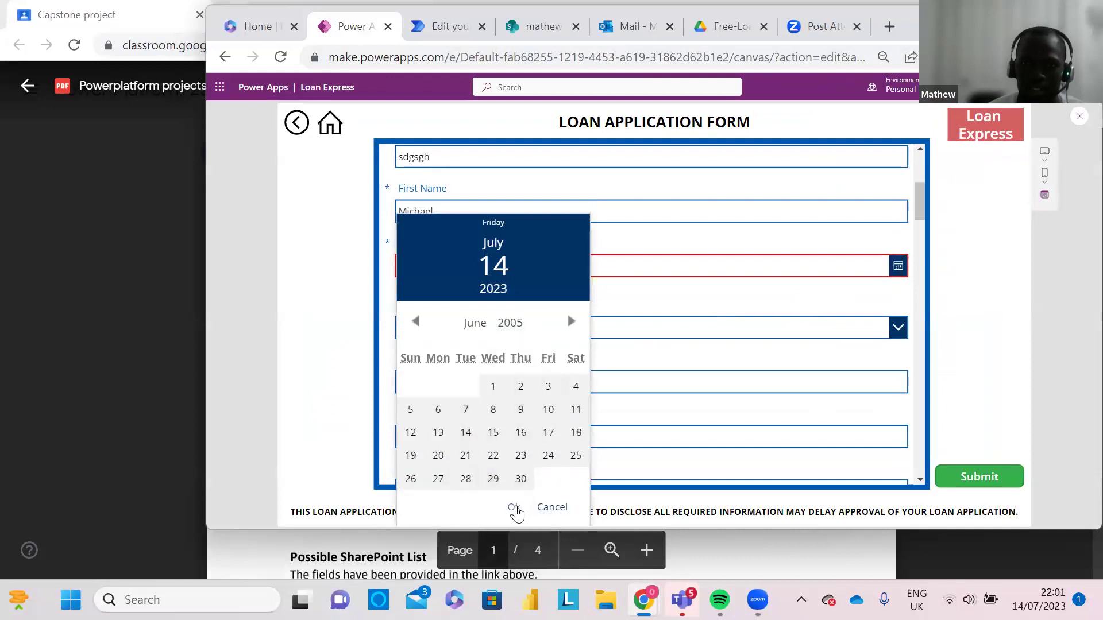
pyautogui.click(520, 510)
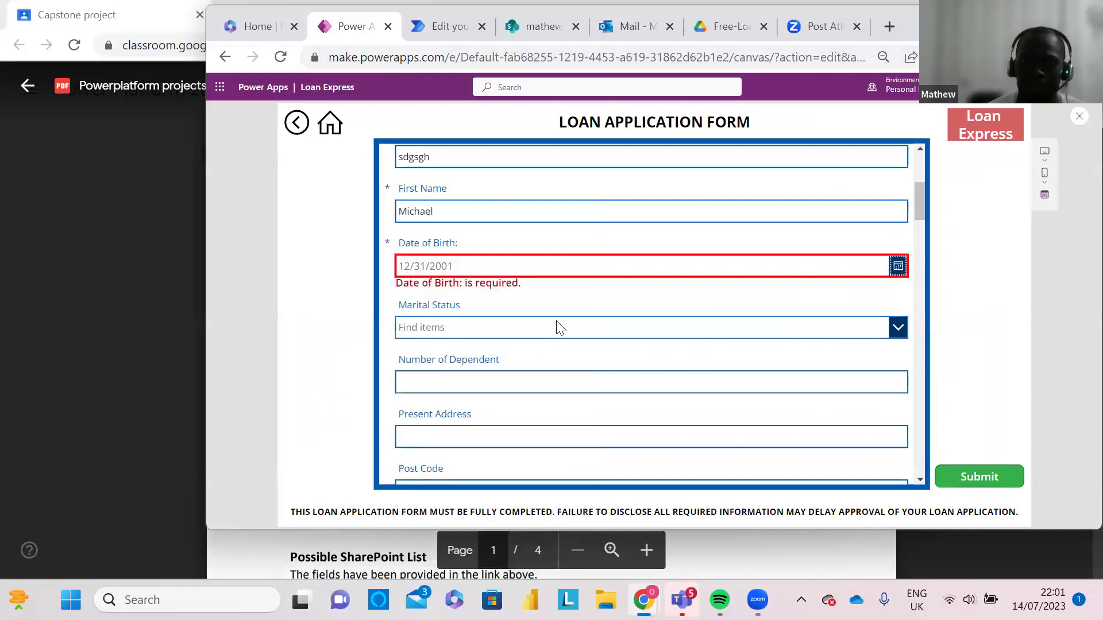
pyautogui.click(896, 329)
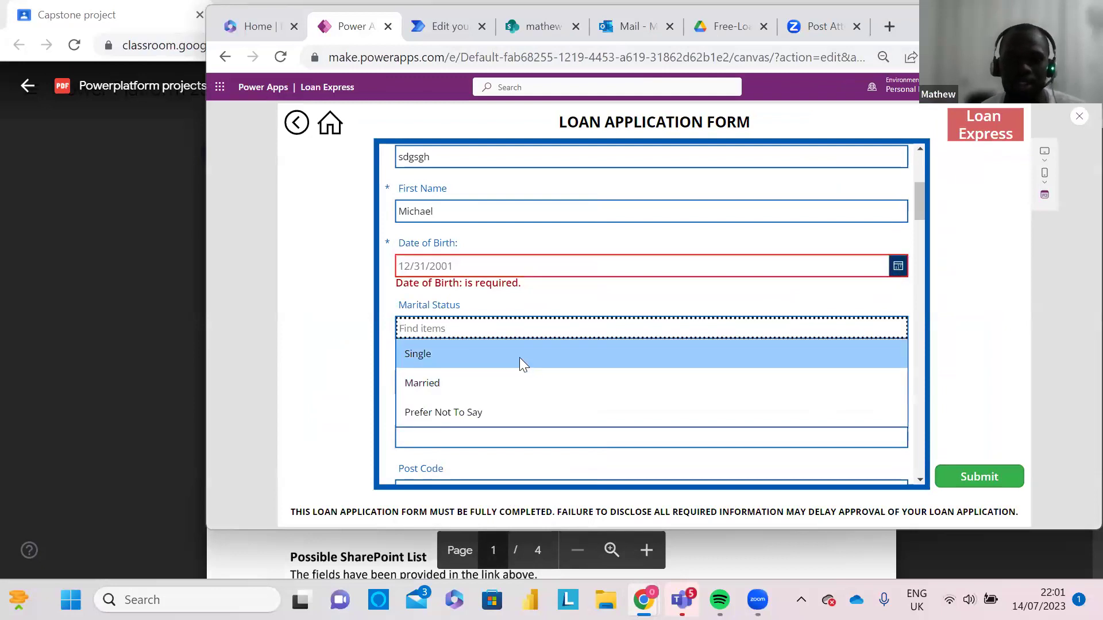
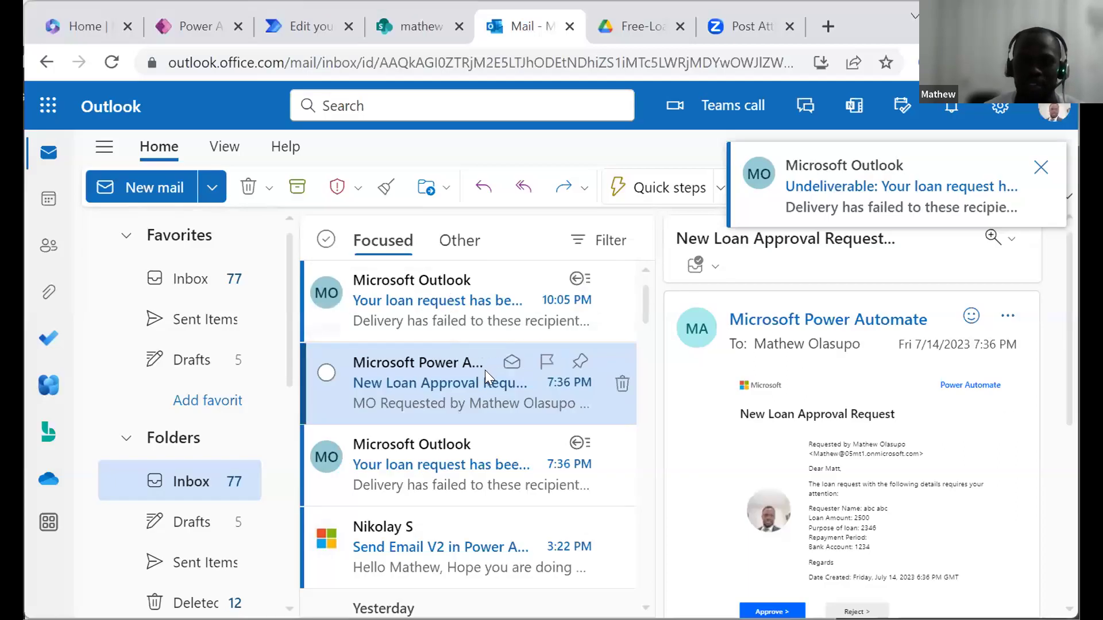
# Watch the Outlook inbox until a 10:05 PM 'New Loan Approval Request' email arrives, making 78 messages
pyautogui.scroll(-5, 516, 454)
pyautogui.scroll(5, 520, 455)
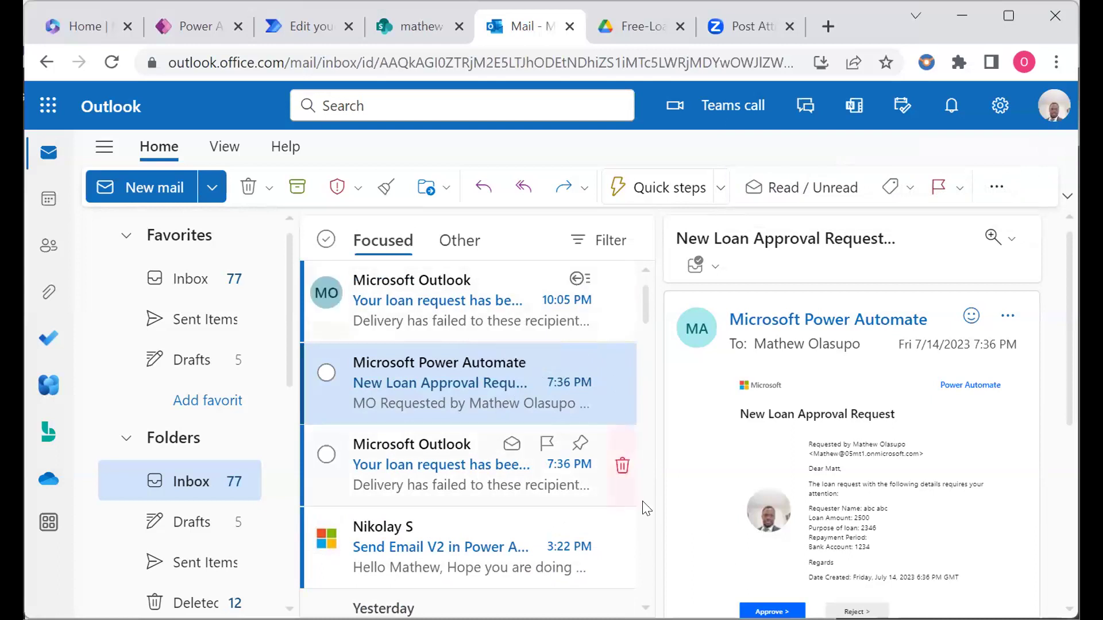
pyautogui.scroll(-3, 543, 396)
pyautogui.scroll(2, 381, 386)
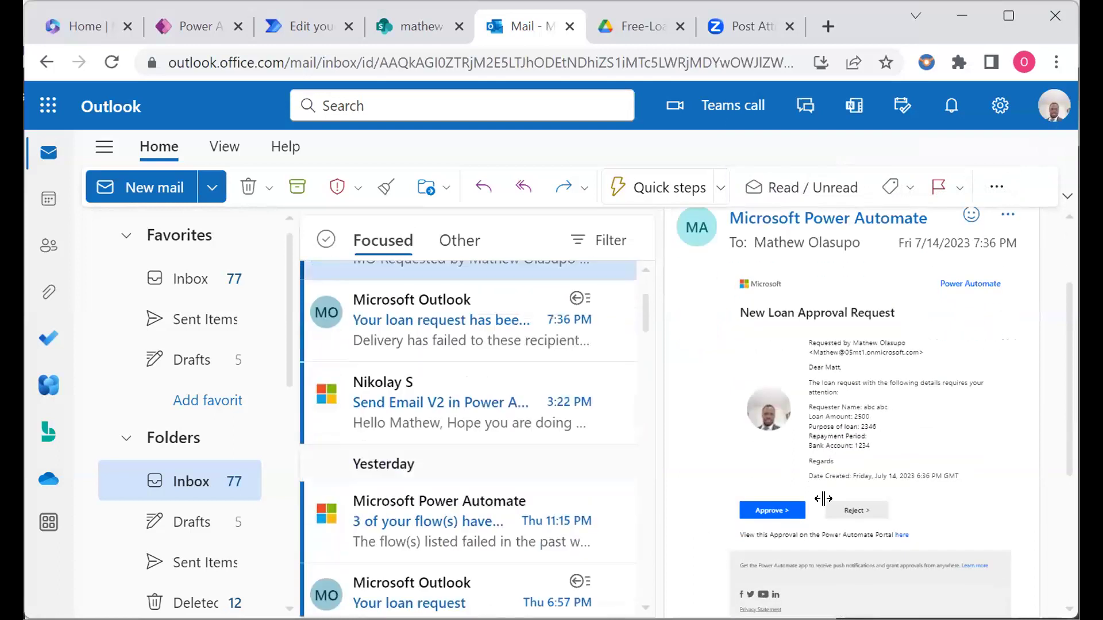
pyautogui.scroll(-3, 382, 386)
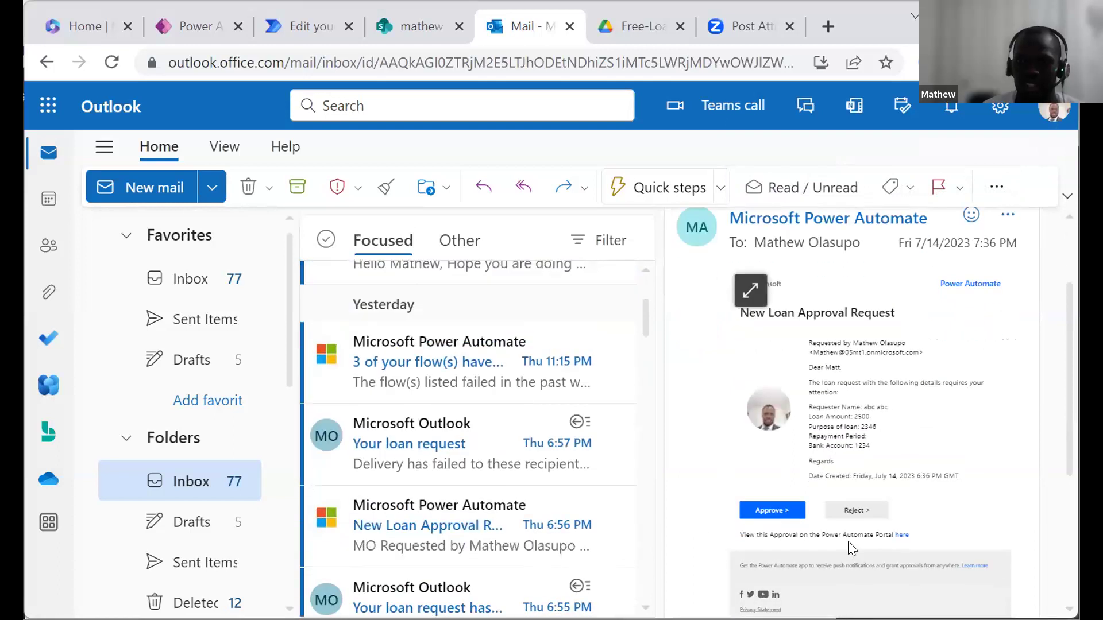
pyautogui.scroll(-2, 851, 549)
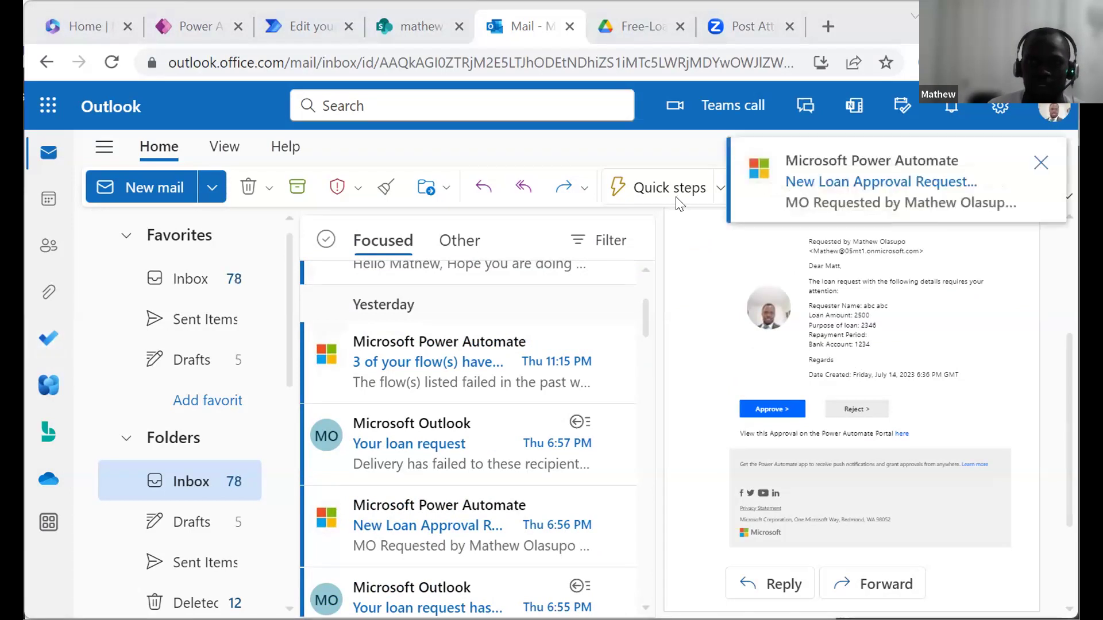
pyautogui.scroll(5, 440, 428)
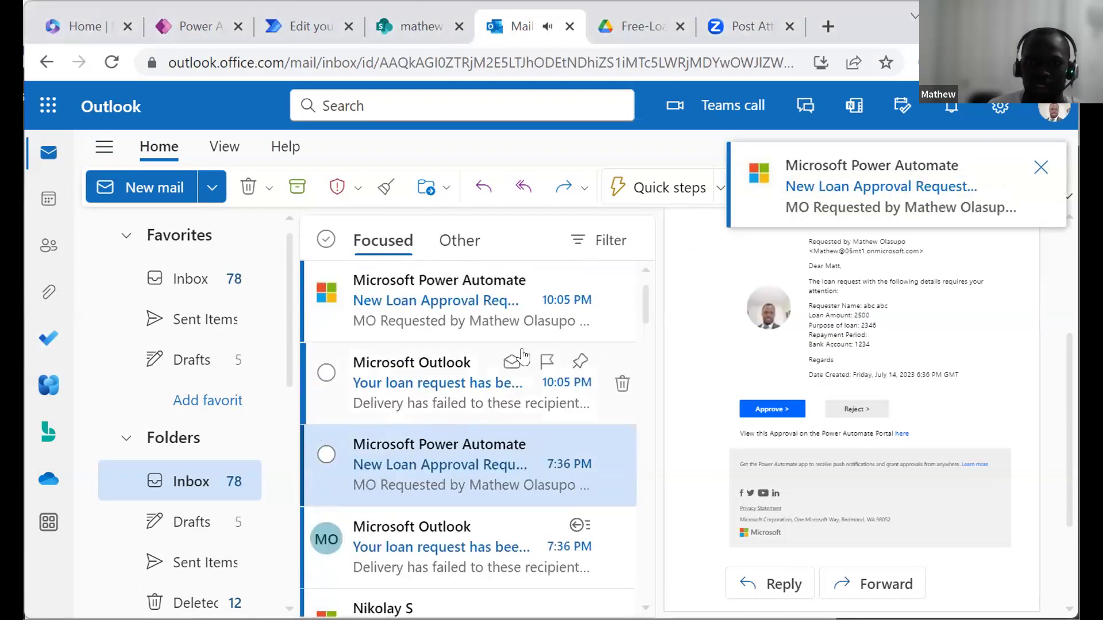
# Open the 10:05 PM request and review its 2500 amount, 'holiday to bahamas' purpose and Approve/Reject options
pyautogui.click(471, 299)
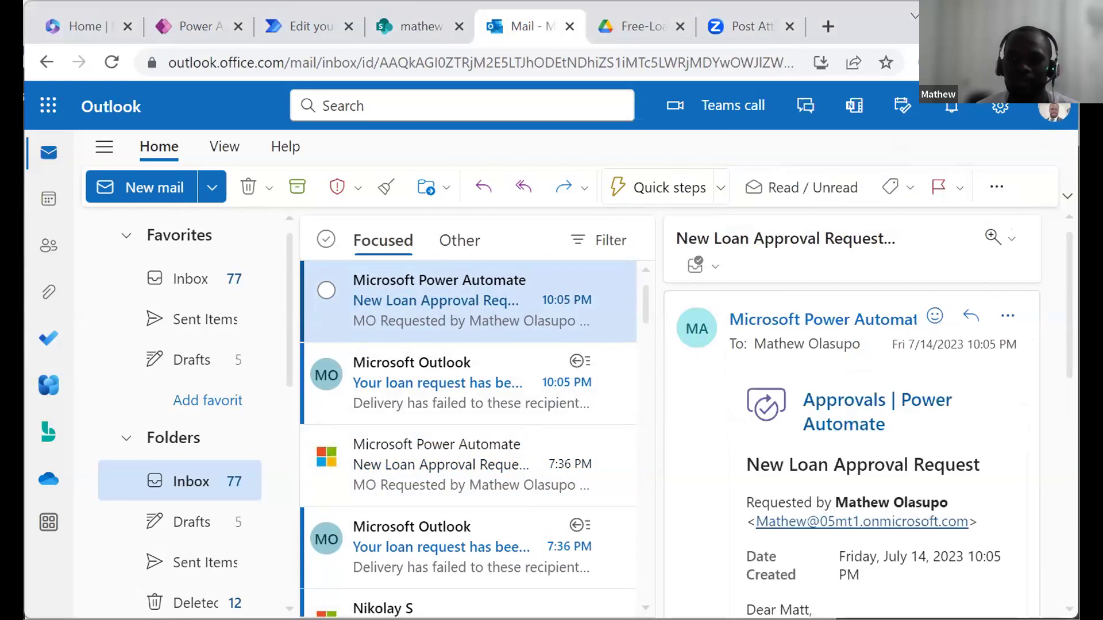
pyautogui.scroll(-5, 1043, 442)
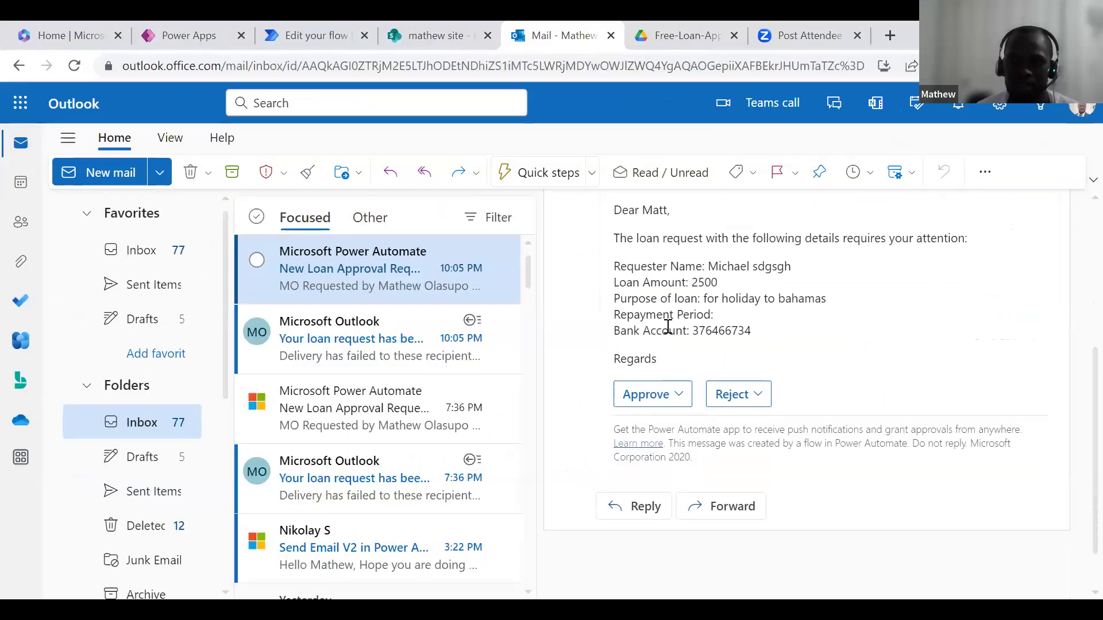
pyautogui.scroll(2, 668, 327)
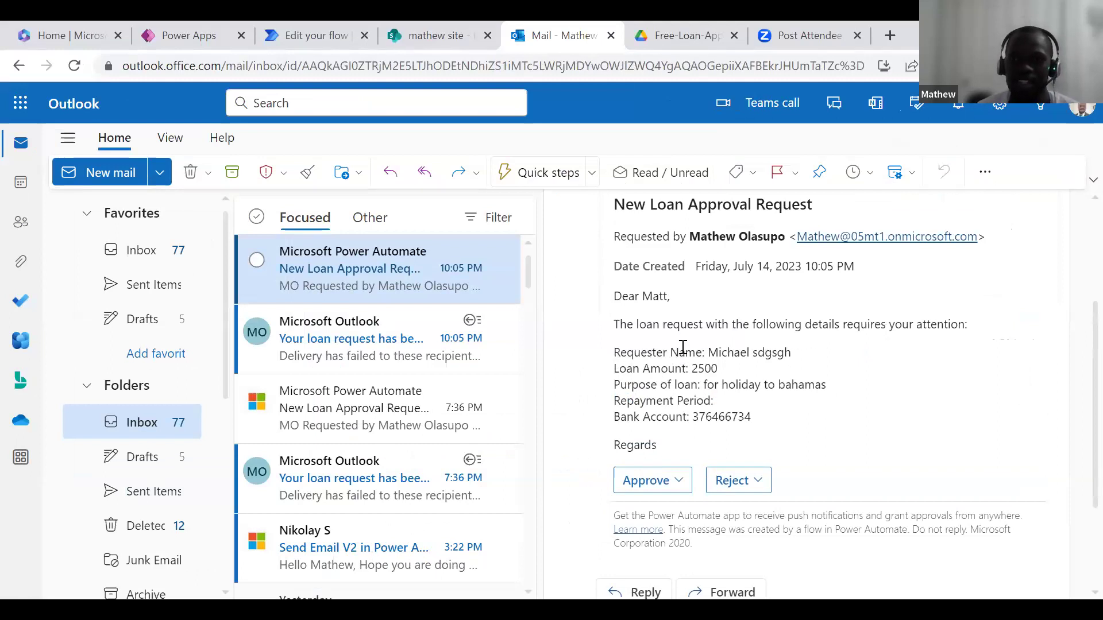
pyautogui.moveTo(727, 356); pyautogui.dragTo(707, 357)
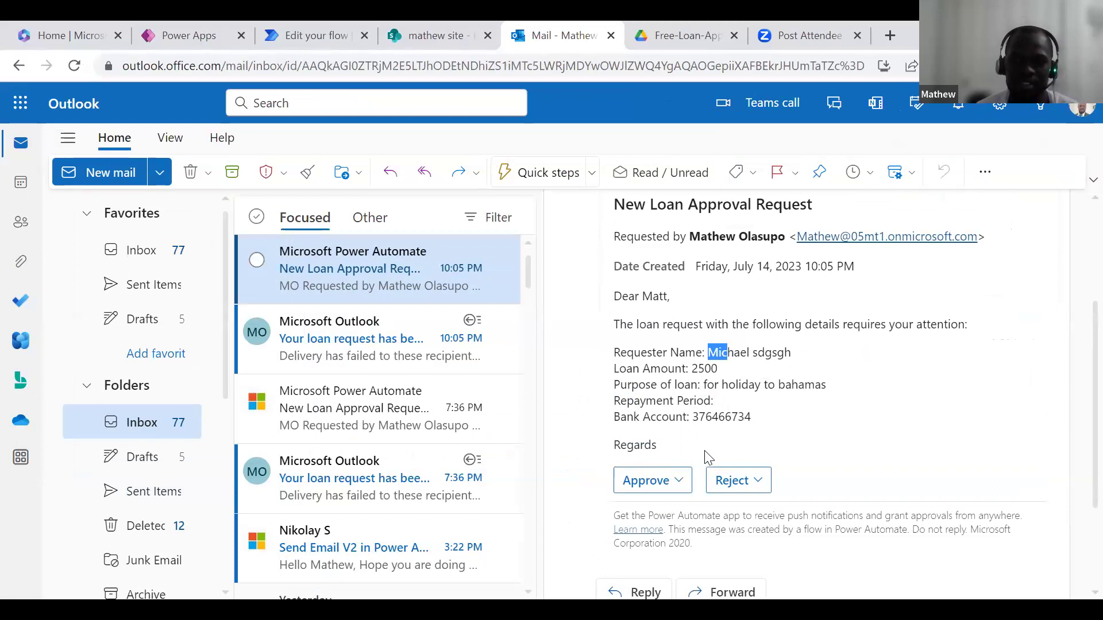
pyautogui.scroll(-2, 709, 462)
# Approve the 10:05 PM loan request with the comment 'Approved. All checks cleared!' and submit it
pyautogui.click(693, 404)
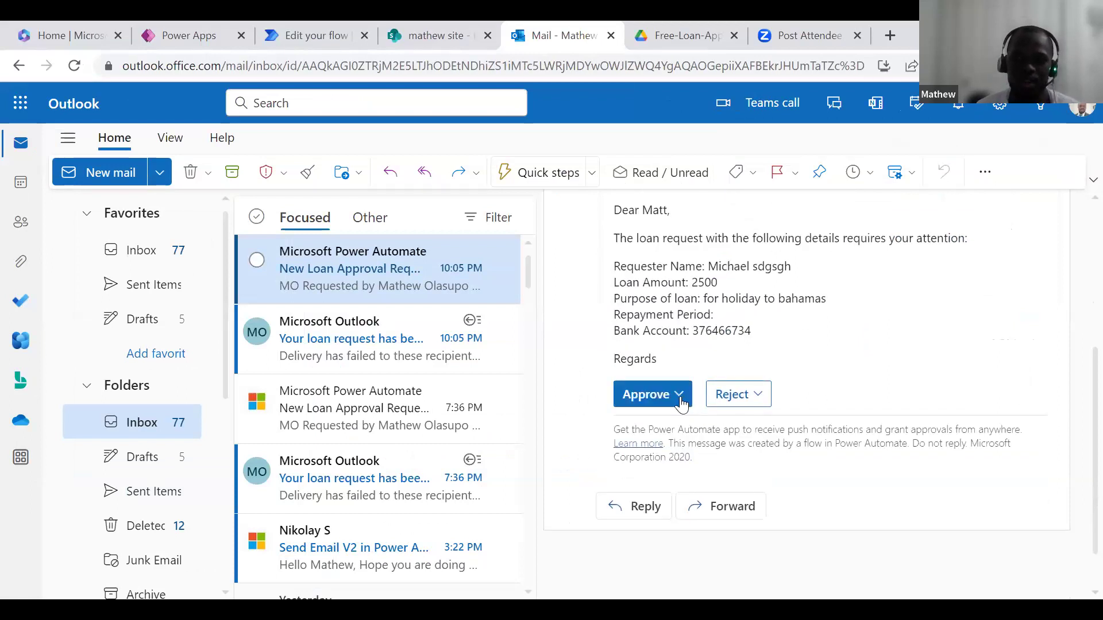
pyautogui.click(770, 310)
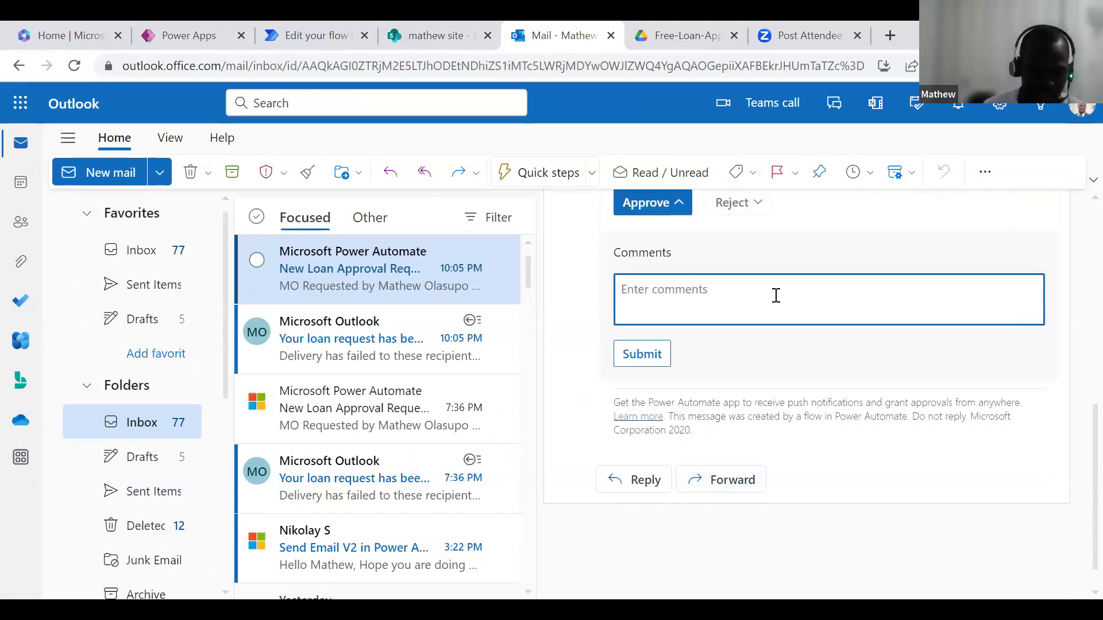
pyautogui.write('Approve')
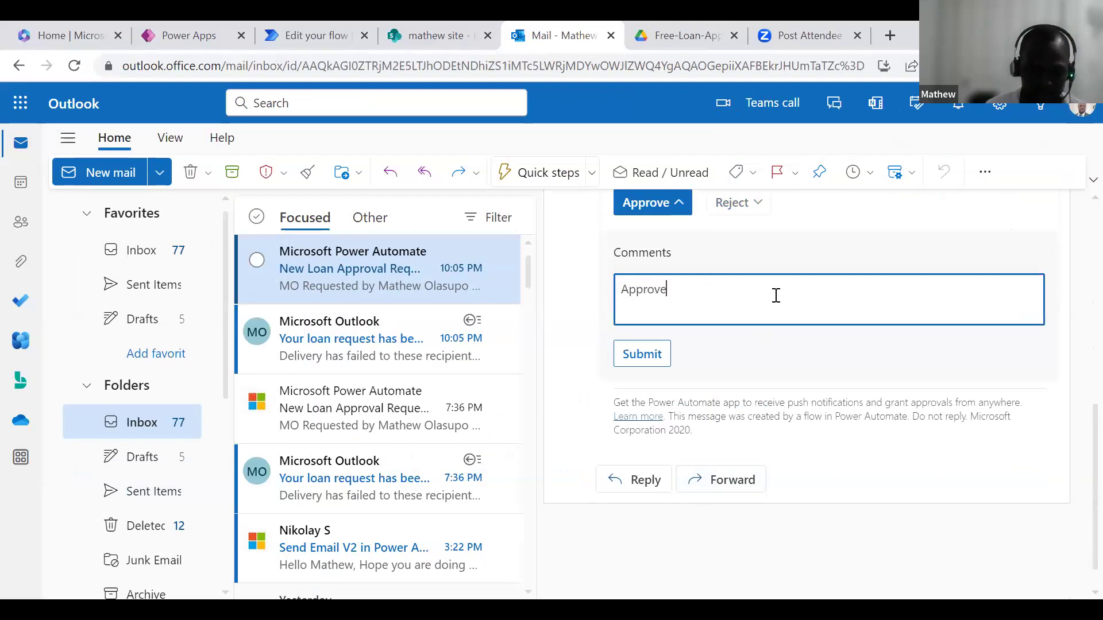
pyautogui.write('d. Al')
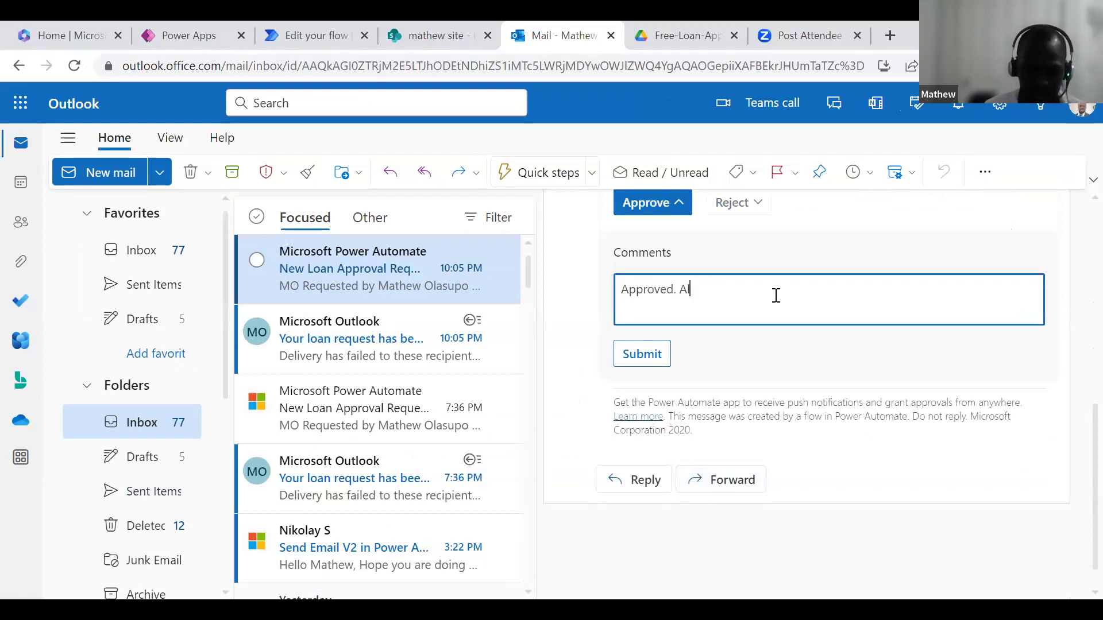
pyautogui.write('l checks cle')
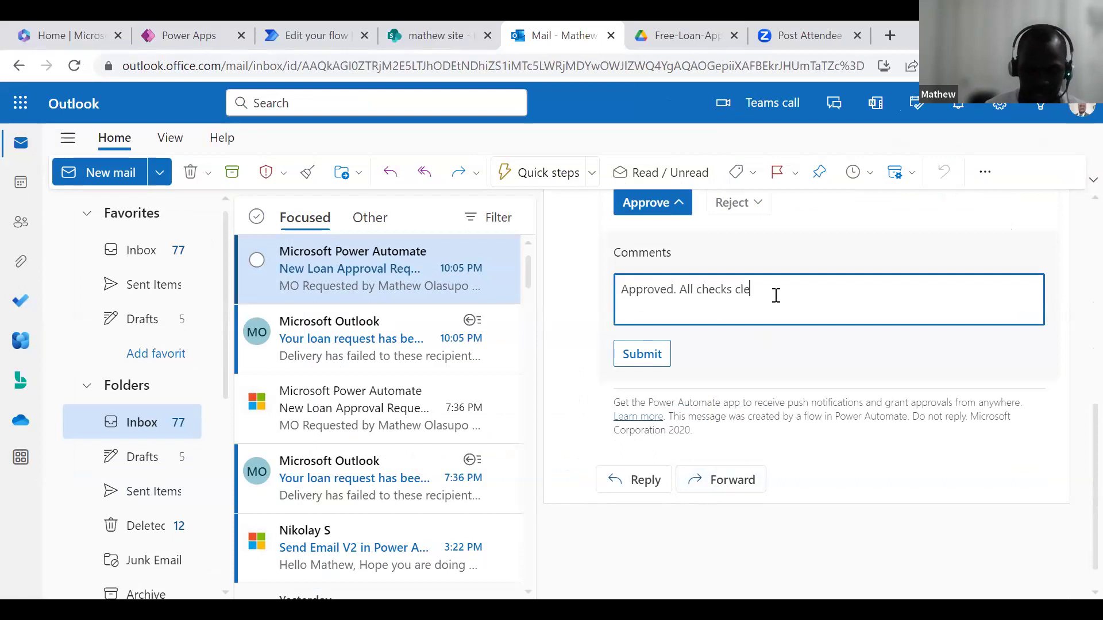
pyautogui.write('ared!')
pyautogui.click(658, 355)
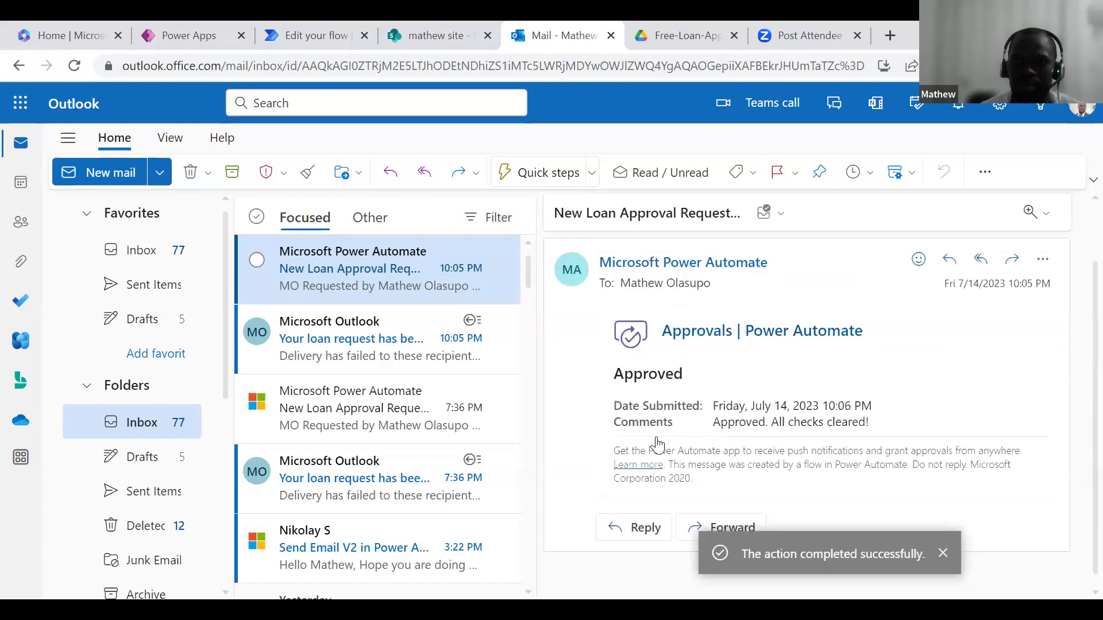
pyautogui.scroll(-1, 698, 445)
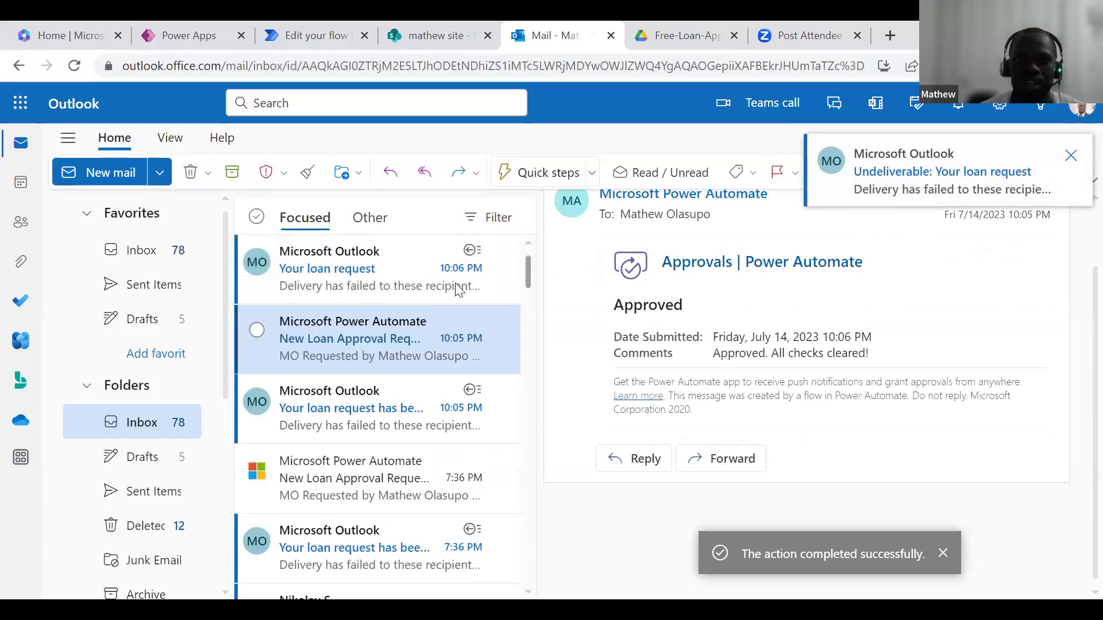
# Check the flow editor tab, then switch to the SharePoint Loan Express list
pyautogui.click(338, 37)
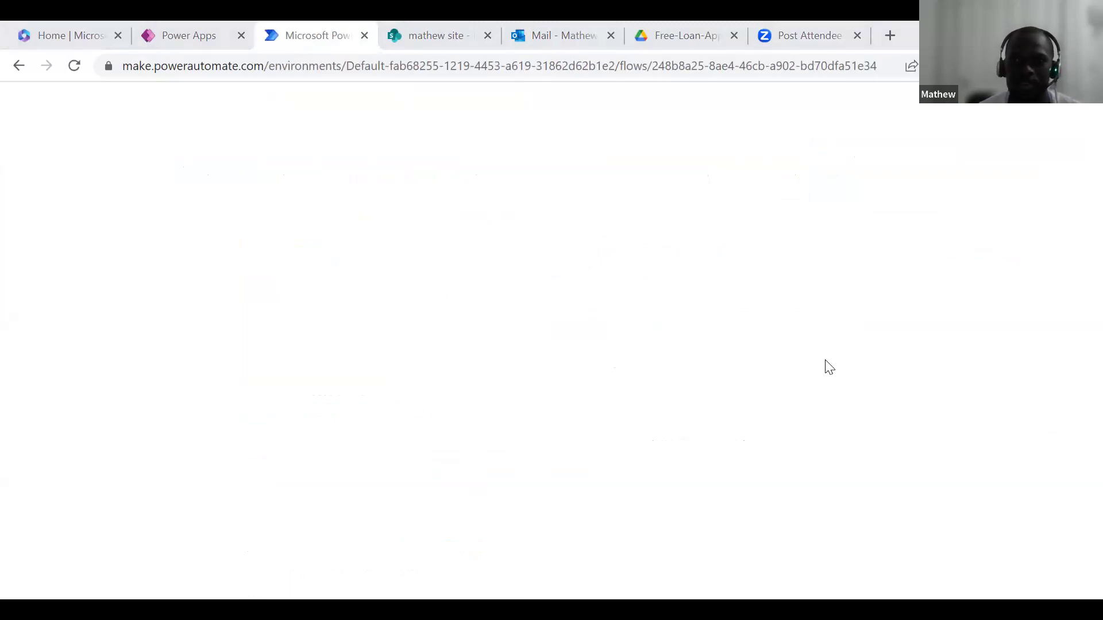
pyautogui.click(429, 35)
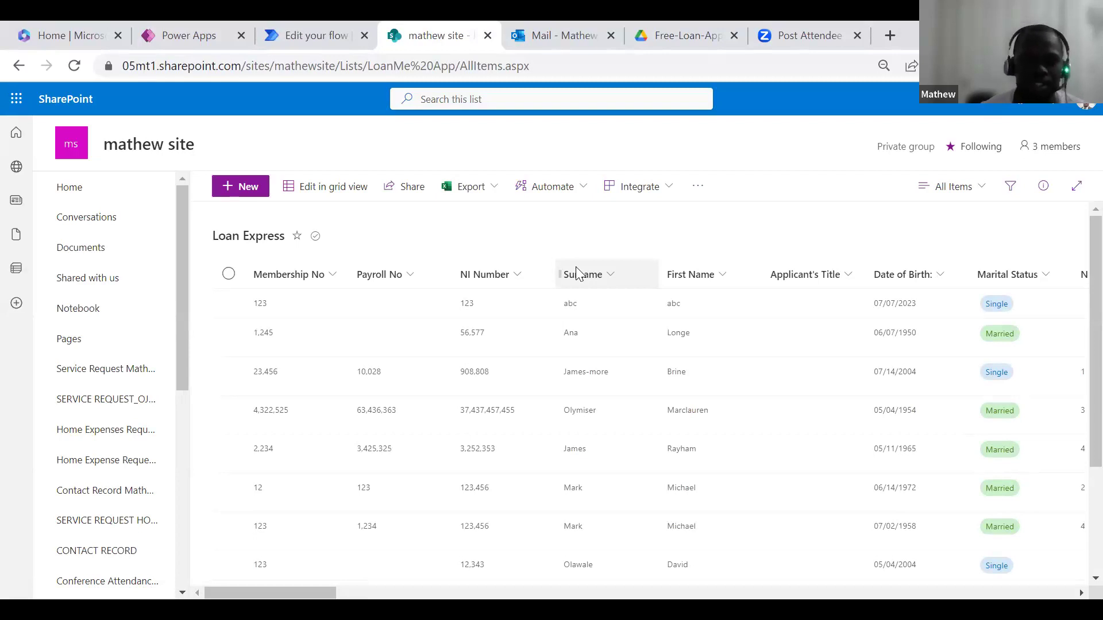
# Review the Loan Express list's loan records, then return to the Loan Express Flow editor
pyautogui.scroll(-1, 562, 435)
pyautogui.scroll(-3, 562, 435)
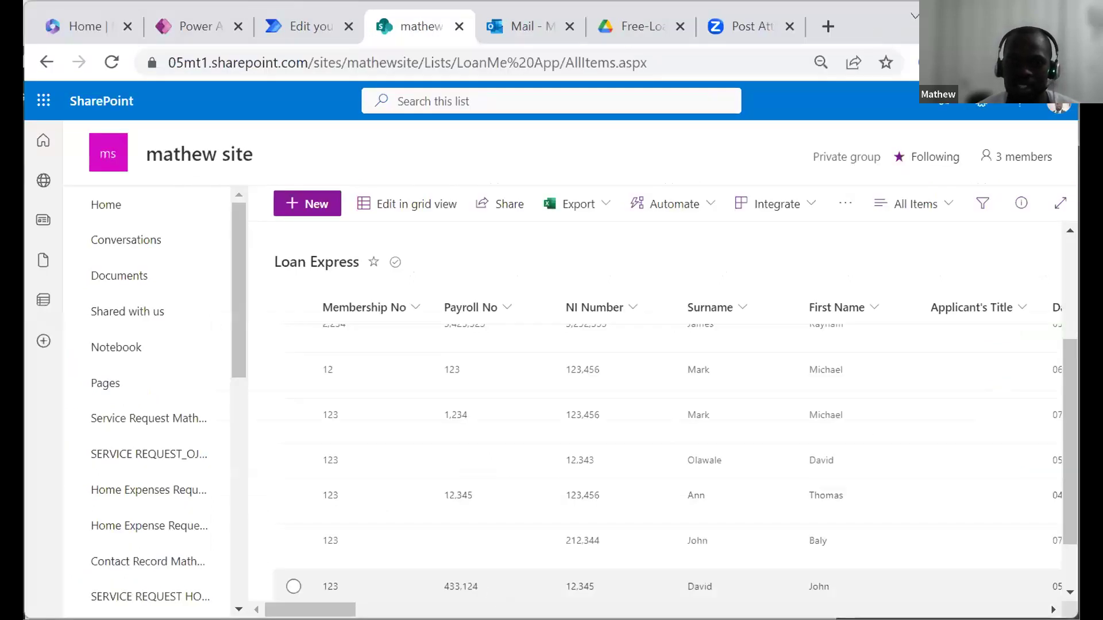
pyautogui.moveTo(310, 610); pyautogui.dragTo(438, 610)
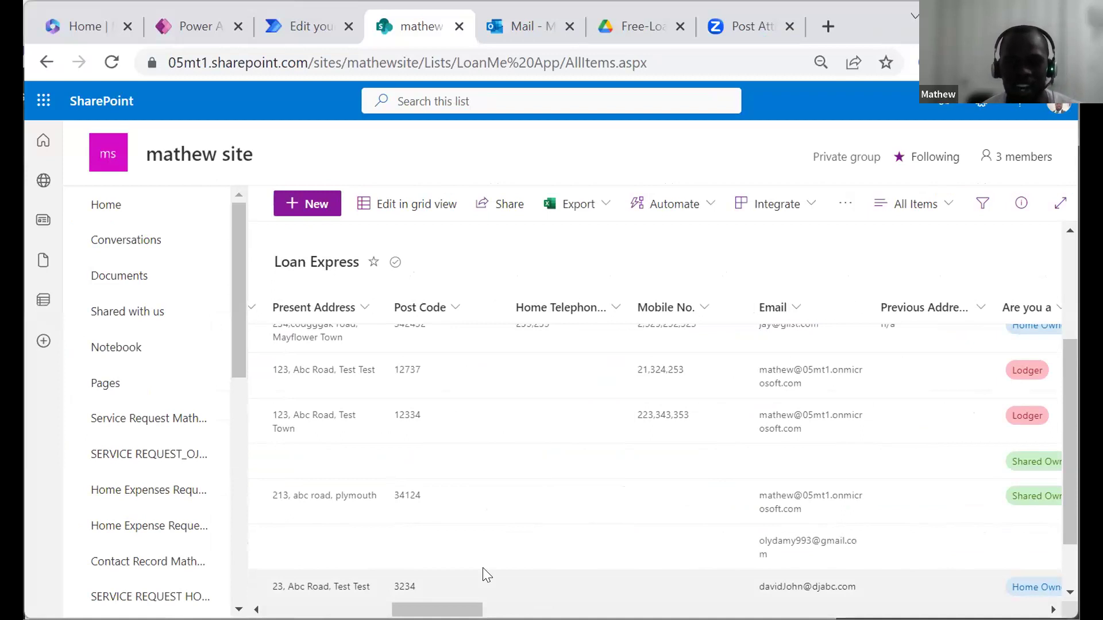
pyautogui.scroll(-1, 680, 333)
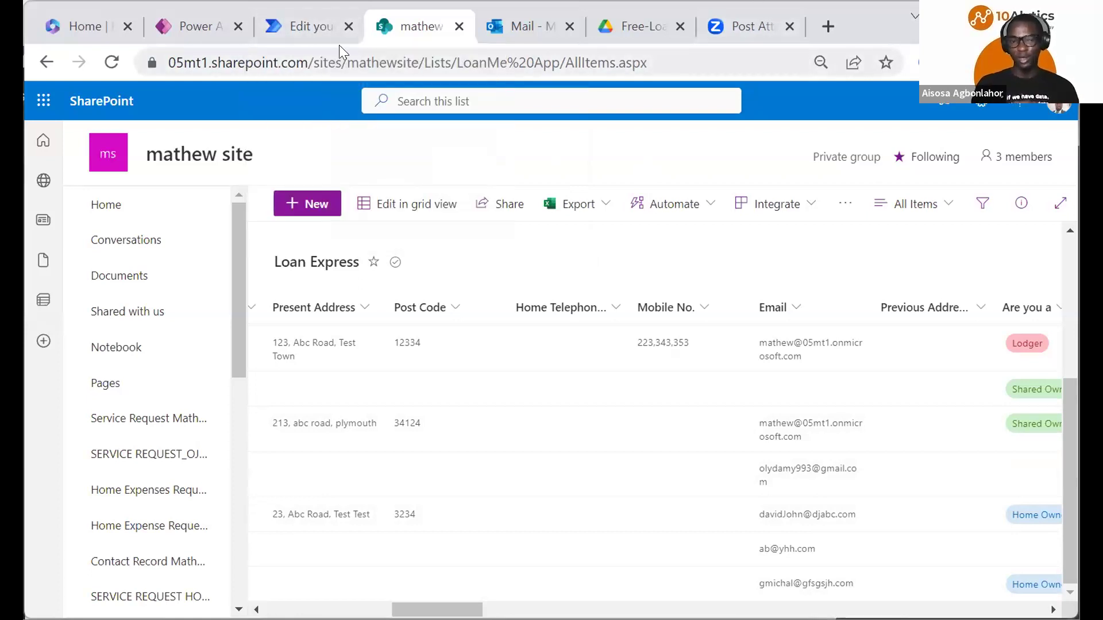
pyautogui.click(298, 26)
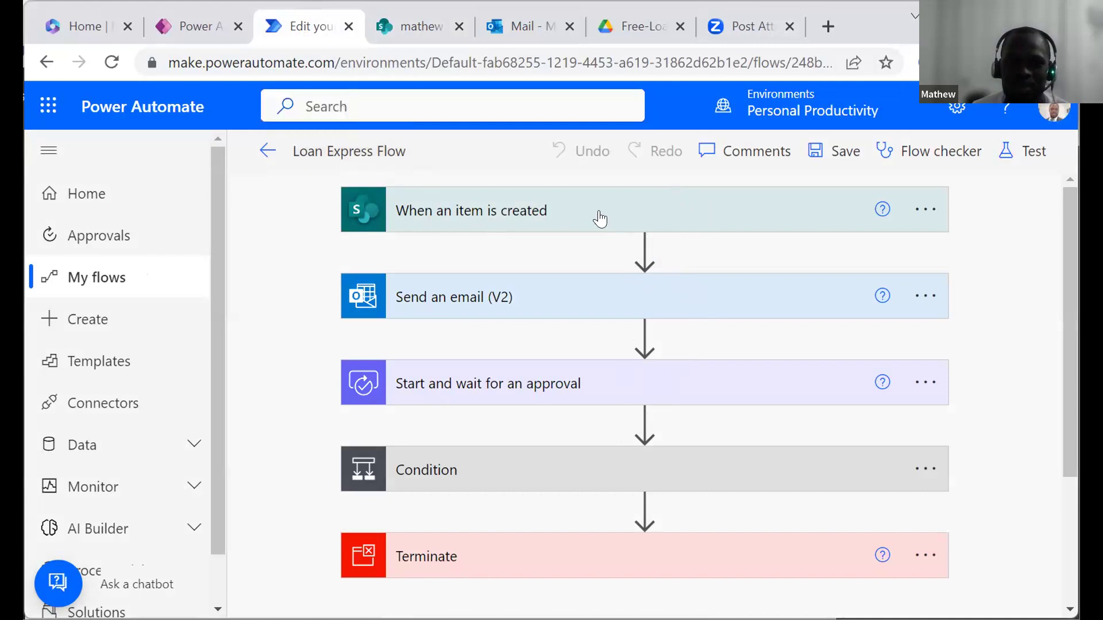
pyautogui.click(610, 217)
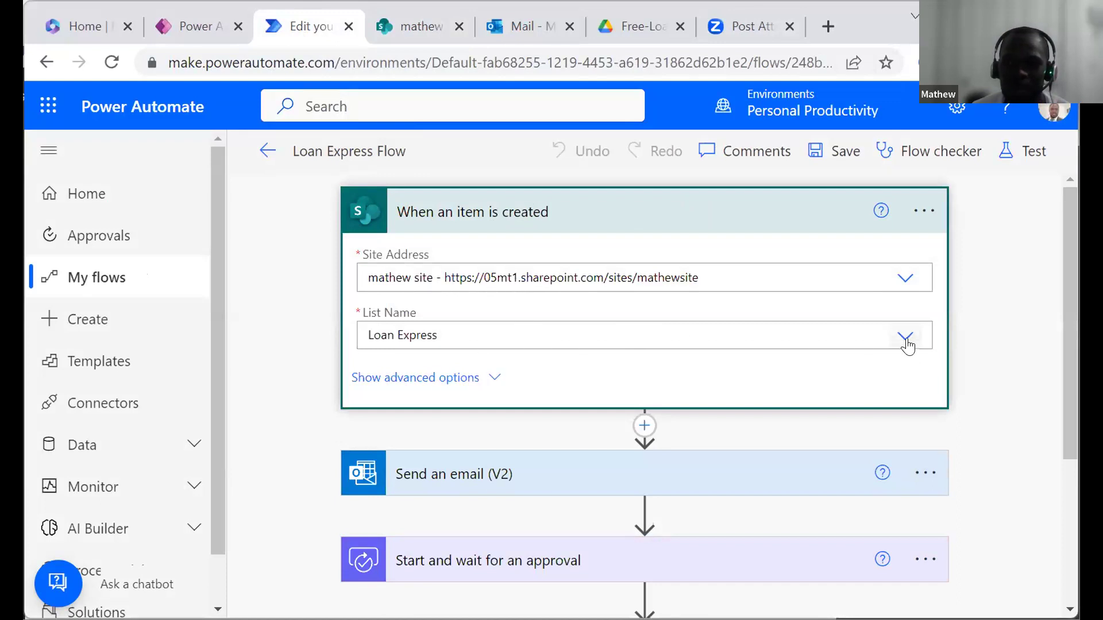
pyautogui.click(413, 26)
pyautogui.scroll(-5, 163, 494)
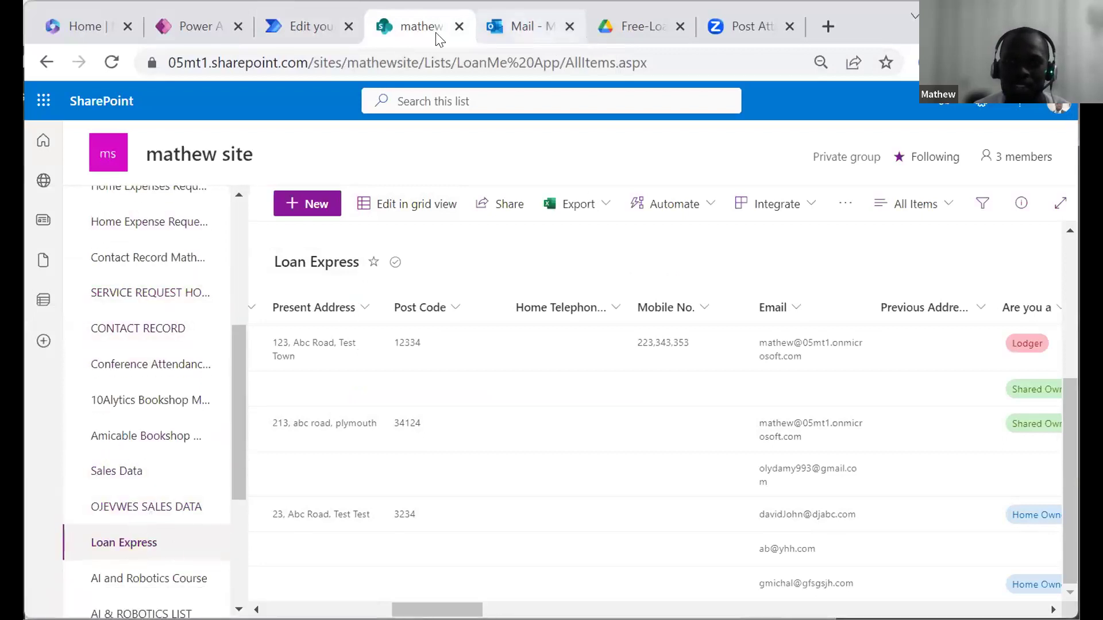
pyautogui.hotkey('ctrl', 'shift', 'Tab')
pyautogui.scroll(-3, 571, 394)
pyautogui.click(640, 271)
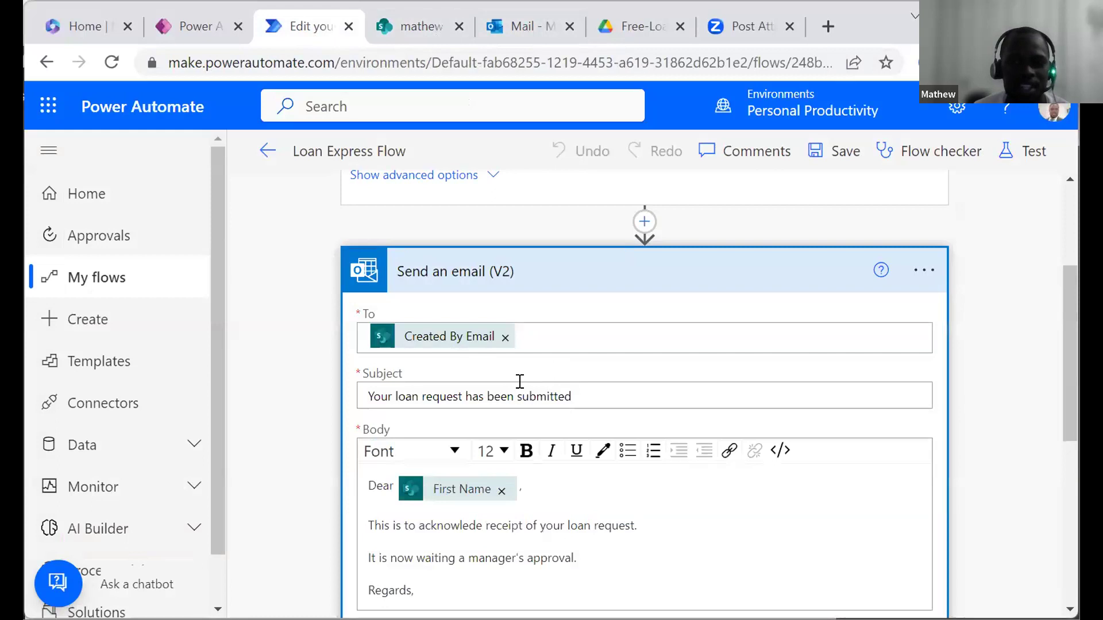
pyautogui.scroll(-2, 517, 380)
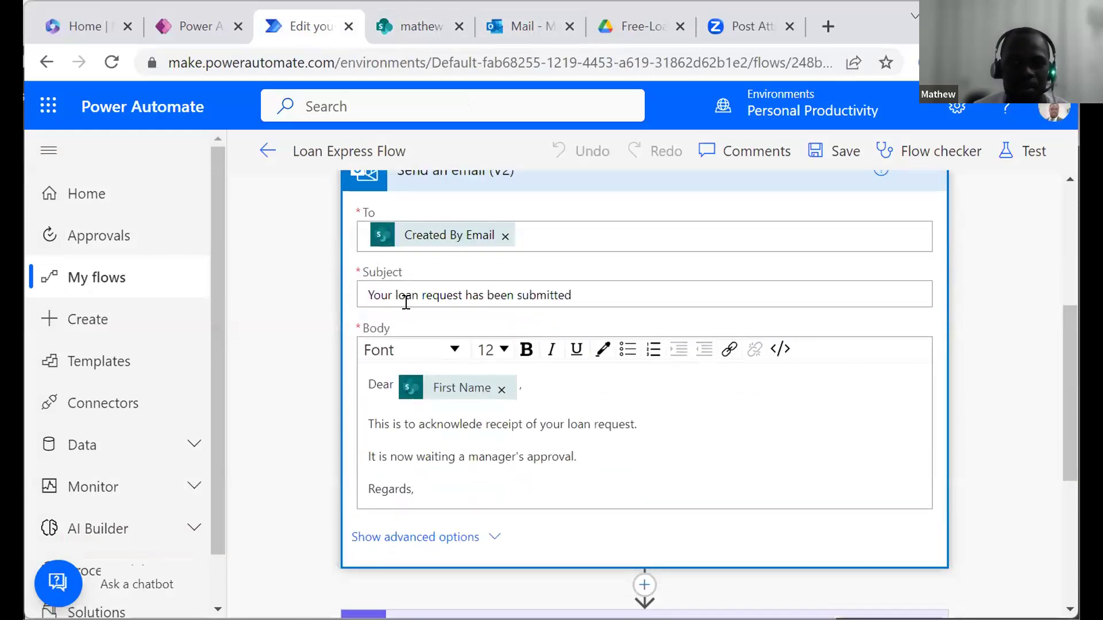
pyautogui.scroll(-2, 505, 450)
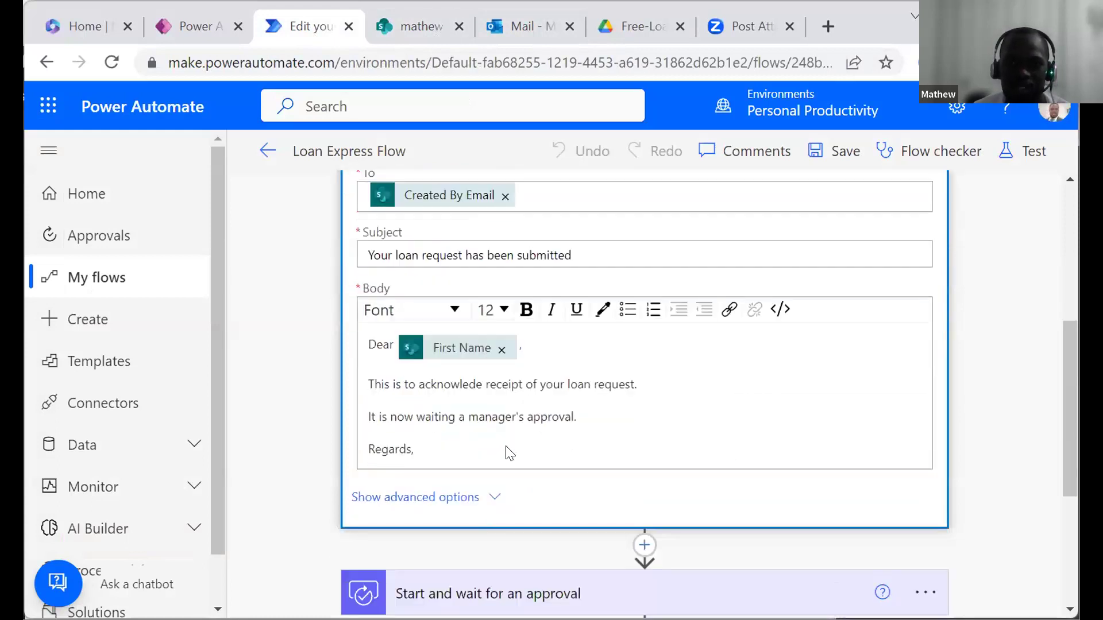
pyautogui.click(575, 348)
pyautogui.press('BackSpace')
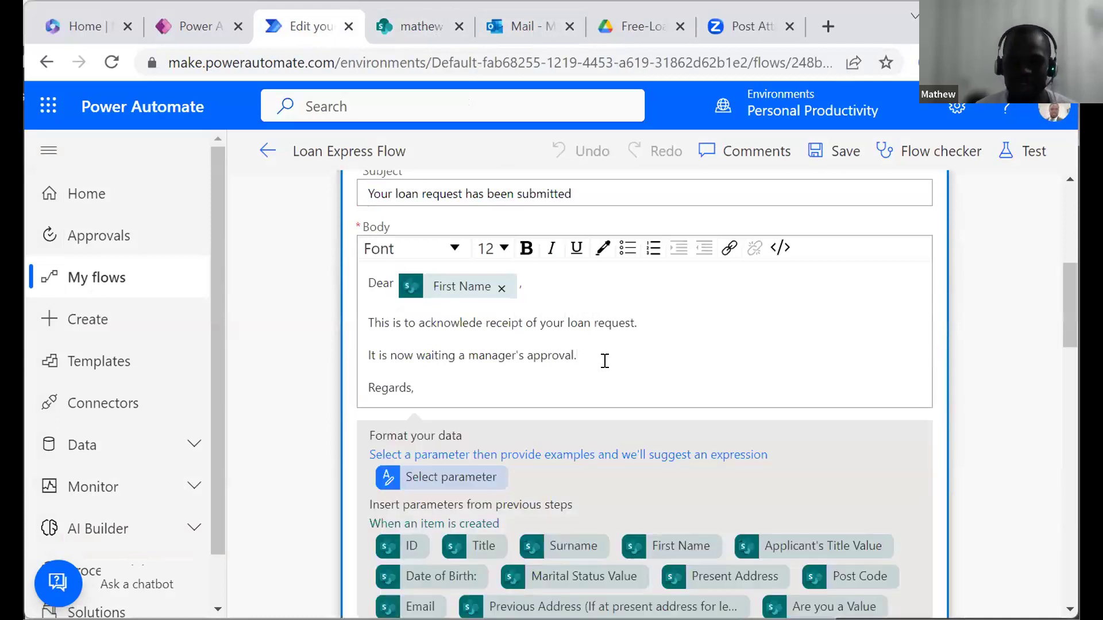
pyautogui.write('jjdremdremnrejre')
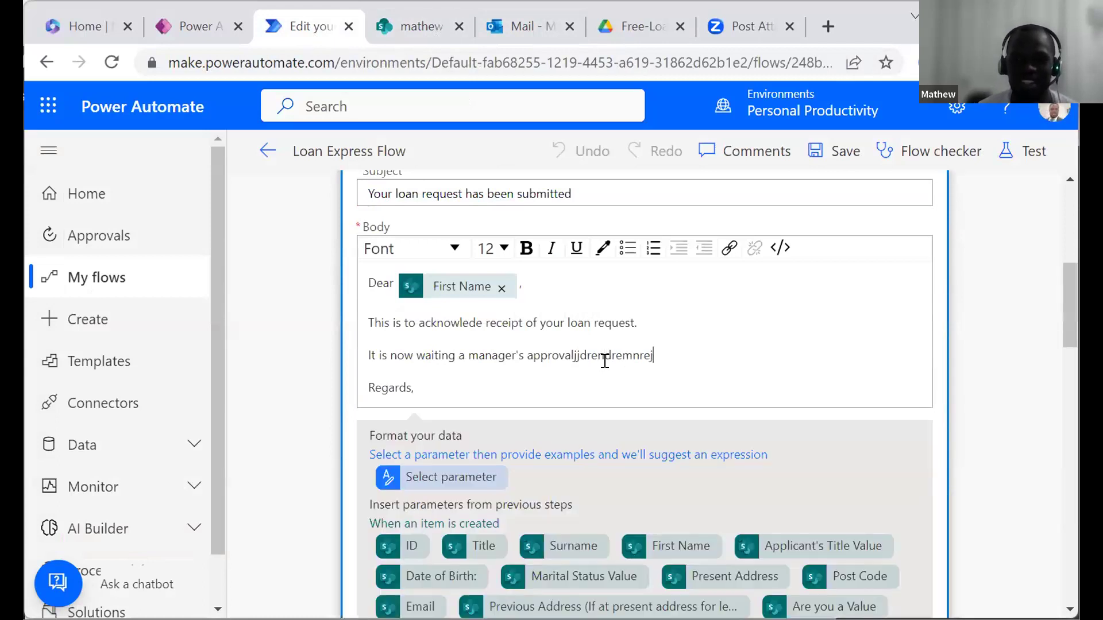
pyautogui.press('BackSpace')
pyautogui.press('BackSpace')
pyautogui.press('BackSpace')
pyautogui.press('BackSpace')
pyautogui.press('BackSpace')
pyautogui.press('BackSpace')
pyautogui.press('BackSpace')
pyautogui.press('BackSpace')
pyautogui.press('BackSpace')
pyautogui.press('BackSpace')
pyautogui.press('BackSpace')
pyautogui.press('BackSpace')
pyautogui.press('BackSpace')
pyautogui.press('BackSpace')
pyautogui.press('BackSpace')
pyautogui.press('BackSpace')
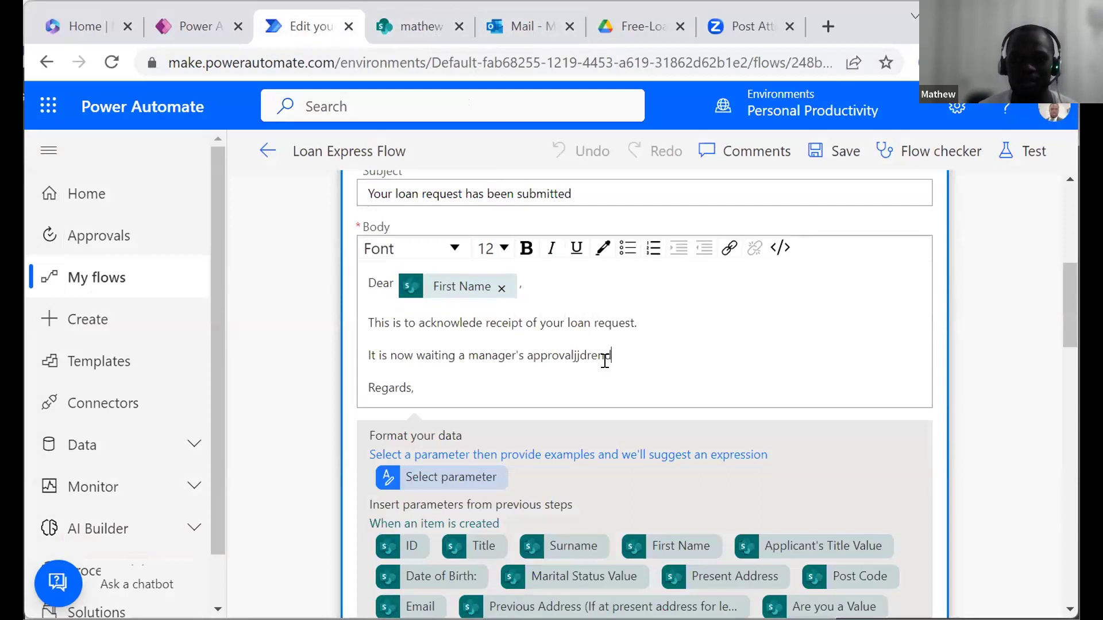
pyautogui.write('.')
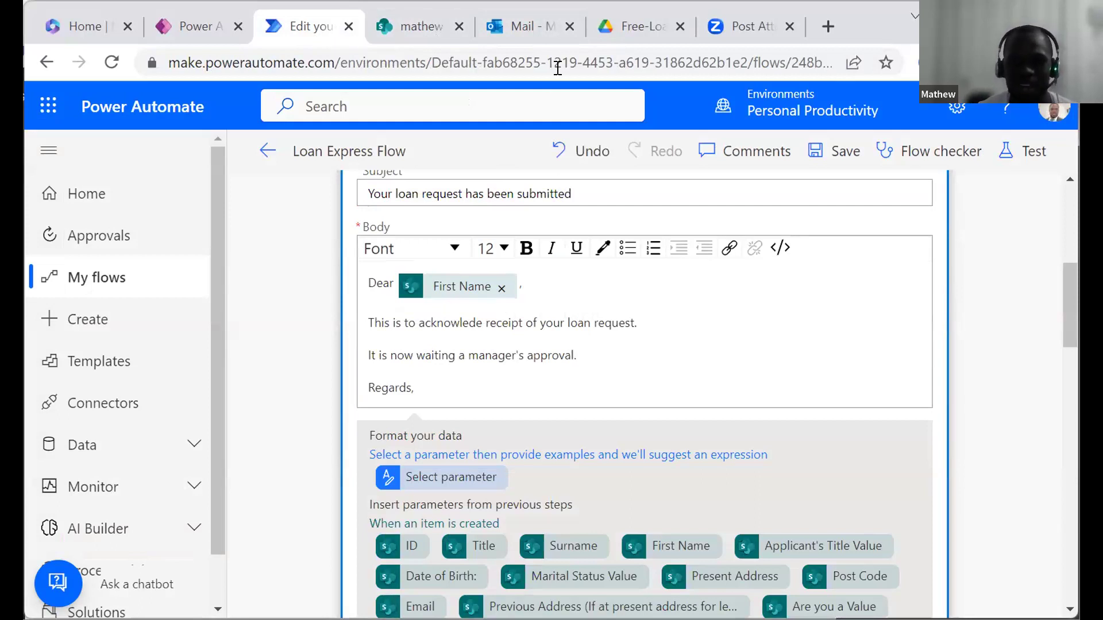
pyautogui.scroll(2, 646, 271)
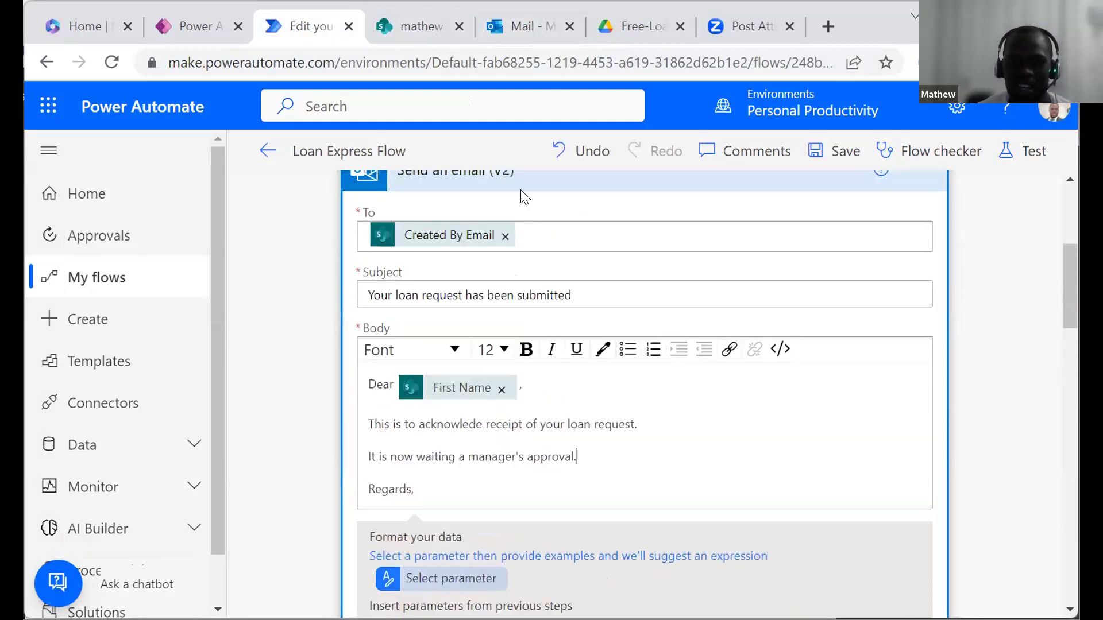
pyautogui.click(660, 180)
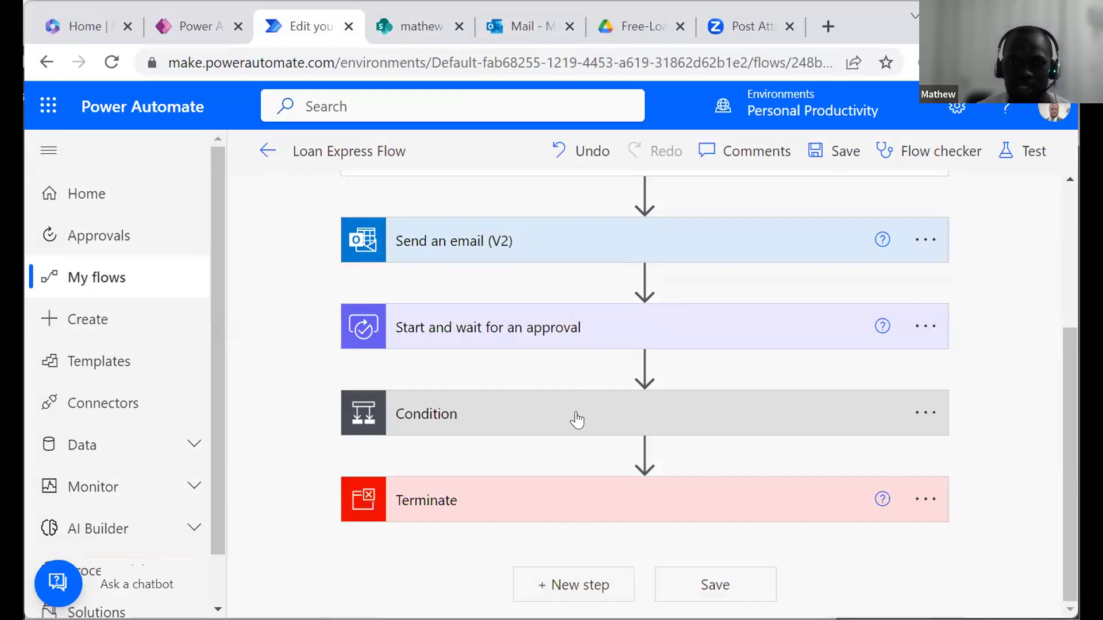
# Review the If yes email: To Created By Email, subject 'Your loan is approved', First Name greeting
pyautogui.click(701, 413)
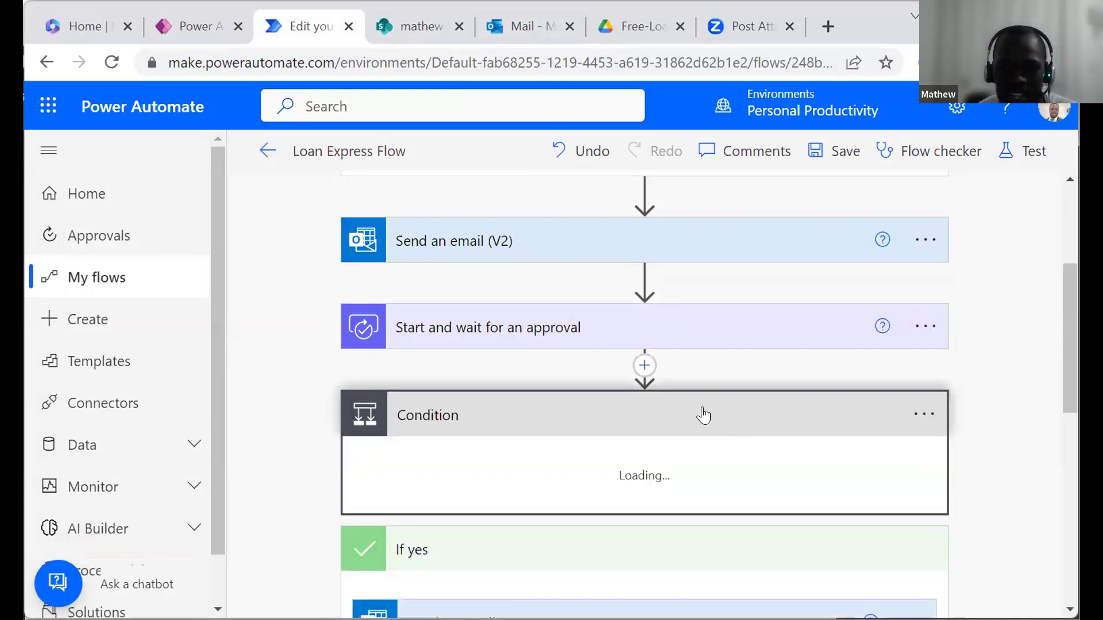
pyautogui.scroll(-2, 509, 340)
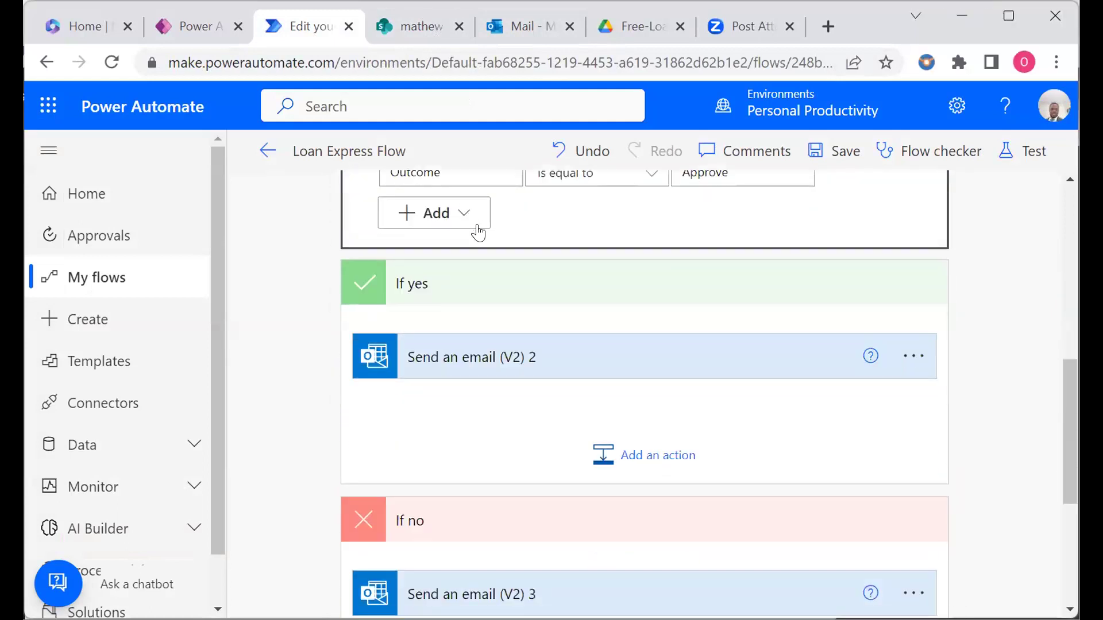
pyautogui.scroll(2, 475, 229)
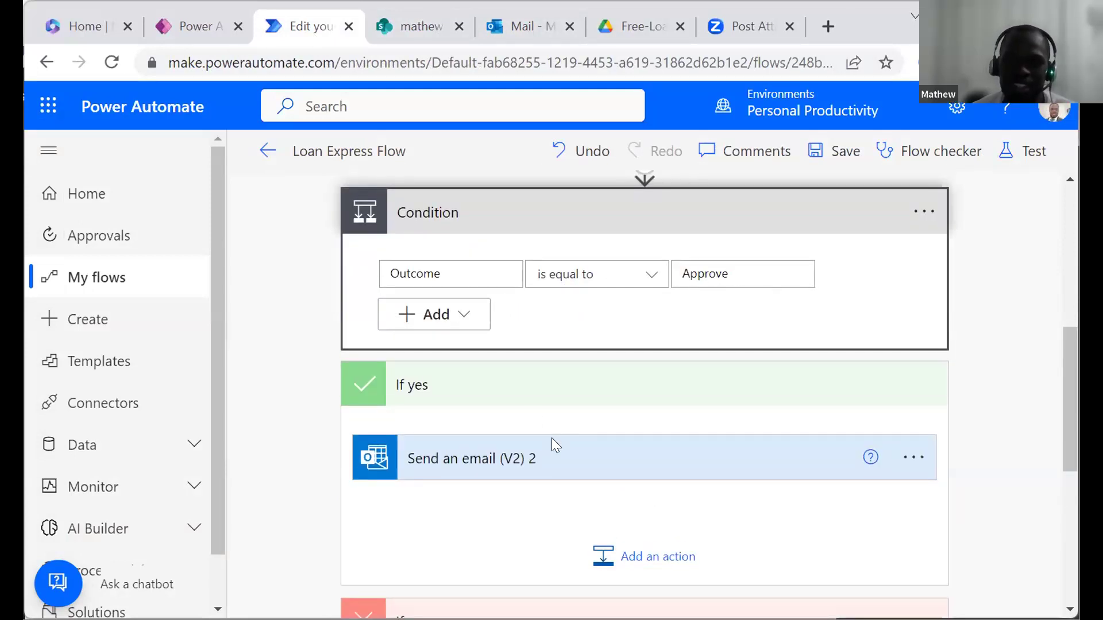
pyautogui.click(830, 450)
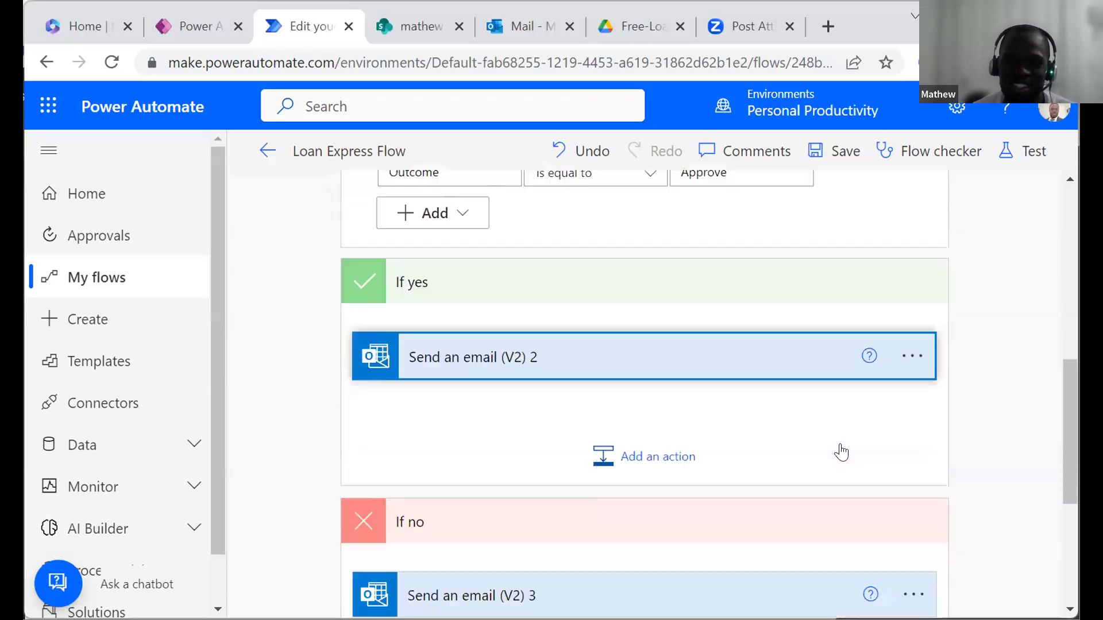
pyautogui.scroll(-2, 459, 344)
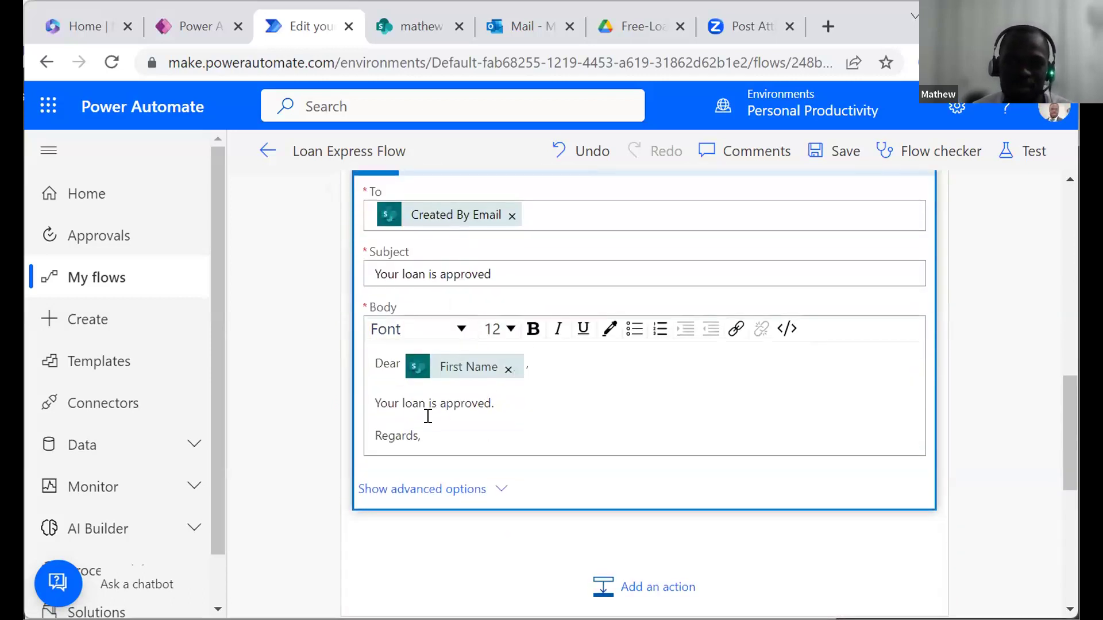
pyautogui.scroll(-2, 503, 405)
pyautogui.scroll(4, 502, 403)
pyautogui.scroll(-1, 480, 463)
pyautogui.scroll(1, 562, 274)
pyautogui.scroll(-1, 574, 458)
pyautogui.scroll(-1, 548, 494)
pyautogui.scroll(2, 473, 493)
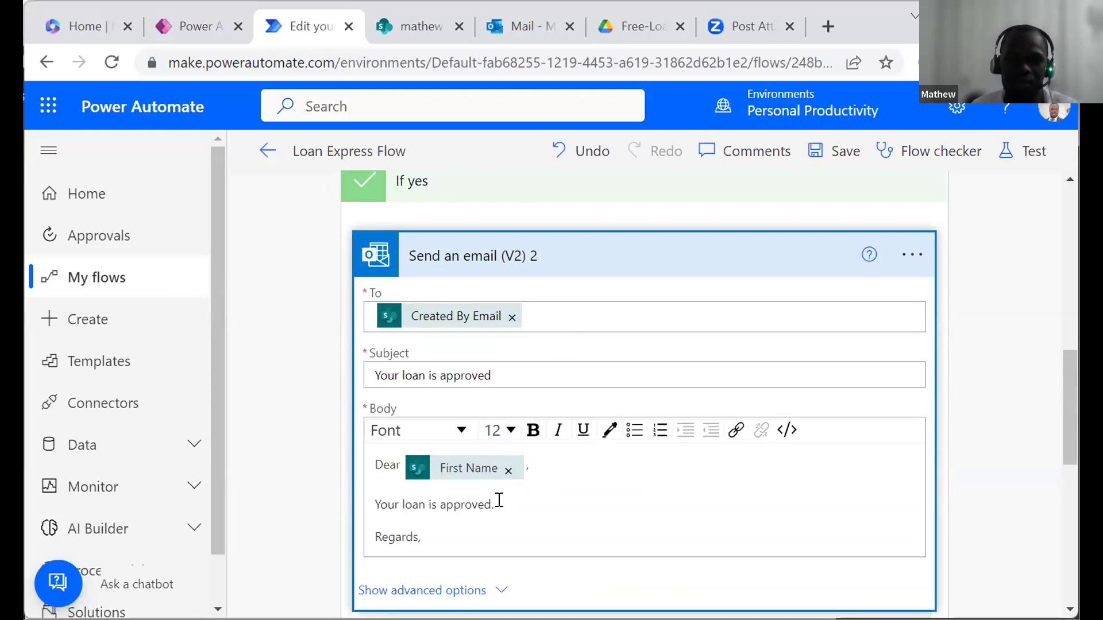
# Review the If no declined-loan email's subject, then confirm the Terminate step's status is Succeeded
pyautogui.click(611, 264)
pyautogui.scroll(-2, 595, 402)
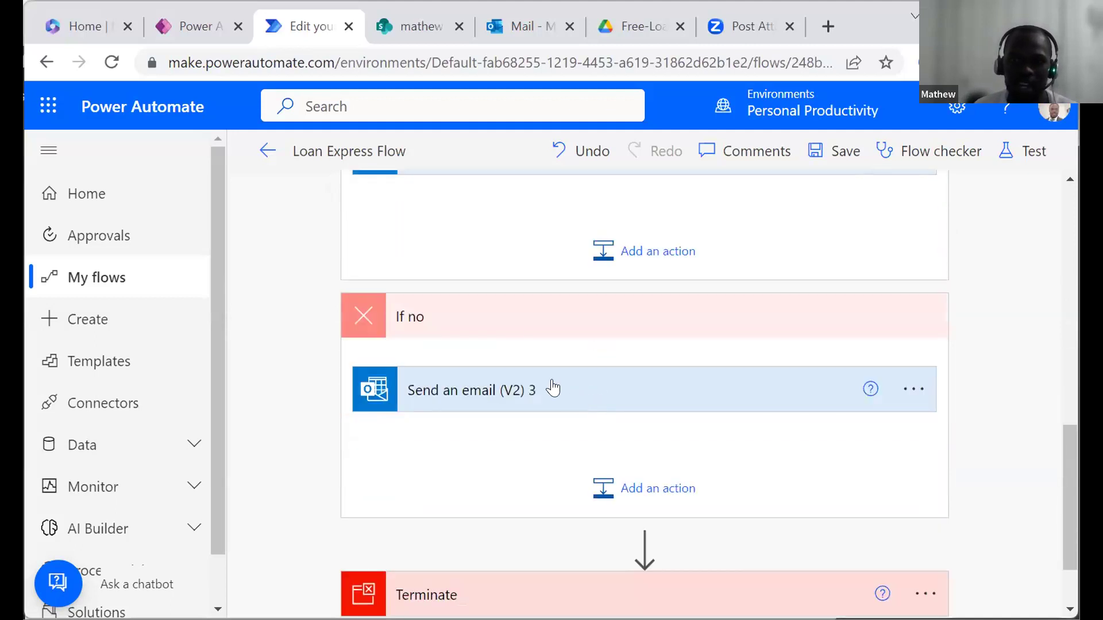
pyautogui.click(580, 405)
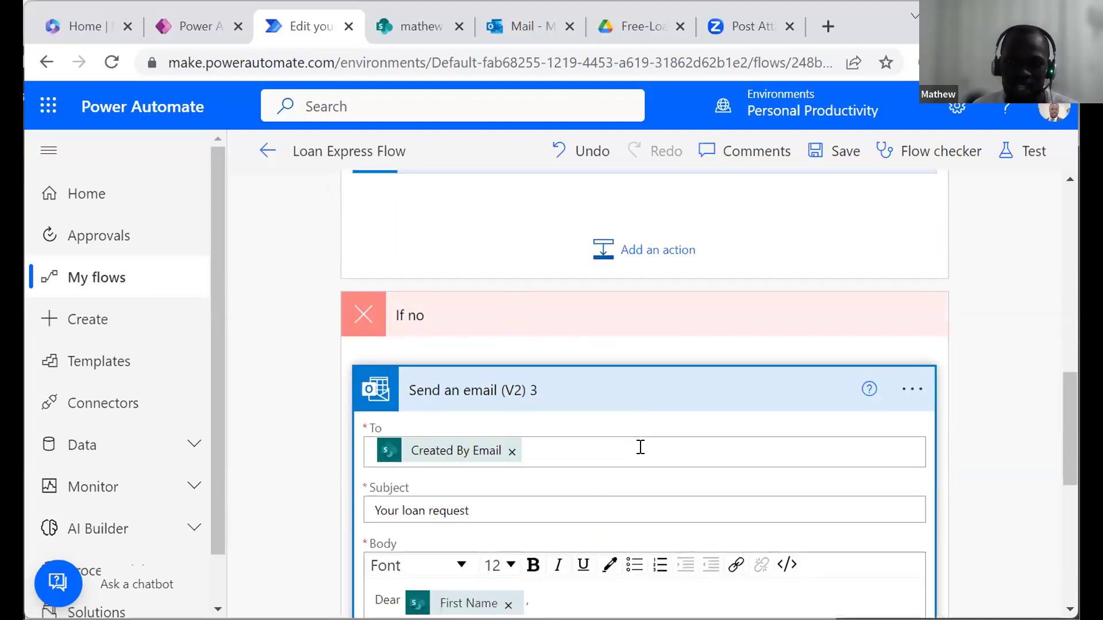
pyautogui.scroll(-3, 640, 446)
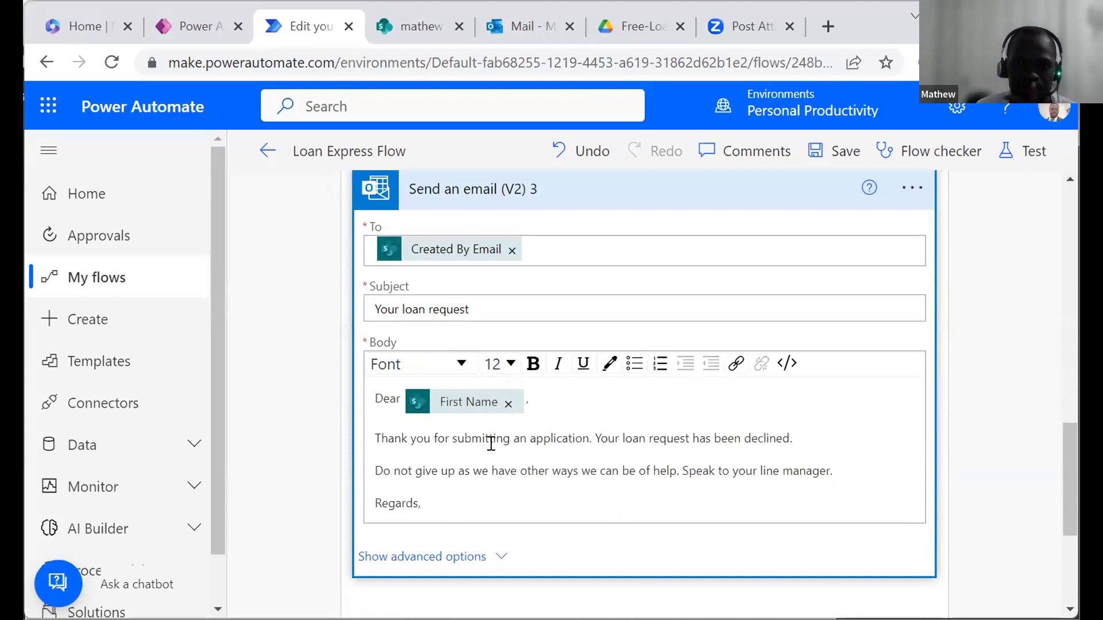
pyautogui.click(474, 309)
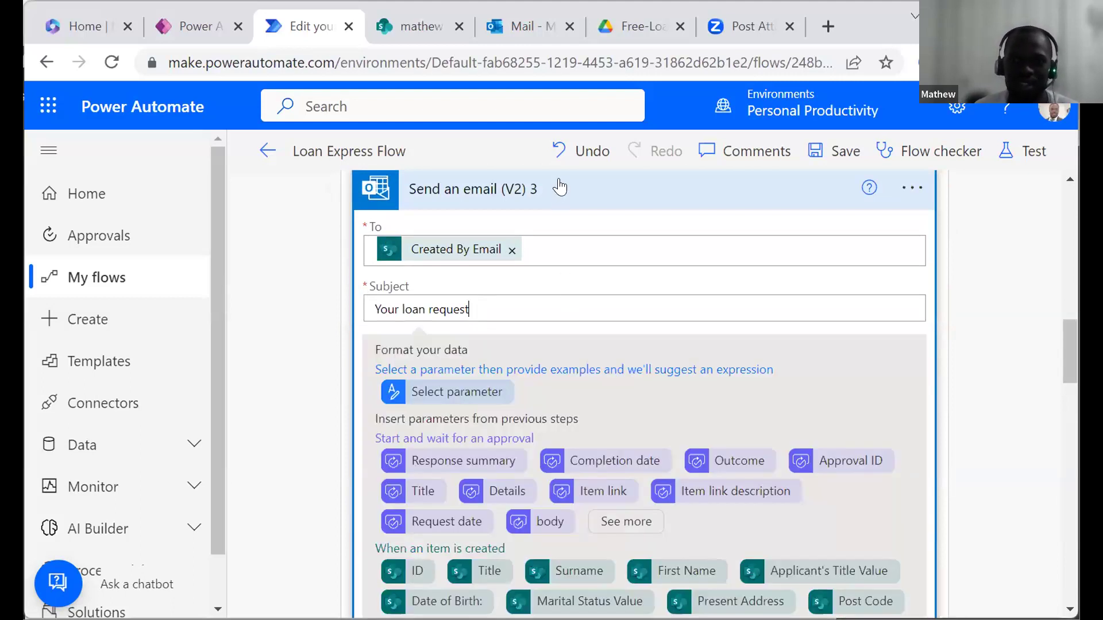
pyautogui.click(555, 202)
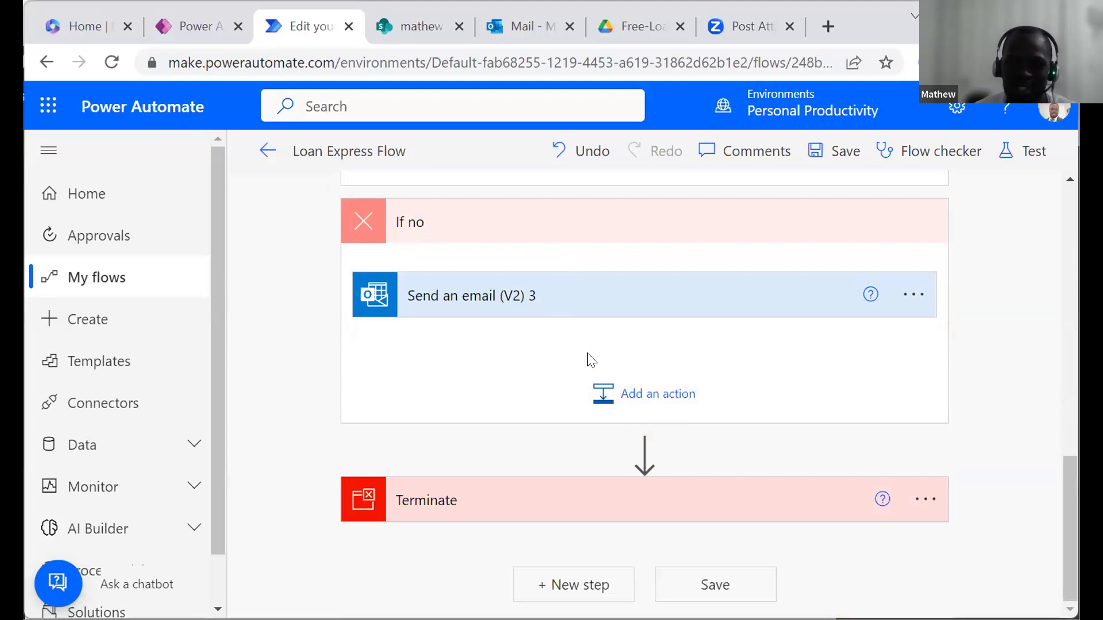
pyautogui.click(709, 486)
pyautogui.scroll(-1, 978, 386)
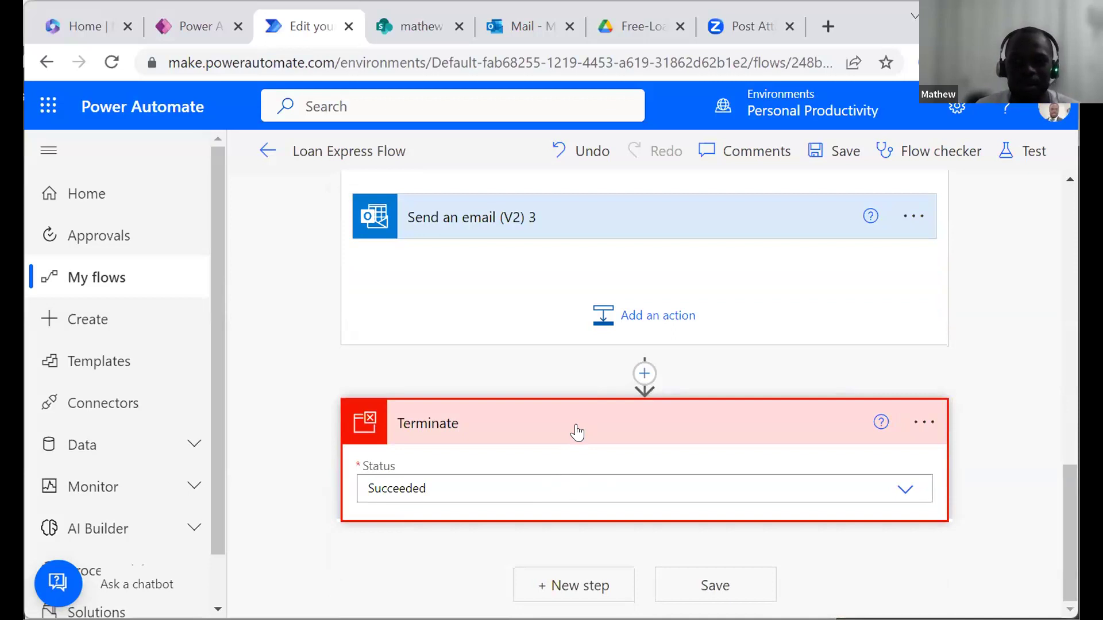
# Collapse the Terminate step and the If no branch
pyautogui.click(667, 411)
pyautogui.scroll(4, 668, 411)
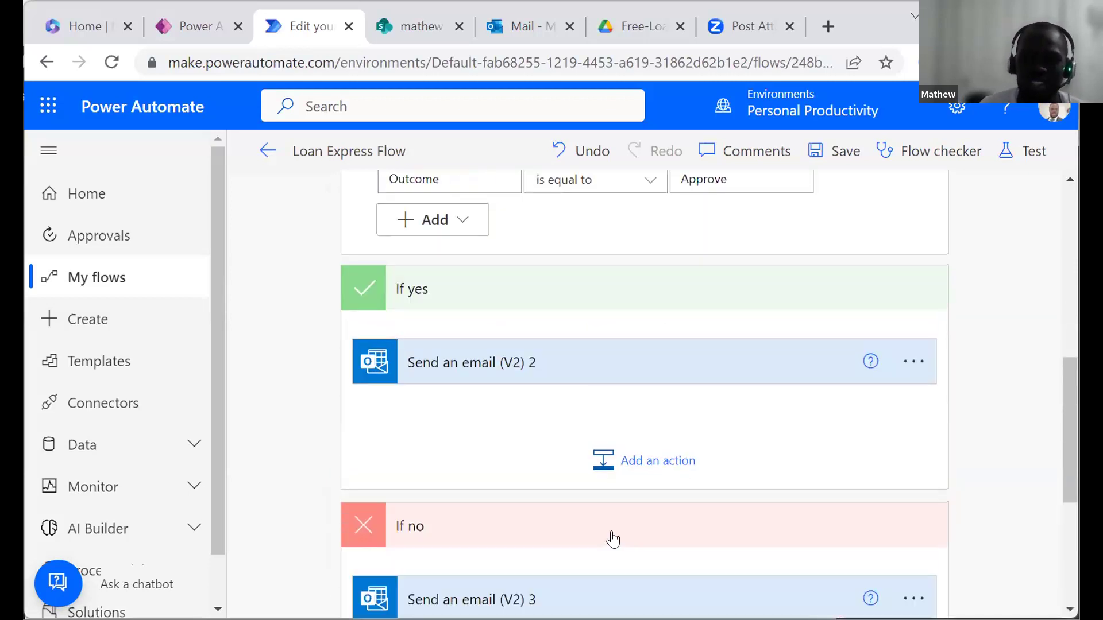
pyautogui.scroll(-2, 611, 537)
pyautogui.click(629, 430)
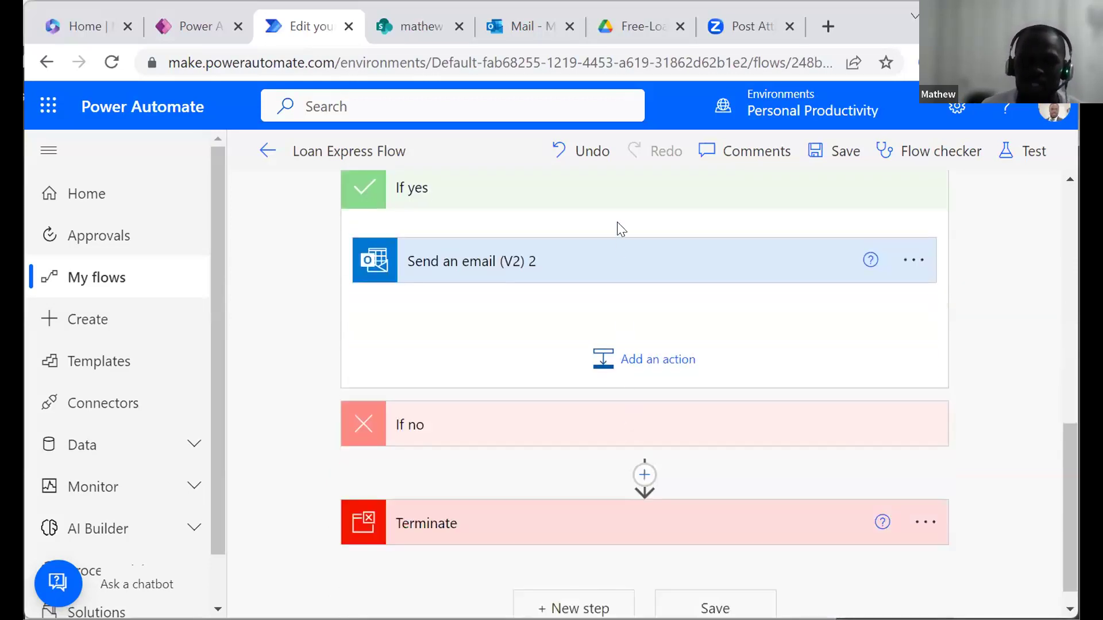
# Collapse the approved-loan email, the 'When an item is created' trigger and the Condition step
pyautogui.click(618, 271)
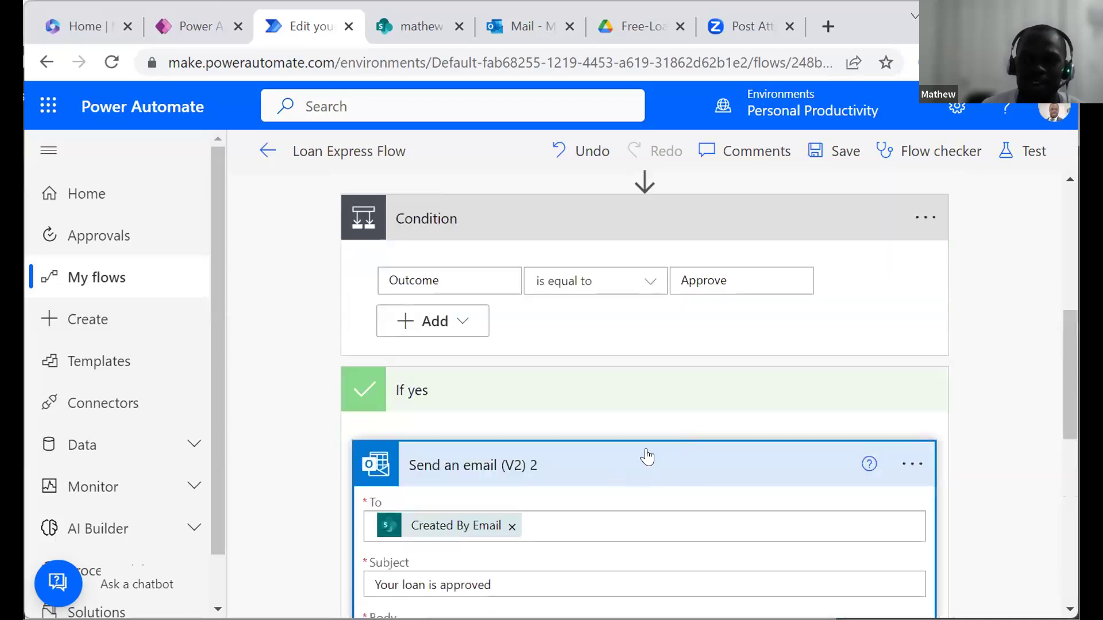
pyautogui.click(645, 456)
pyautogui.scroll(-3, 921, 396)
pyautogui.scroll(5, 642, 267)
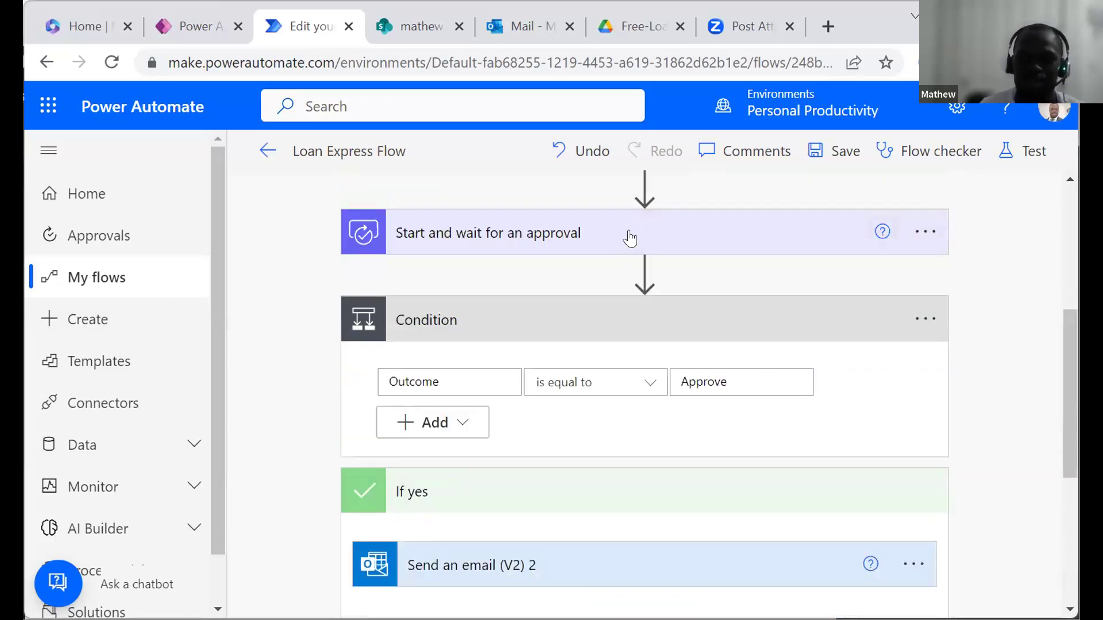
pyautogui.scroll(4, 642, 262)
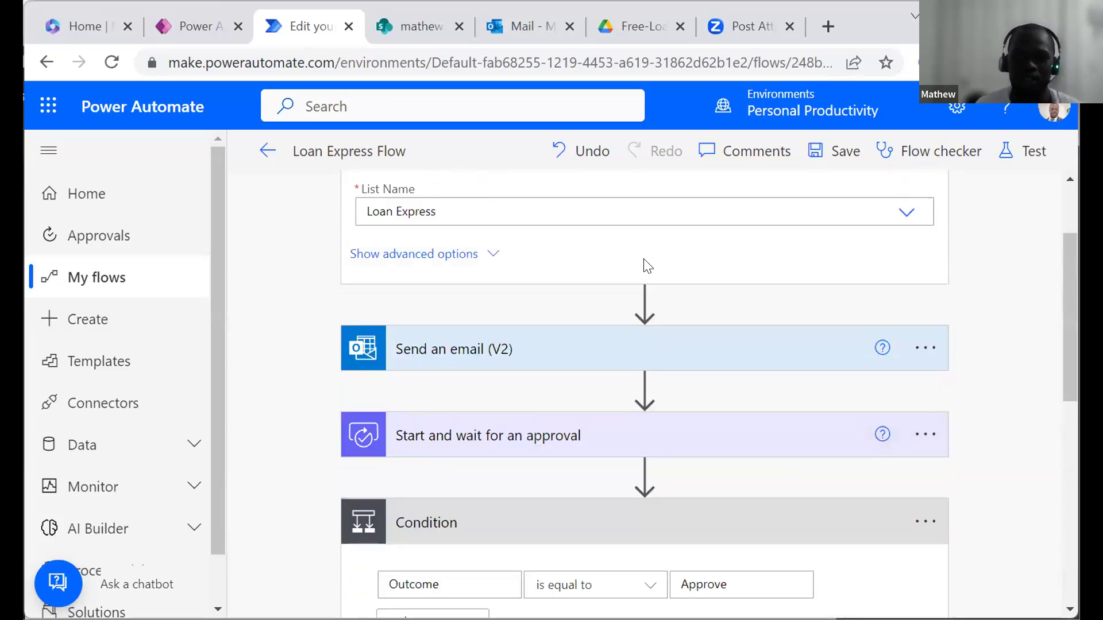
pyautogui.scroll(2, 642, 287)
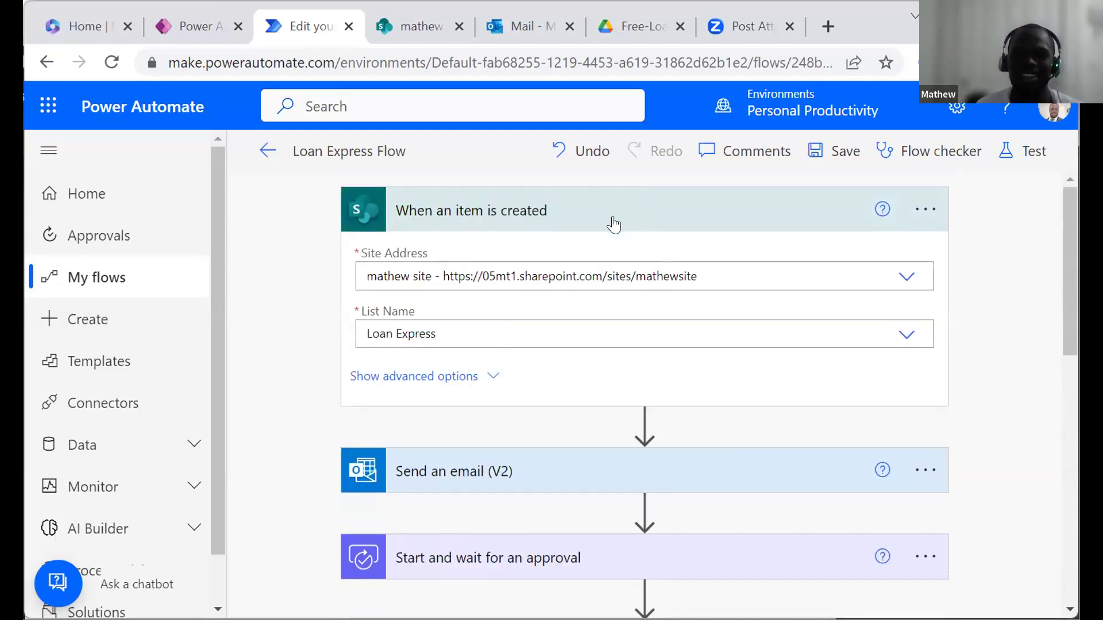
pyautogui.click(614, 224)
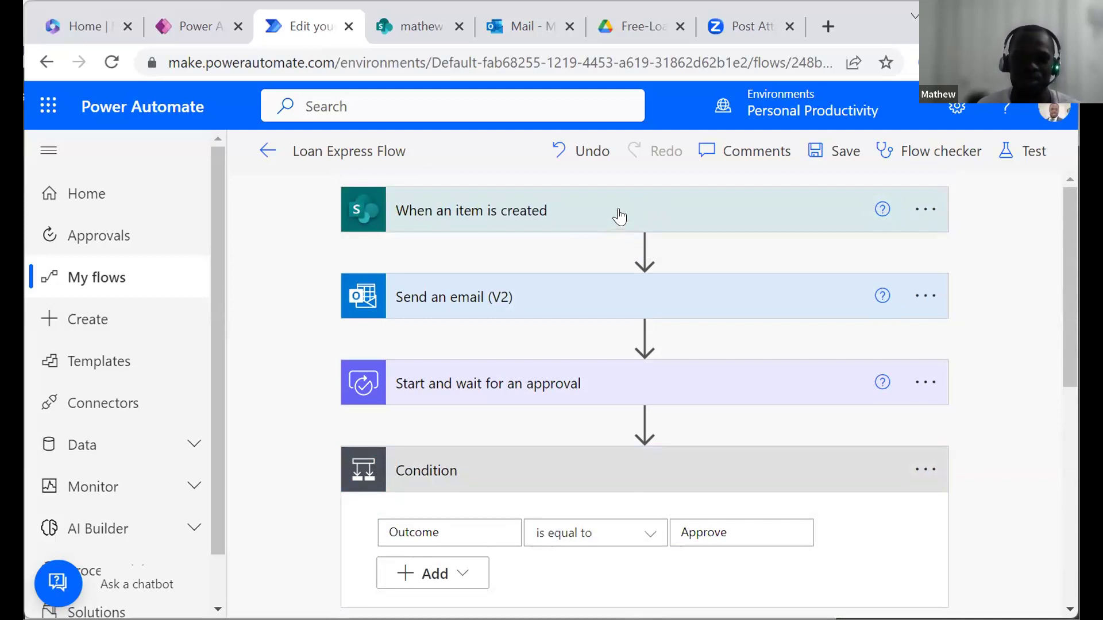
pyautogui.click(583, 478)
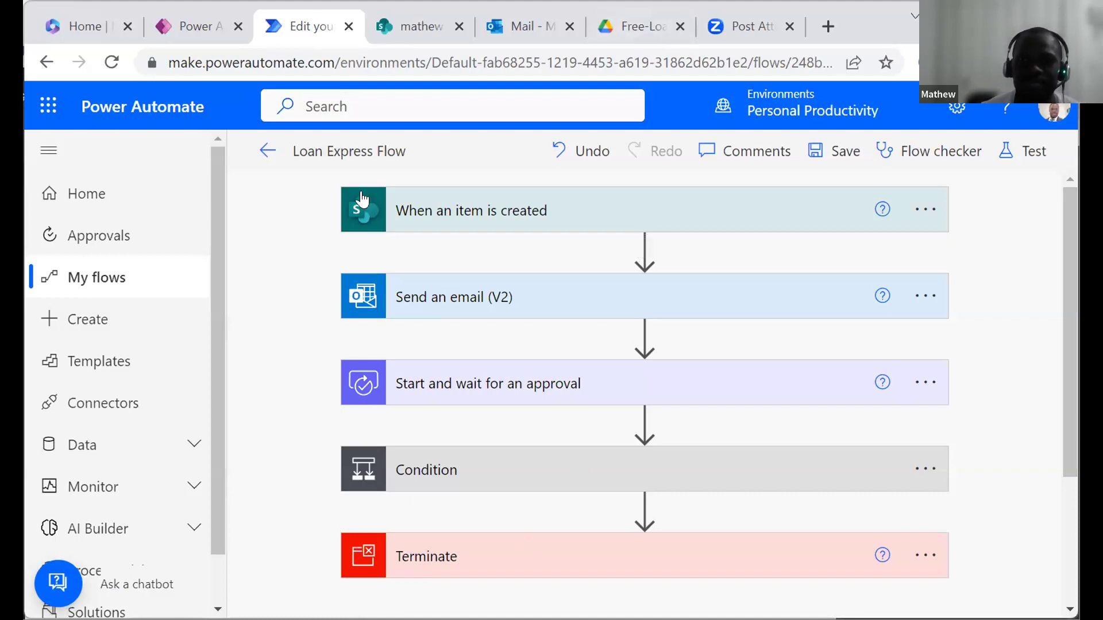
# Switch to the Loan Express canvas app in Power Apps
pyautogui.moveTo(183, 33)
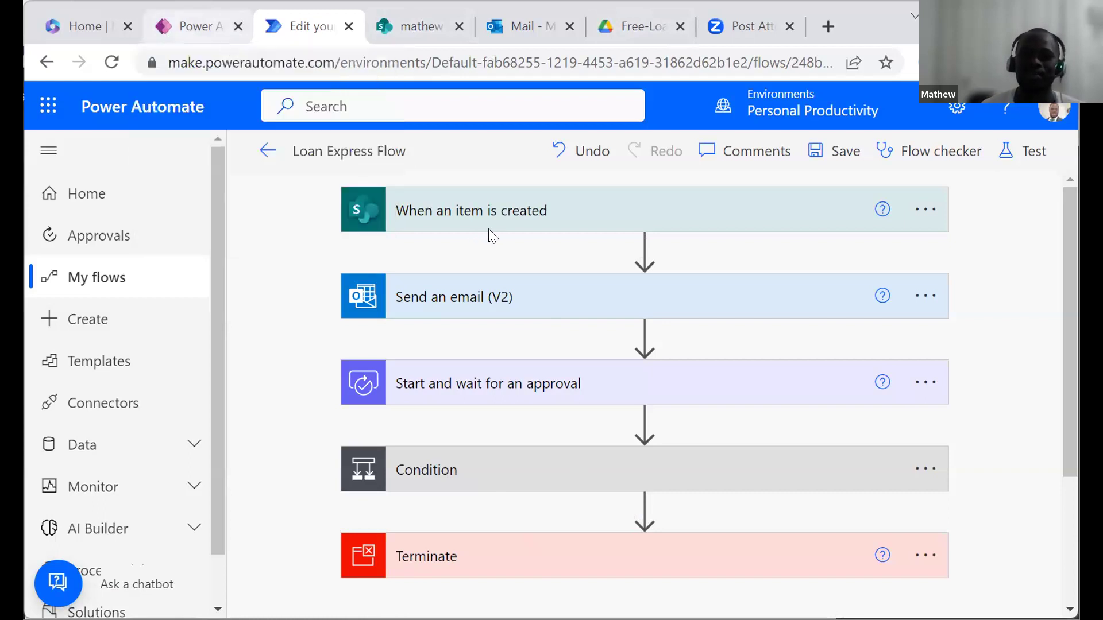
pyautogui.click(221, 27)
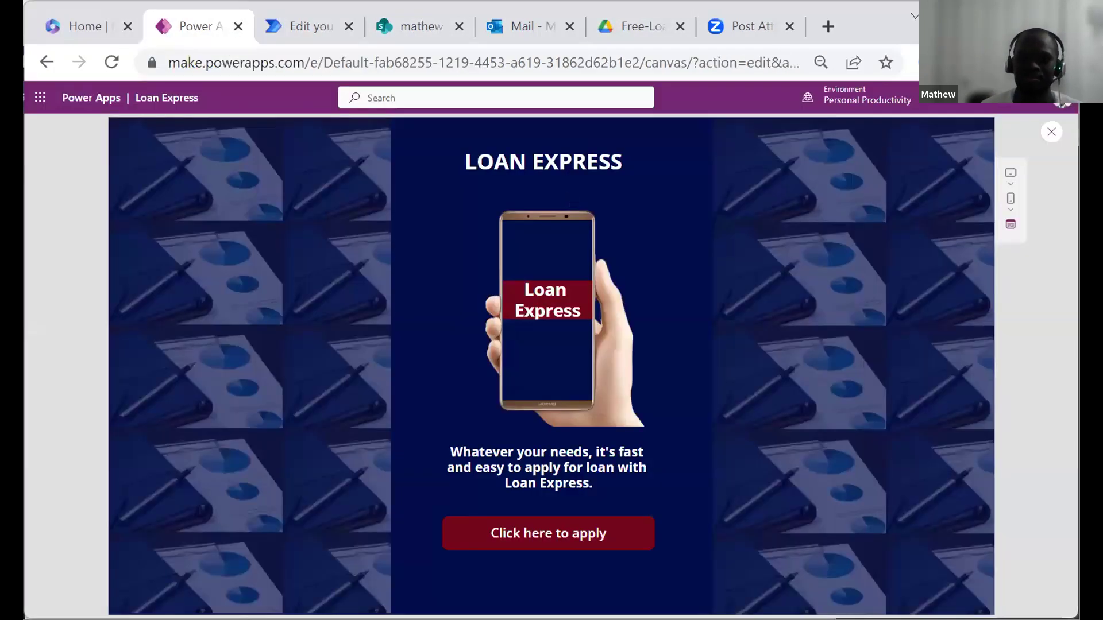